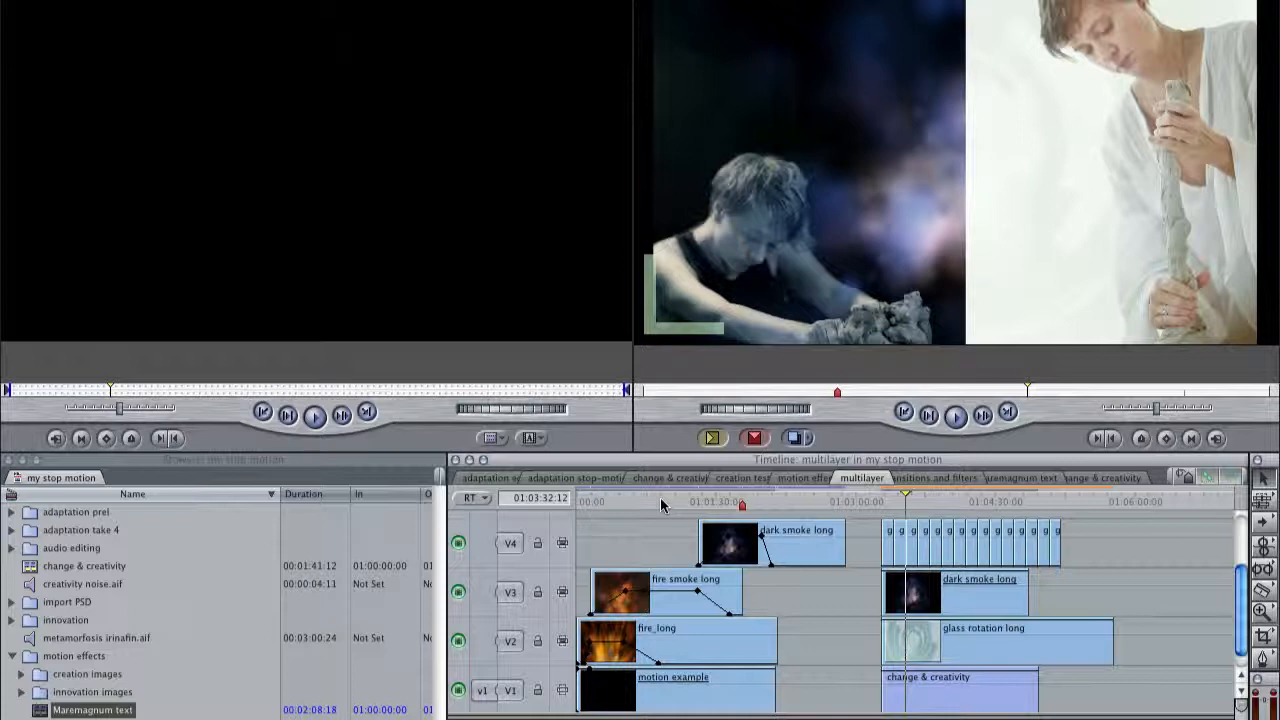
Step: Examine the available composite modes of the fire_long clip on V2 at a frame near 01:00:54:22
left_click(660, 497)
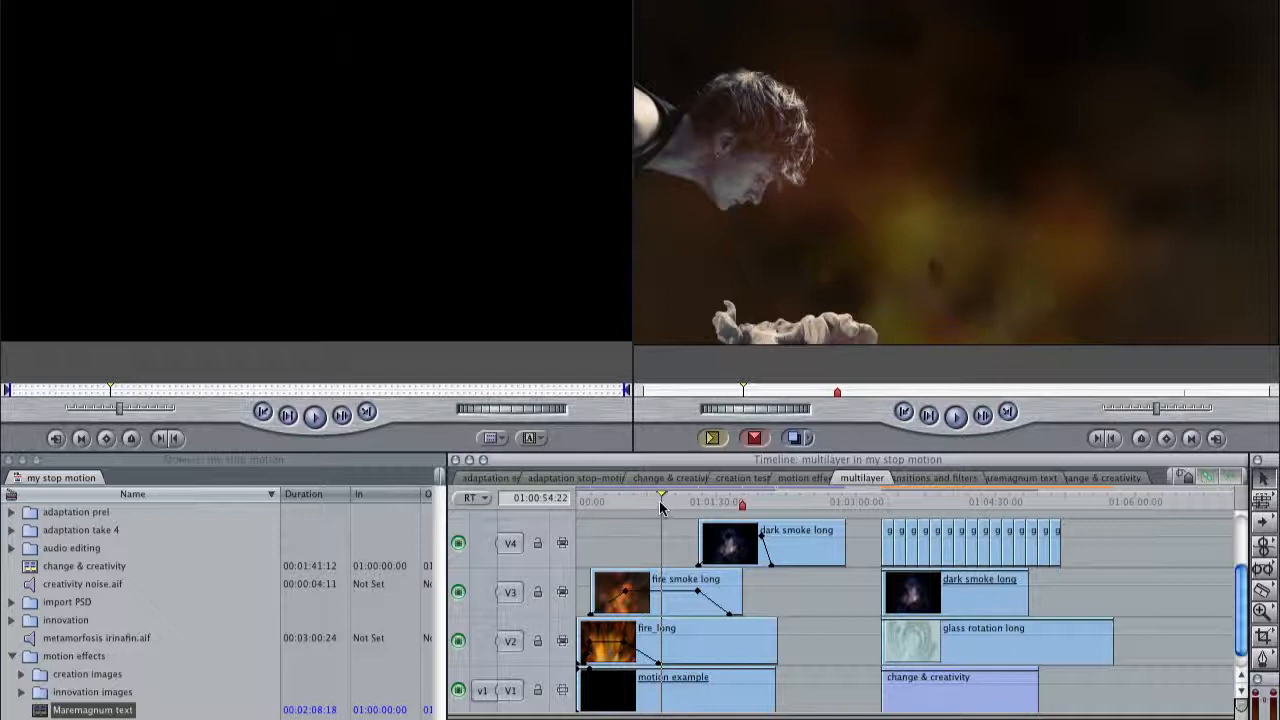
right_click(667, 642)
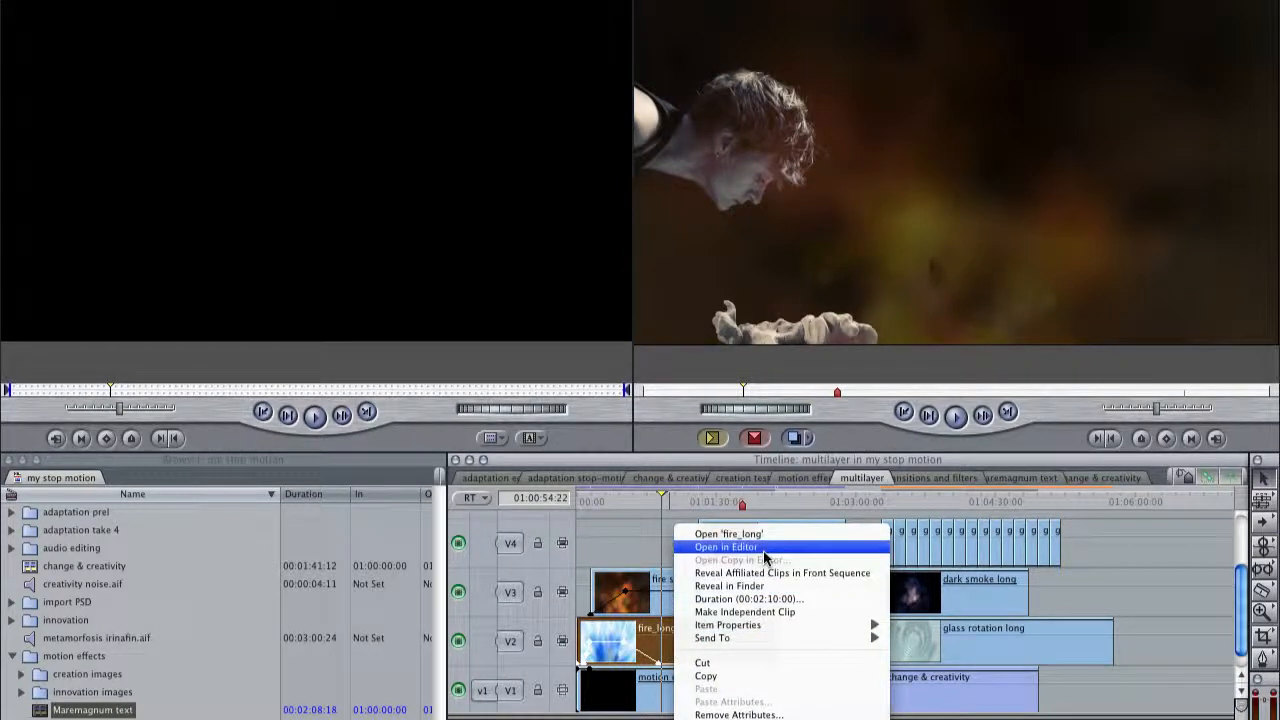
mouse_move(780, 719)
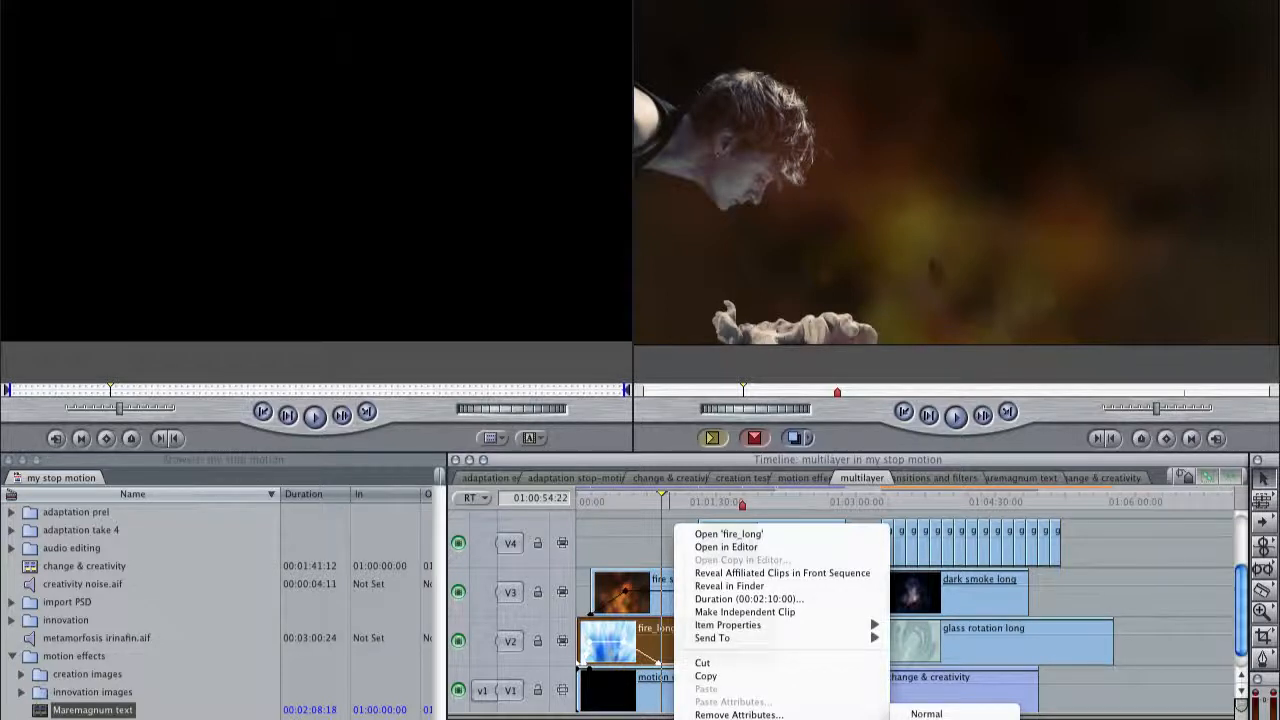
left_click(657, 650)
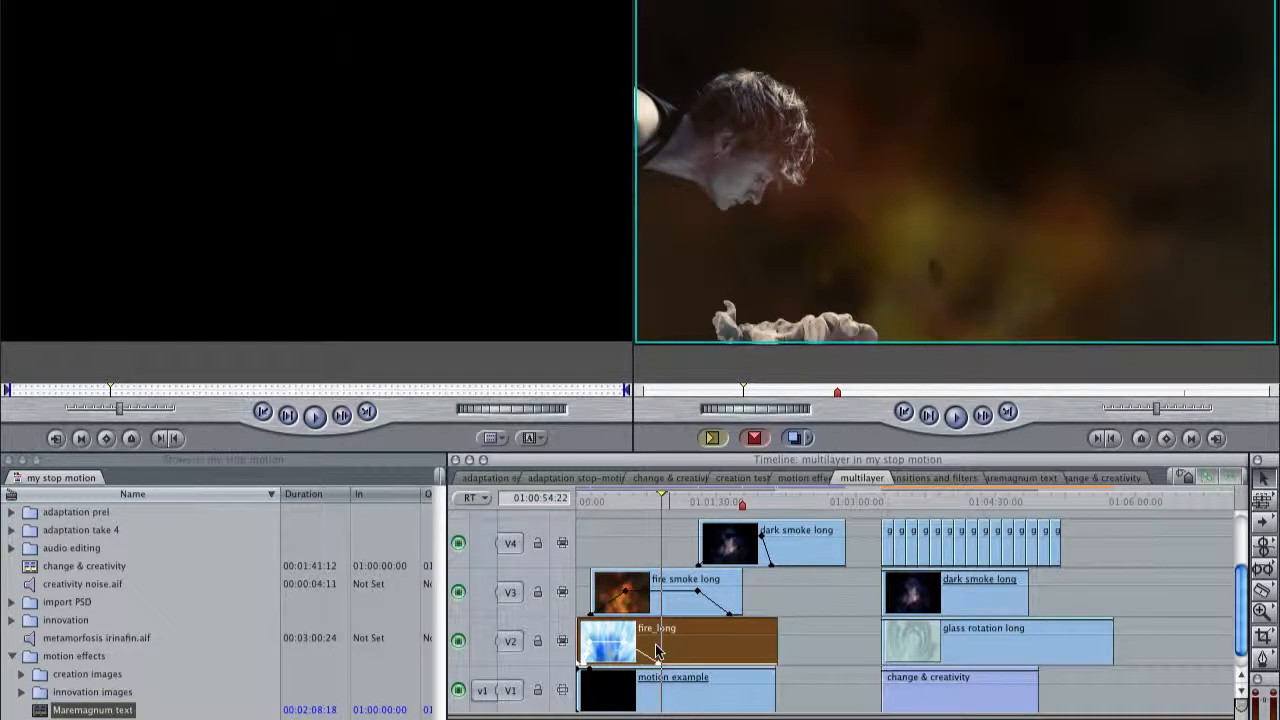
Step: Open the motion example clip from V1 in the viewer and scrub through its frames without the overlays
left_click(642, 497)
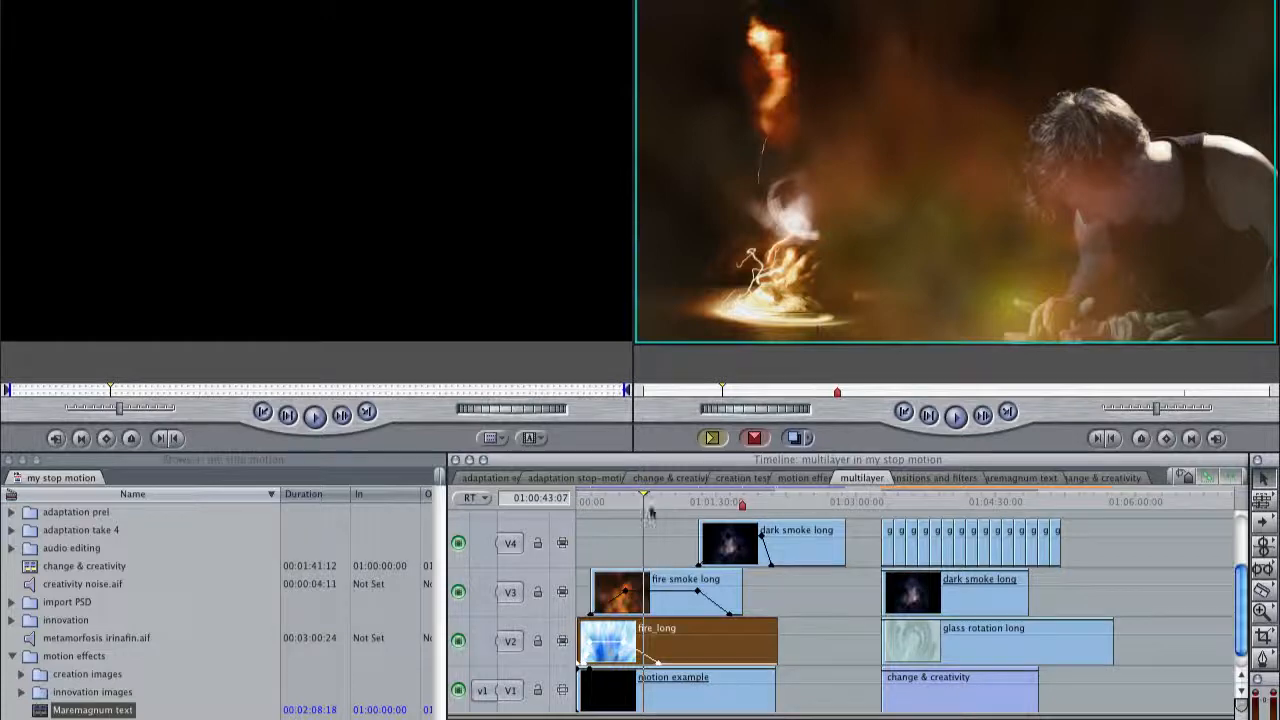
left_click(665, 698)
double_click(663, 690)
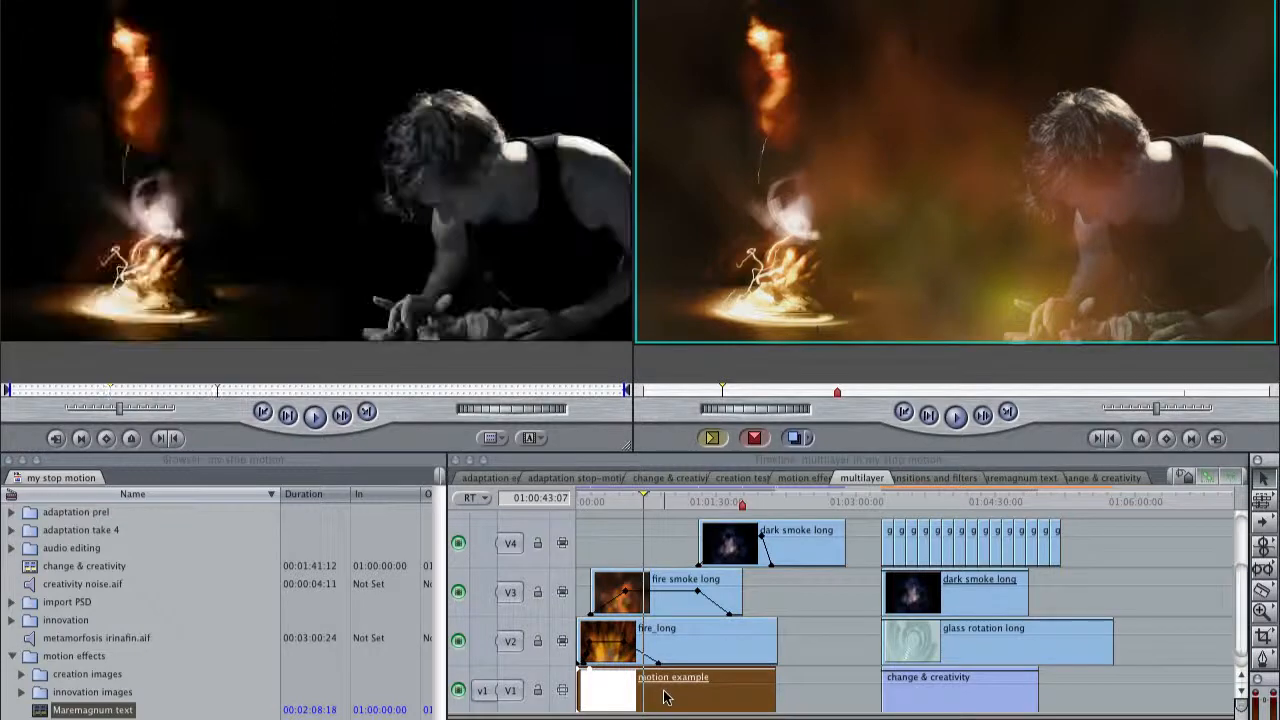
mouse_move(254, 388)
left_mouse_down()
mouse_move(44, 392)
mouse_move(262, 392)
mouse_move(252, 395)
left_mouse_up()
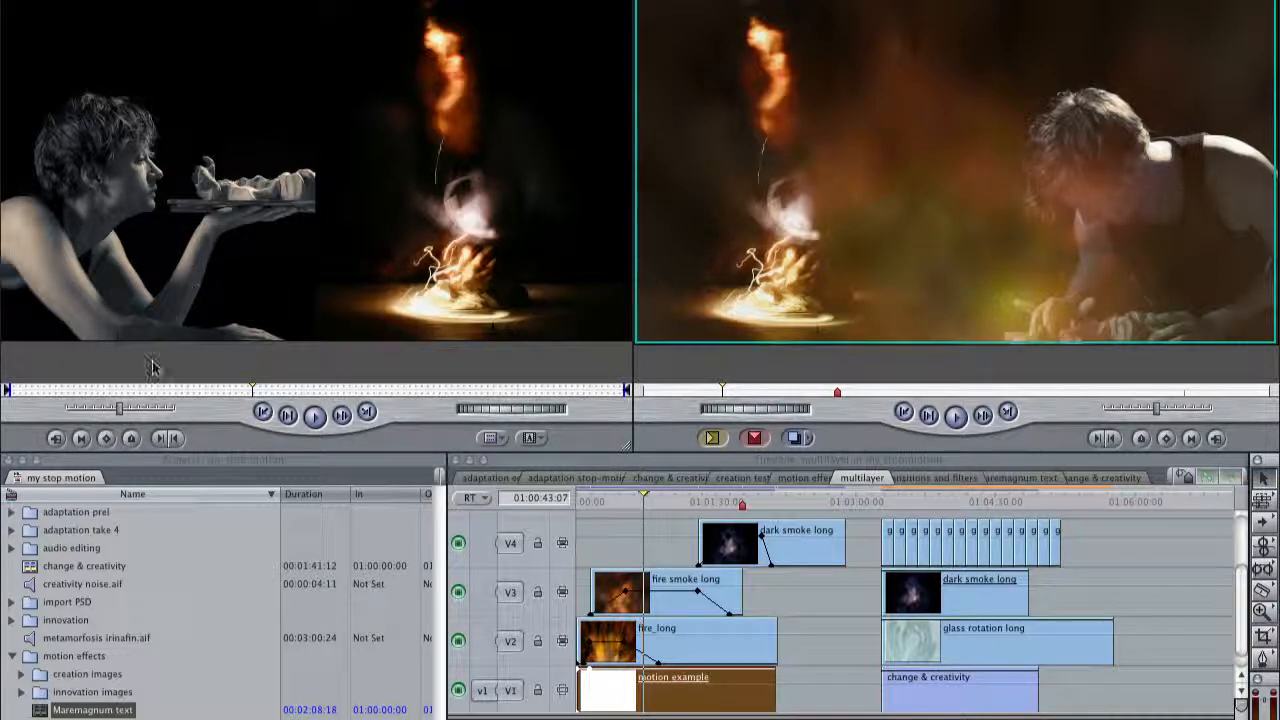
left_click(150, 390)
left_click_drag(150, 388, 156, 389)
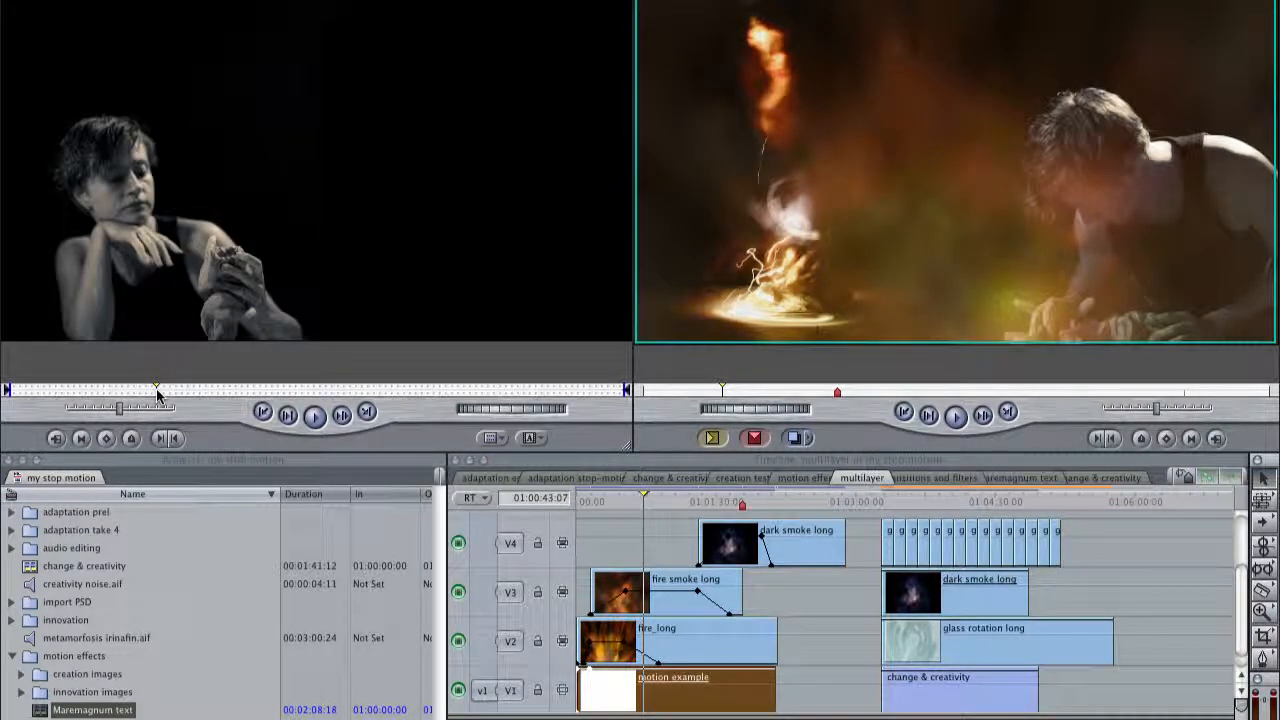
left_click(279, 390)
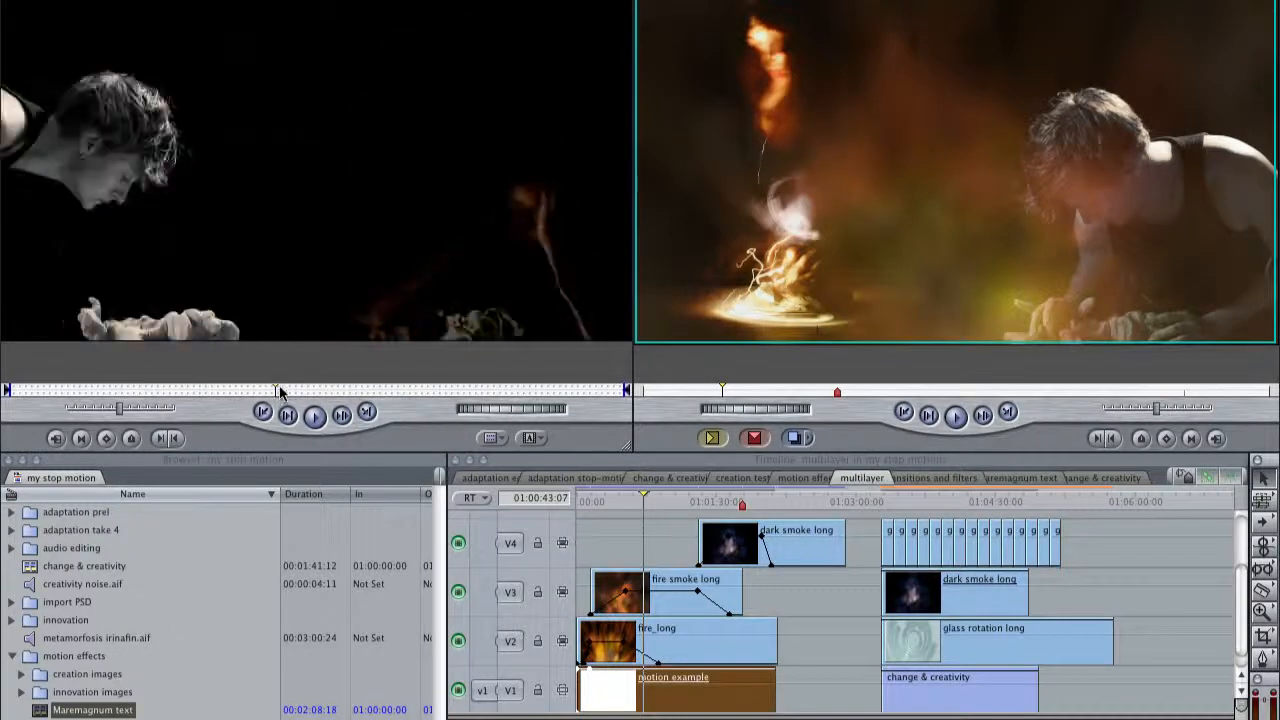
left_click_drag(280, 390, 354, 391)
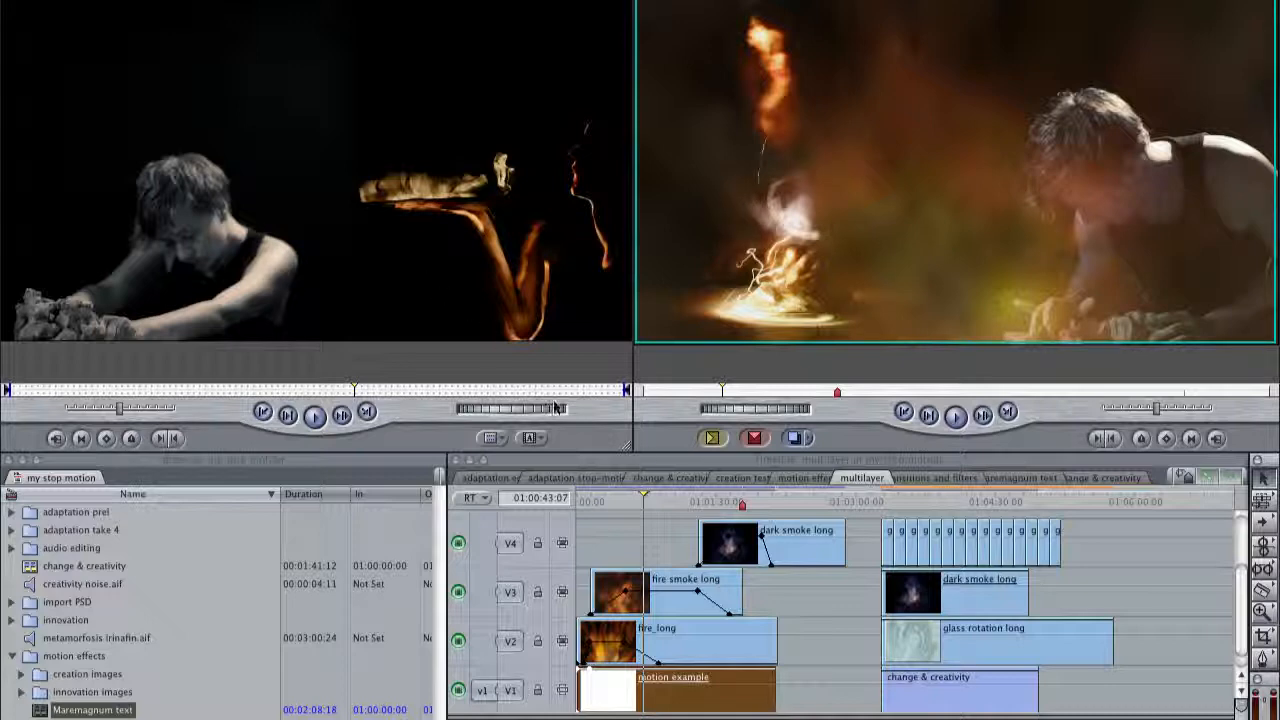
Step: At 01:00:23:06, raise the opacity level of the fire_long clip and play that clip in the viewer
mouse_move(640, 502)
left_mouse_down()
mouse_move(628, 498)
mouse_move(669, 497)
mouse_move(636, 496)
mouse_move(647, 499)
left_mouse_up()
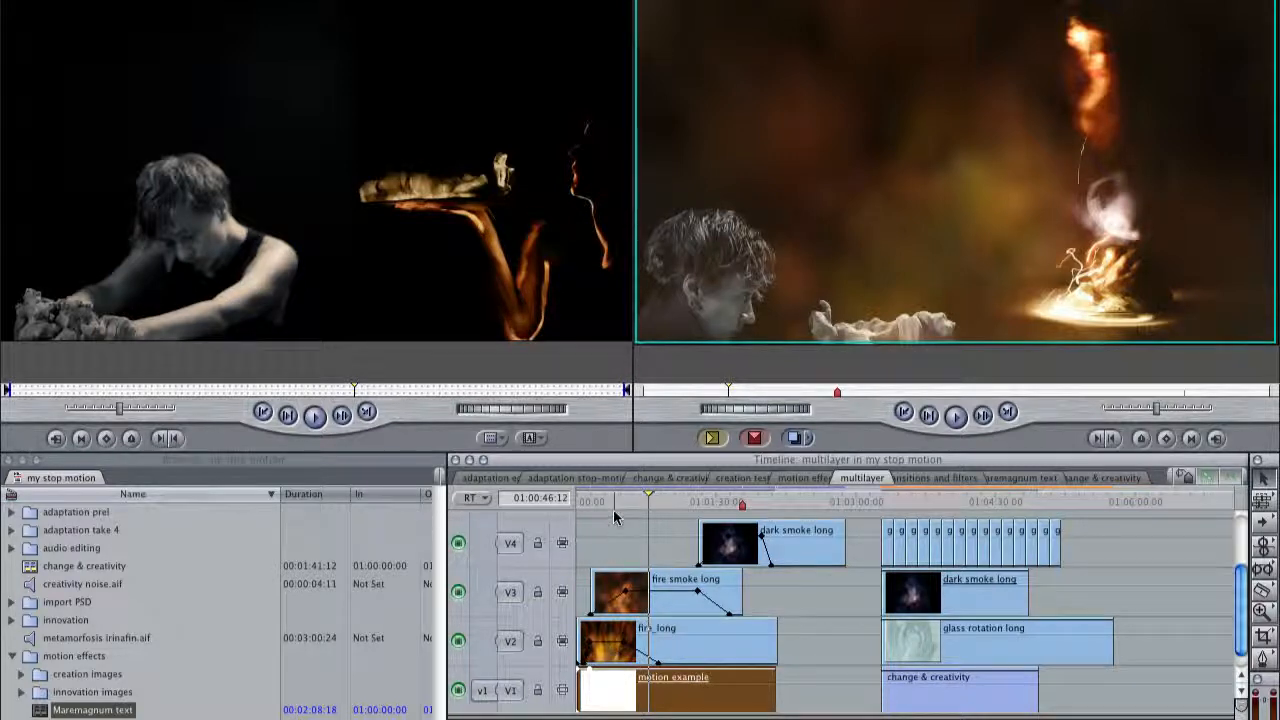
left_click(613, 500)
double_click(622, 655)
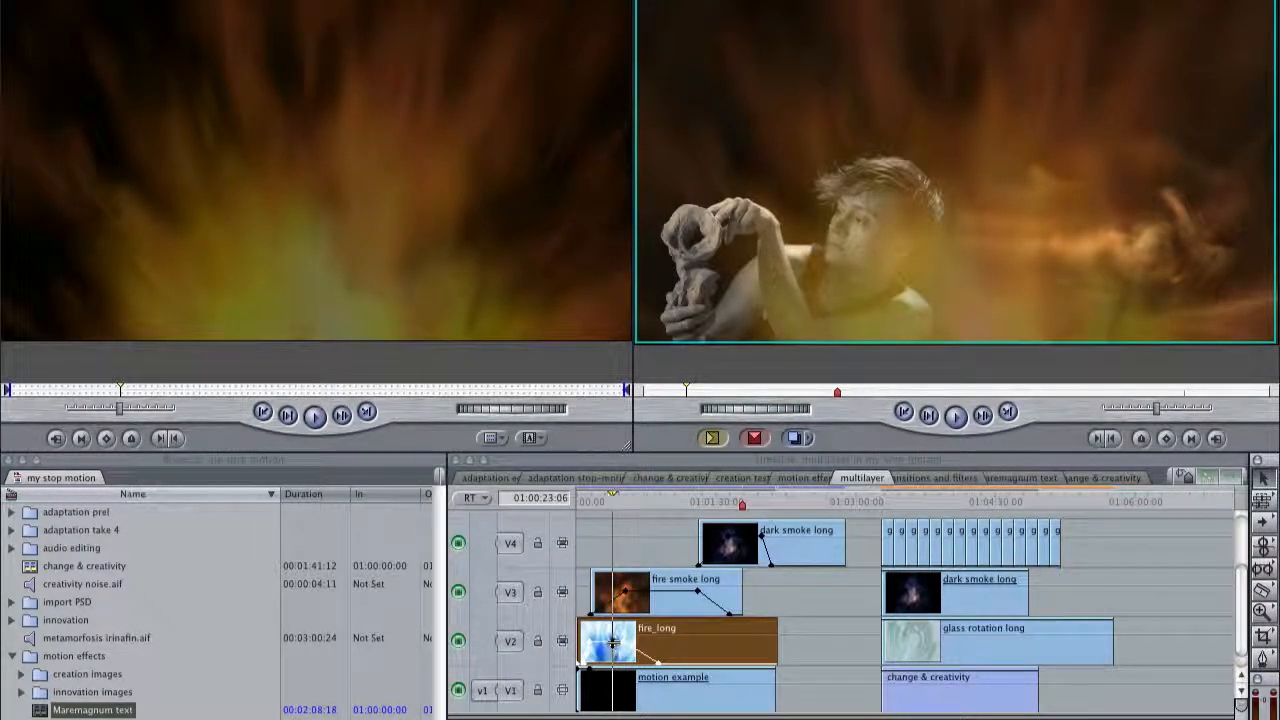
left_click_drag(612, 643, 612, 620)
left_click(314, 419)
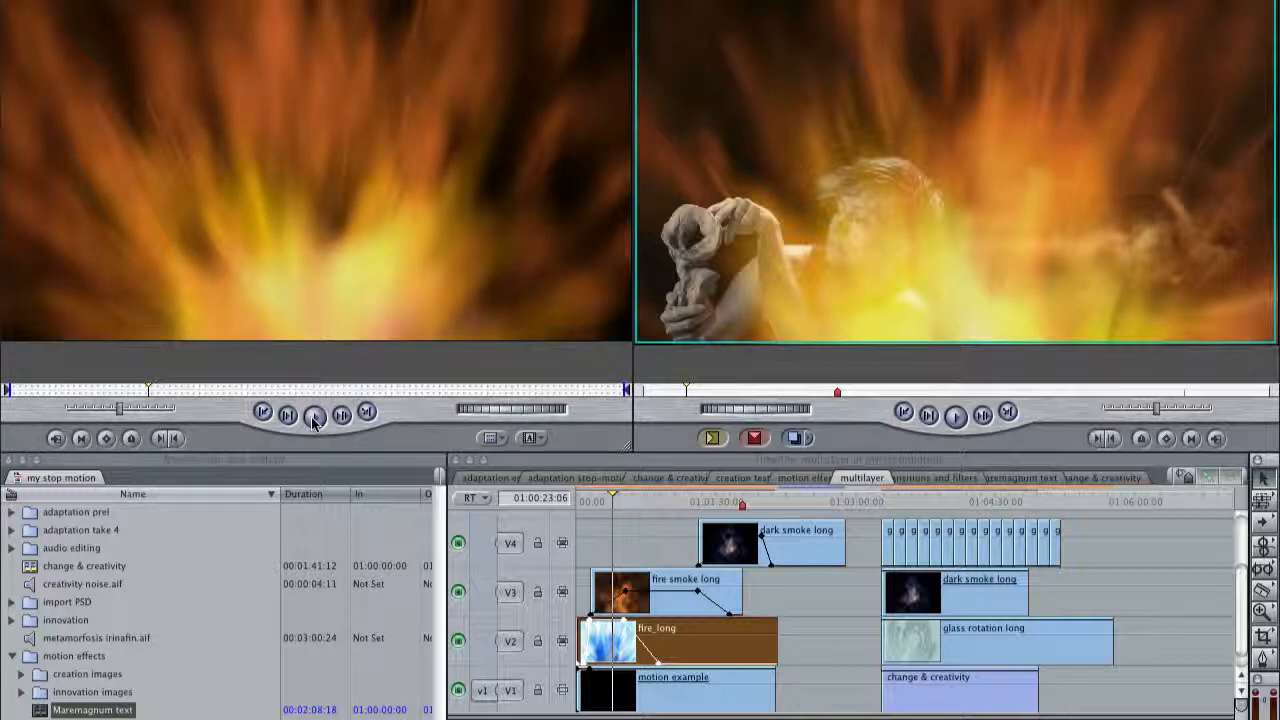
Step: Raise the opacity level of the fire smoke long clip on V3 and preview that clip in the viewer
left_click_drag(666, 591, 666, 569)
double_click(670, 602)
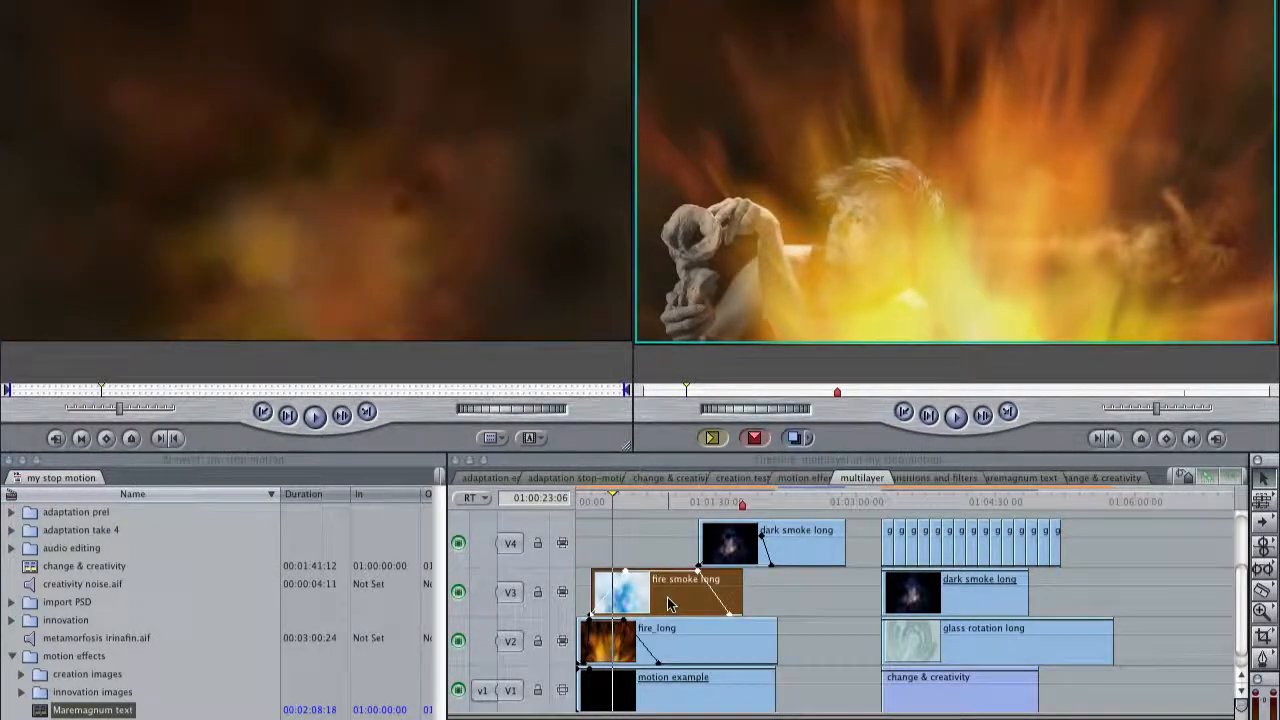
left_click(314, 417)
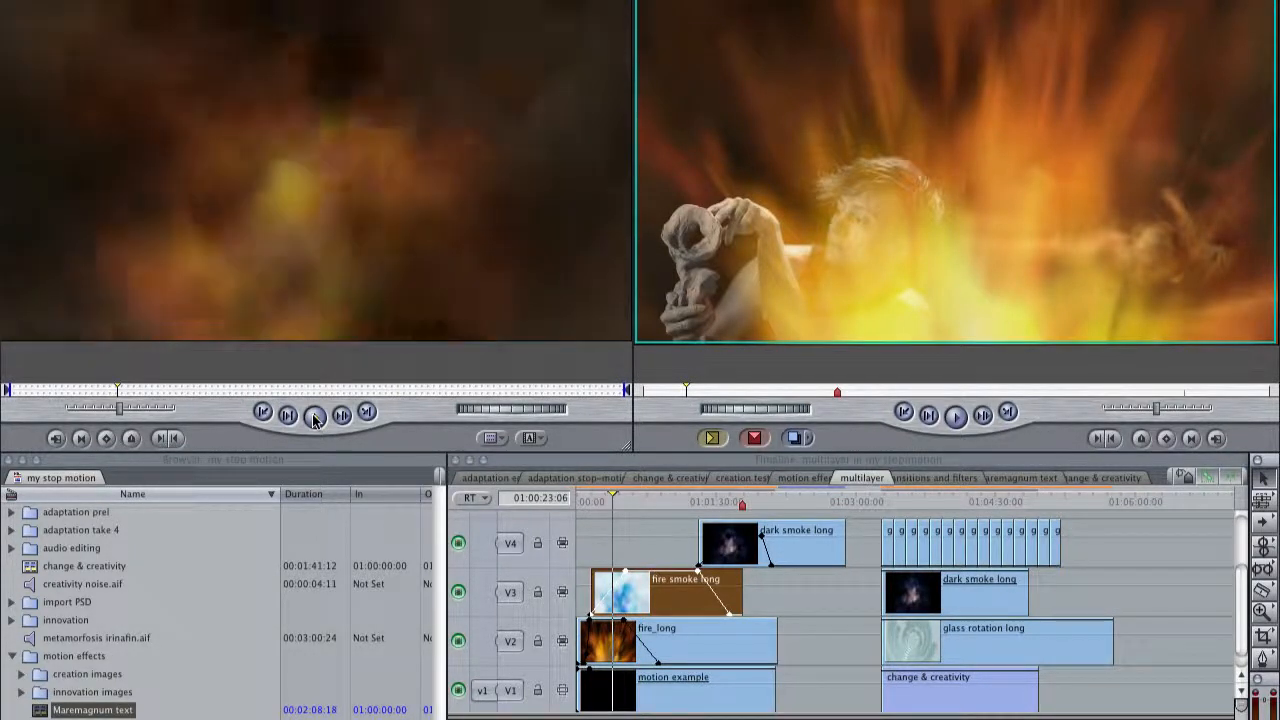
left_click(314, 417)
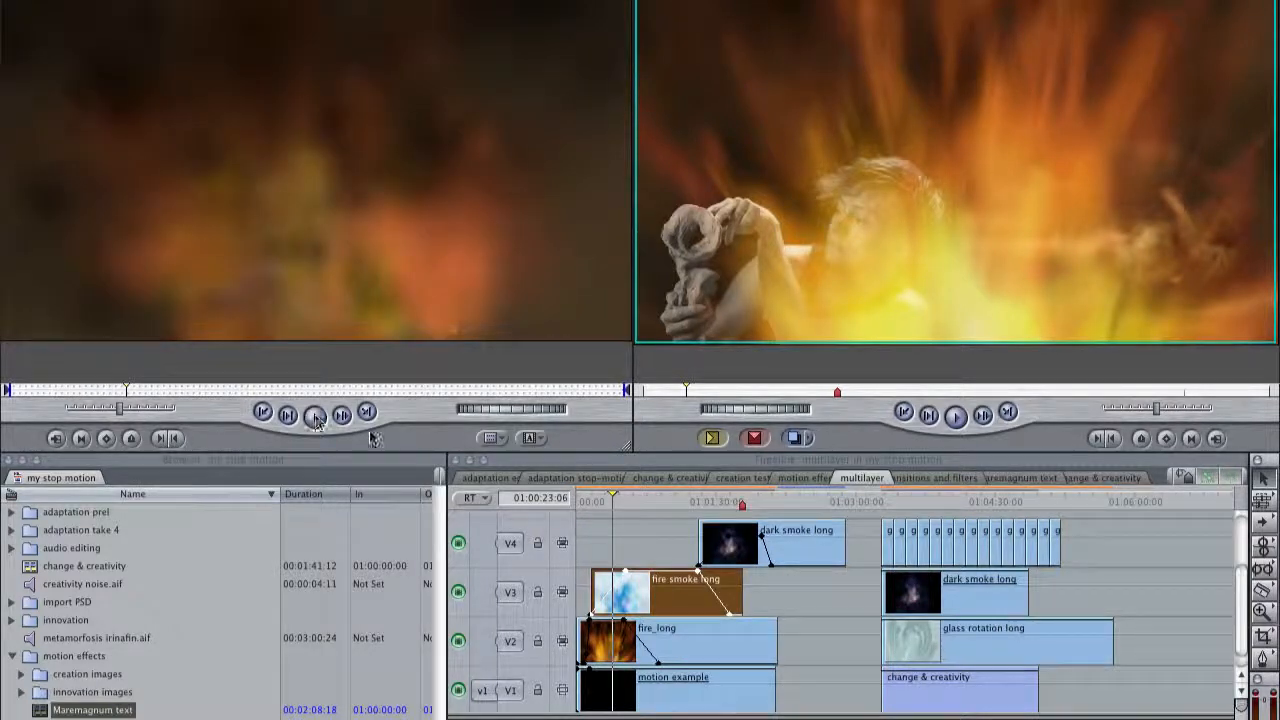
Step: At 01:01:40:18, raise the opacity of the first dark smoke long clip on V4 and preview it in the viewer
left_click(733, 501)
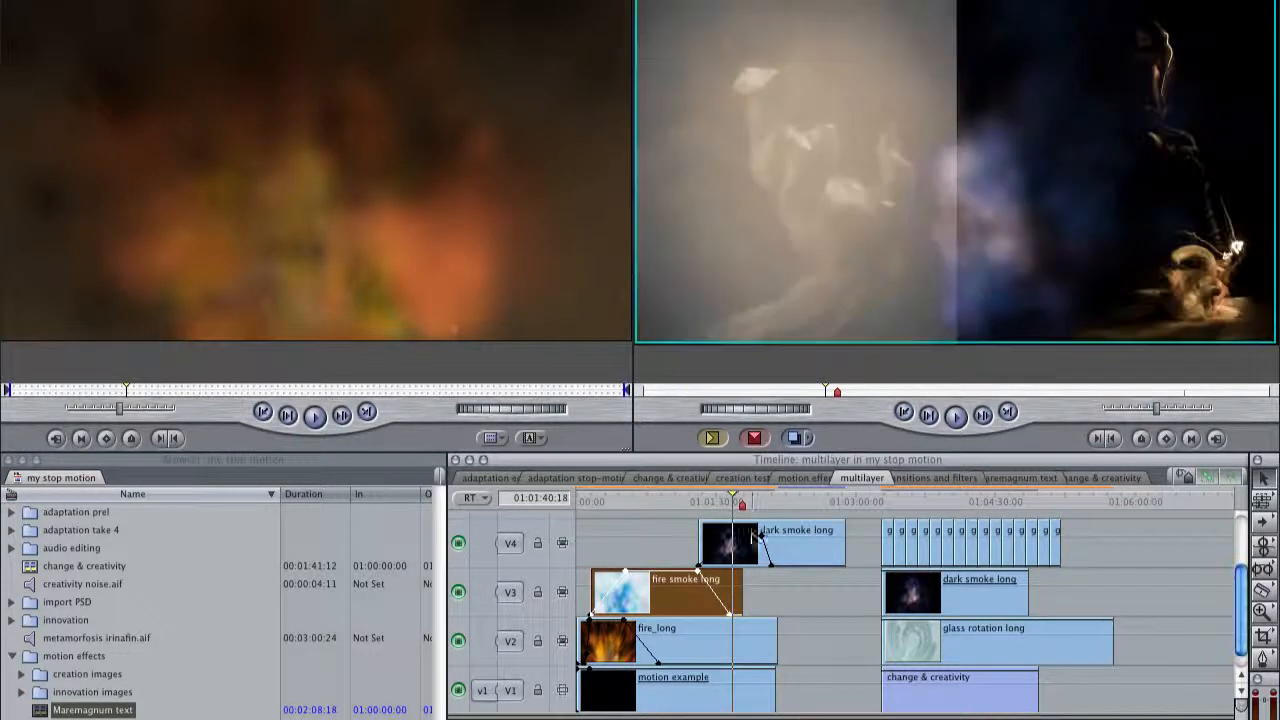
double_click(752, 535)
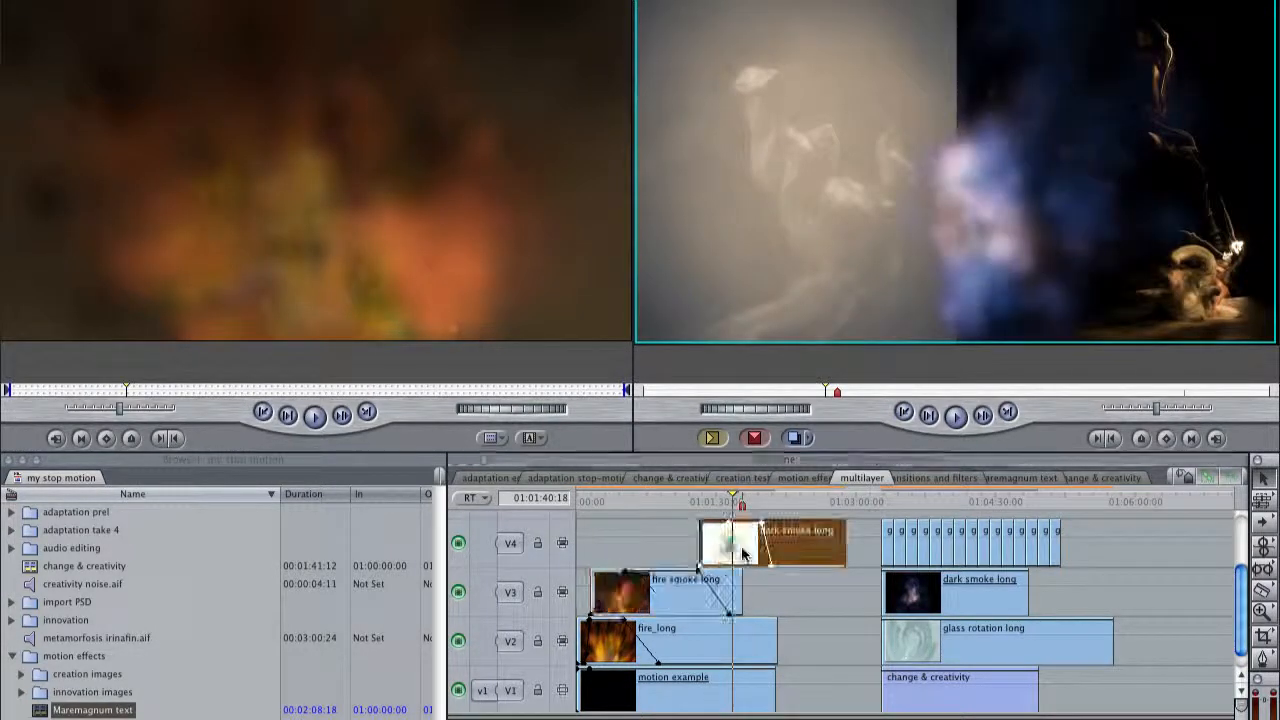
left_click(312, 420)
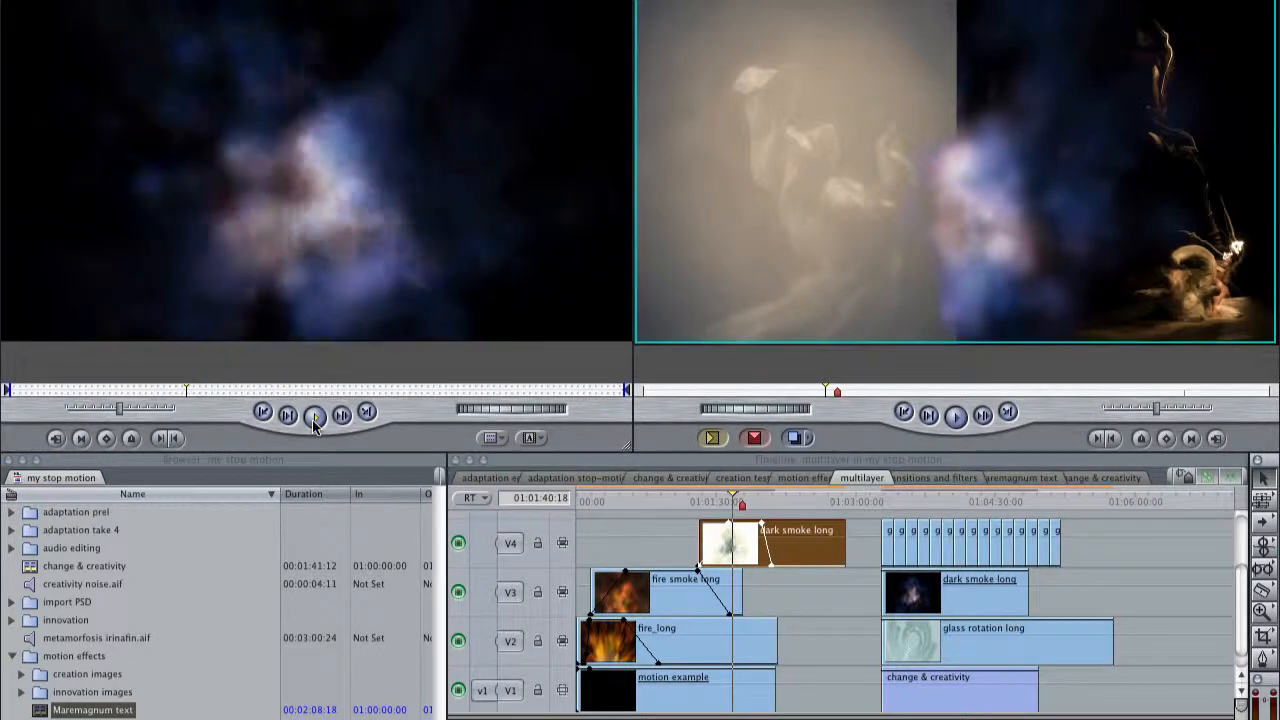
left_click(313, 416)
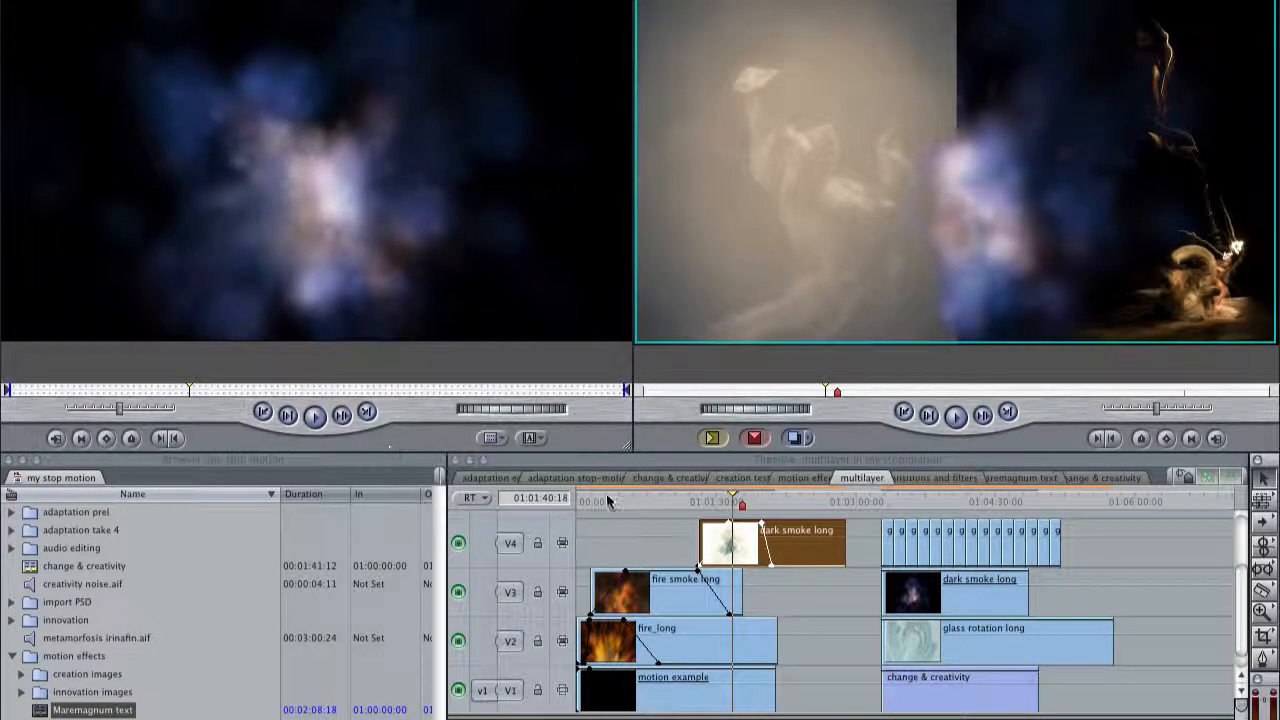
Step: Lower the opacity levels of the fire smoke long and fire_long clips so the V1 images show through
left_click(654, 497)
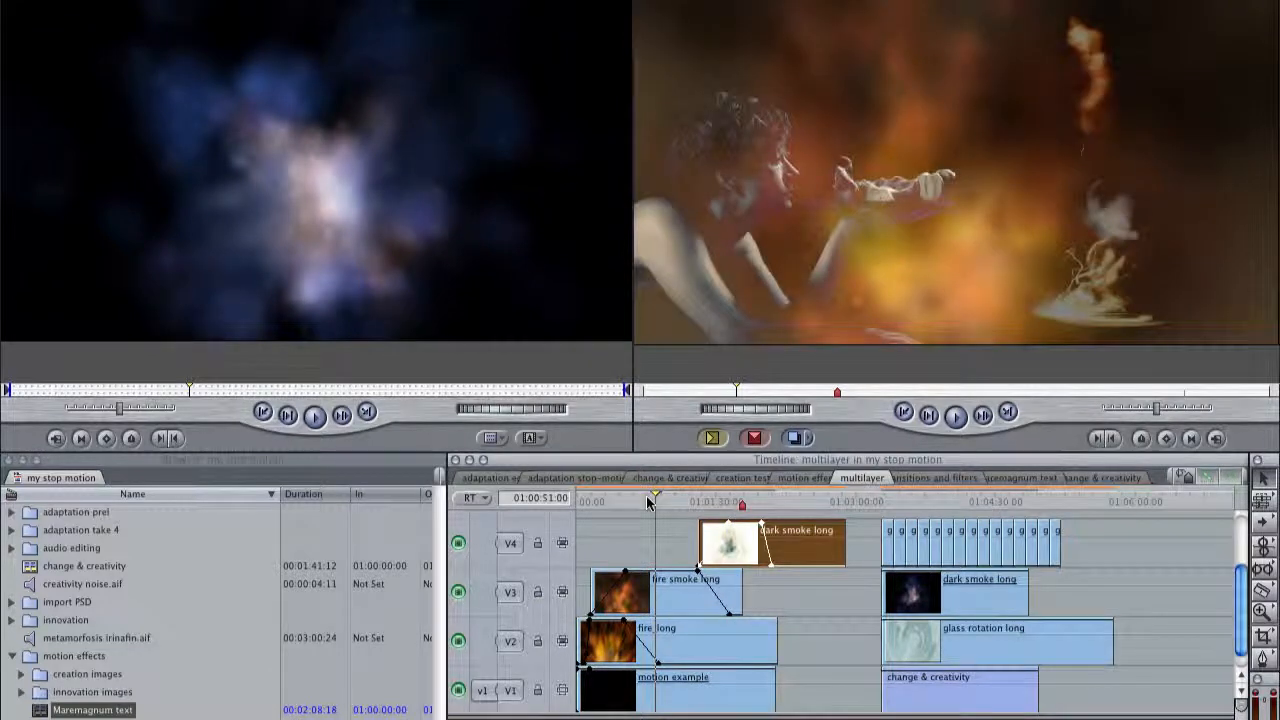
left_click(606, 501)
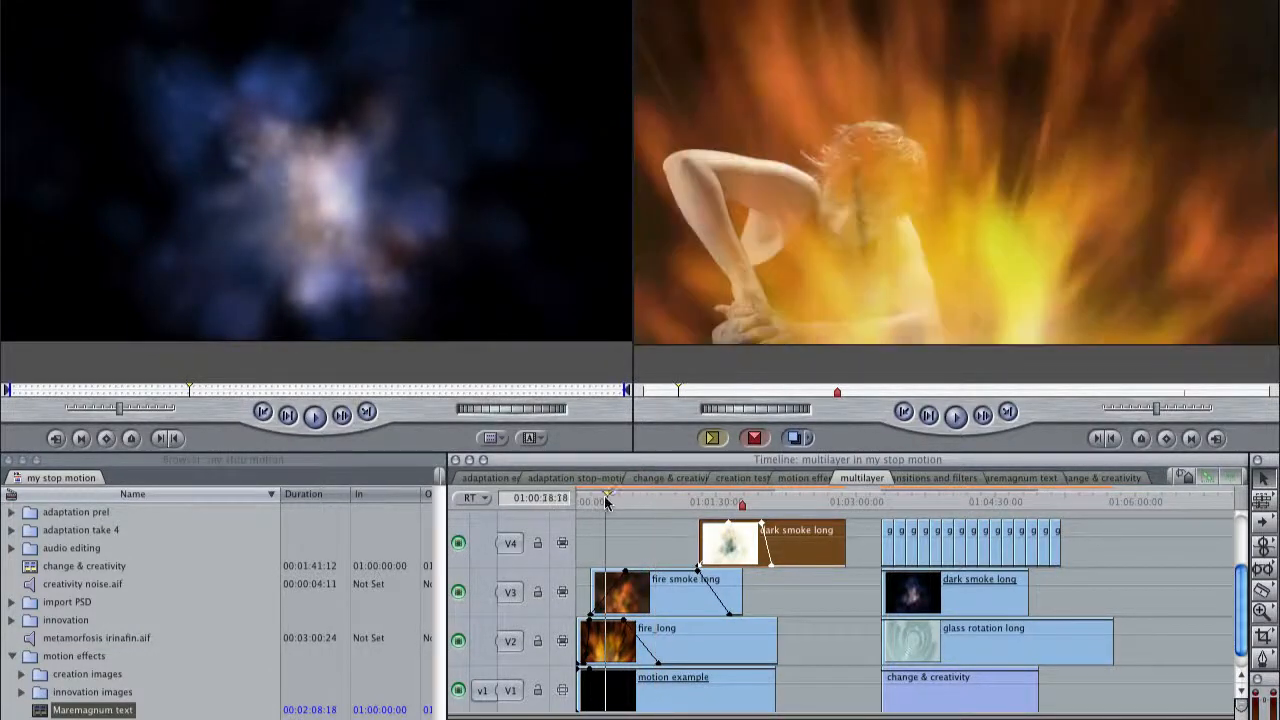
left_click_drag(666, 571, 666, 589)
left_click_drag(610, 626, 615, 648)
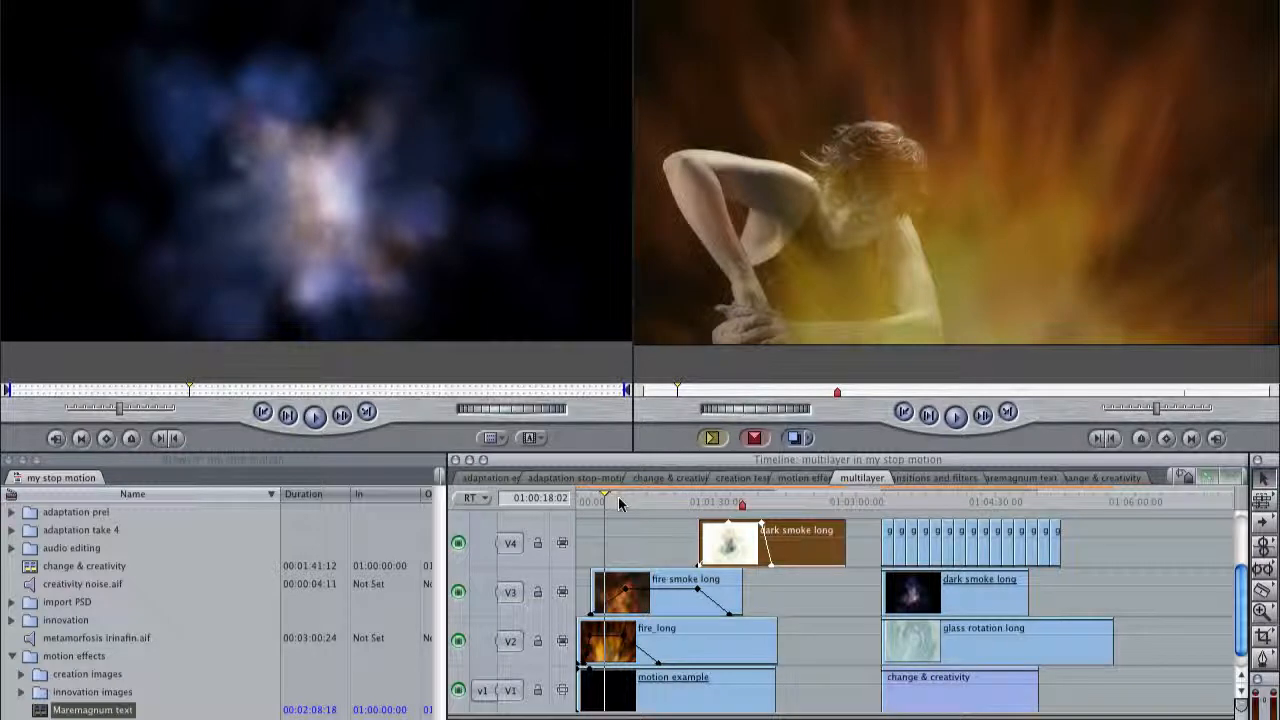
Step: Set the composite mode of both the fire_long and fire smoke long clips to Normal
right_click(632, 656)
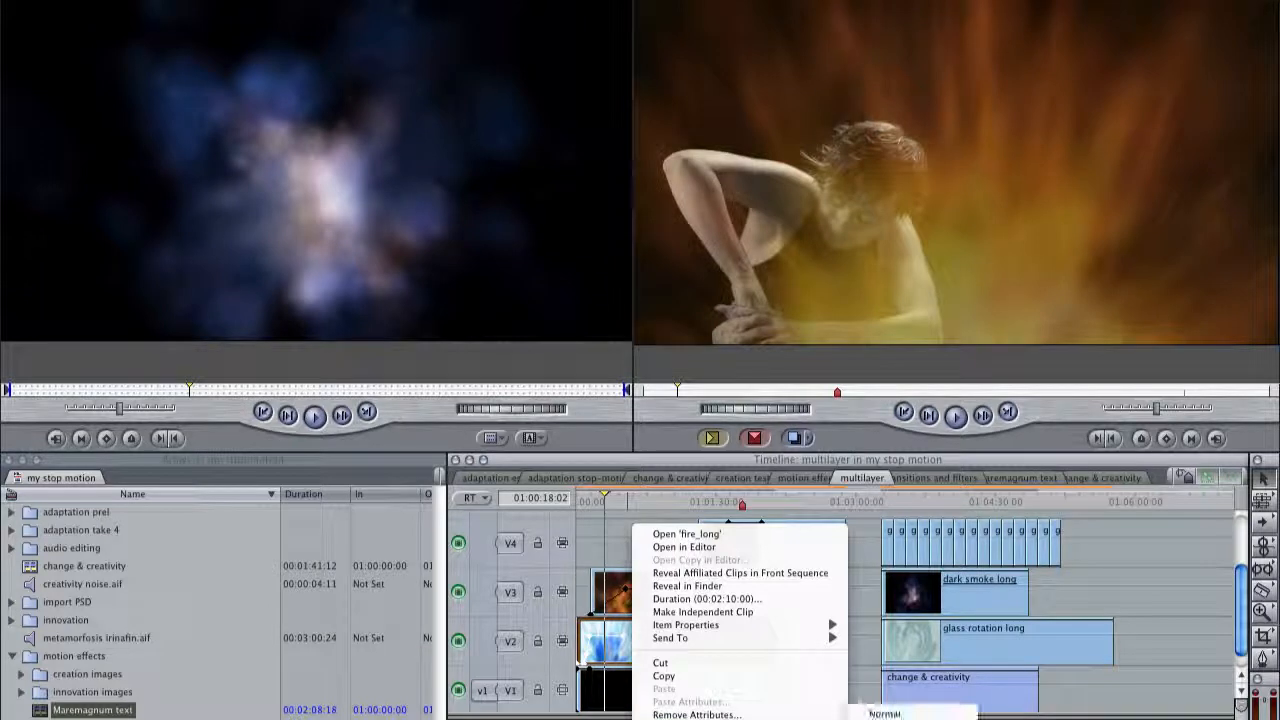
left_click(922, 714)
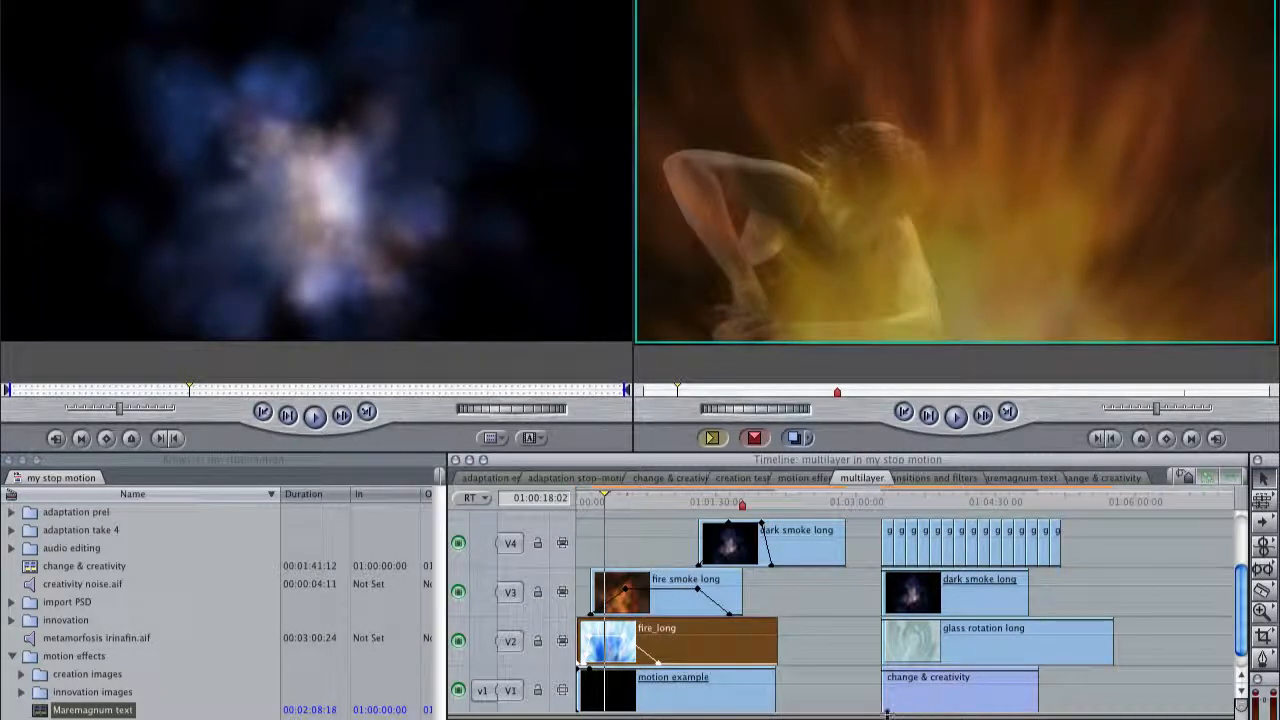
right_click(655, 598)
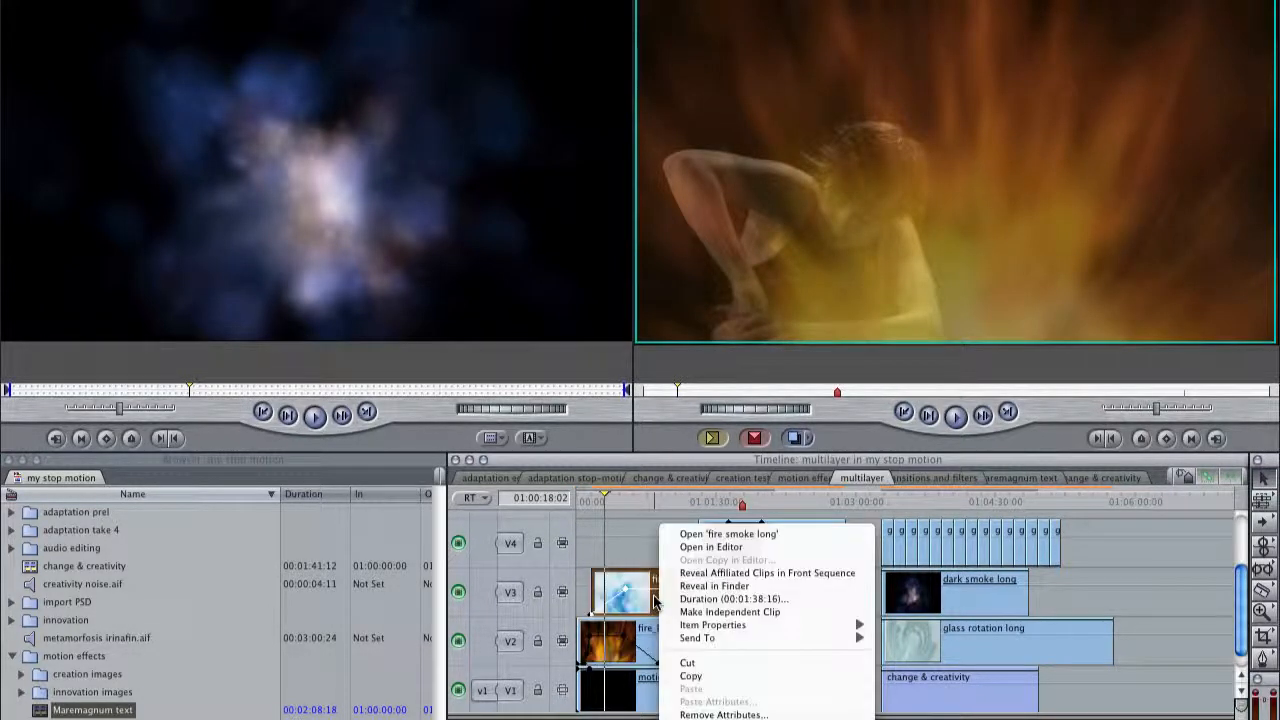
mouse_move(740, 719)
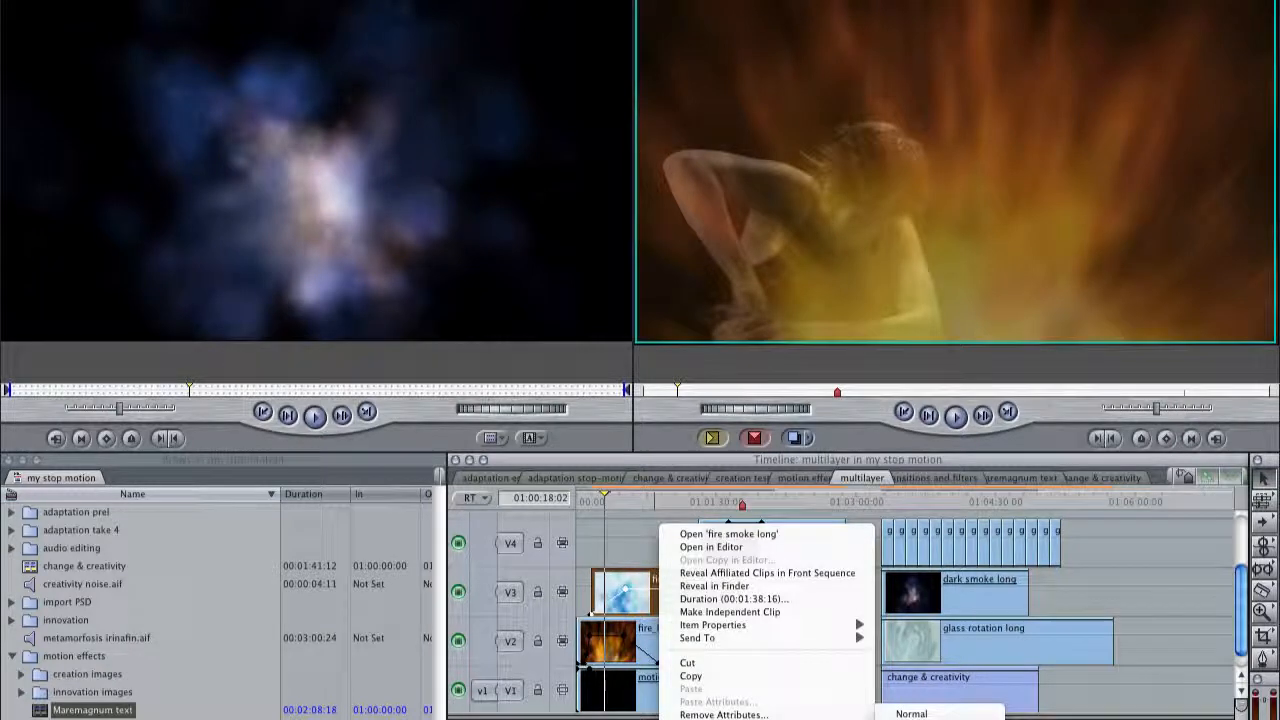
left_click(925, 716)
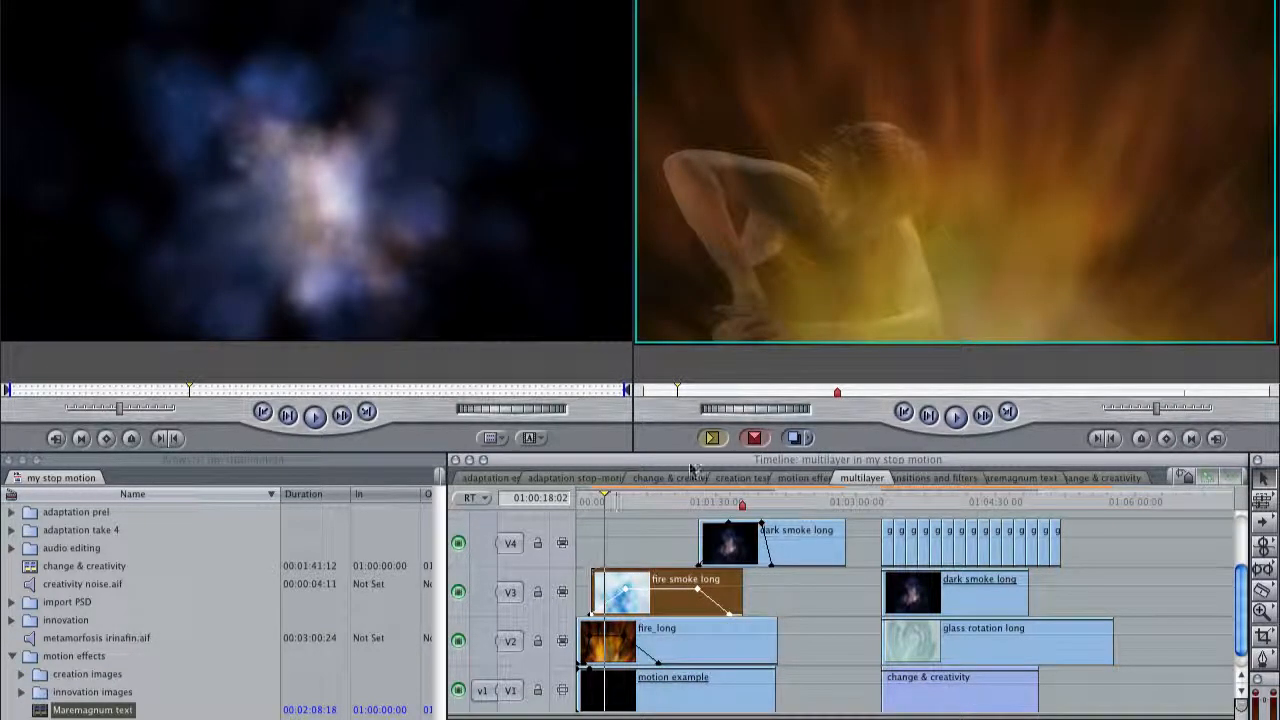
Step: At 01:00:21:08, switch the fire_long clip on V2 to a composite mode other than Normal
left_click(648, 502)
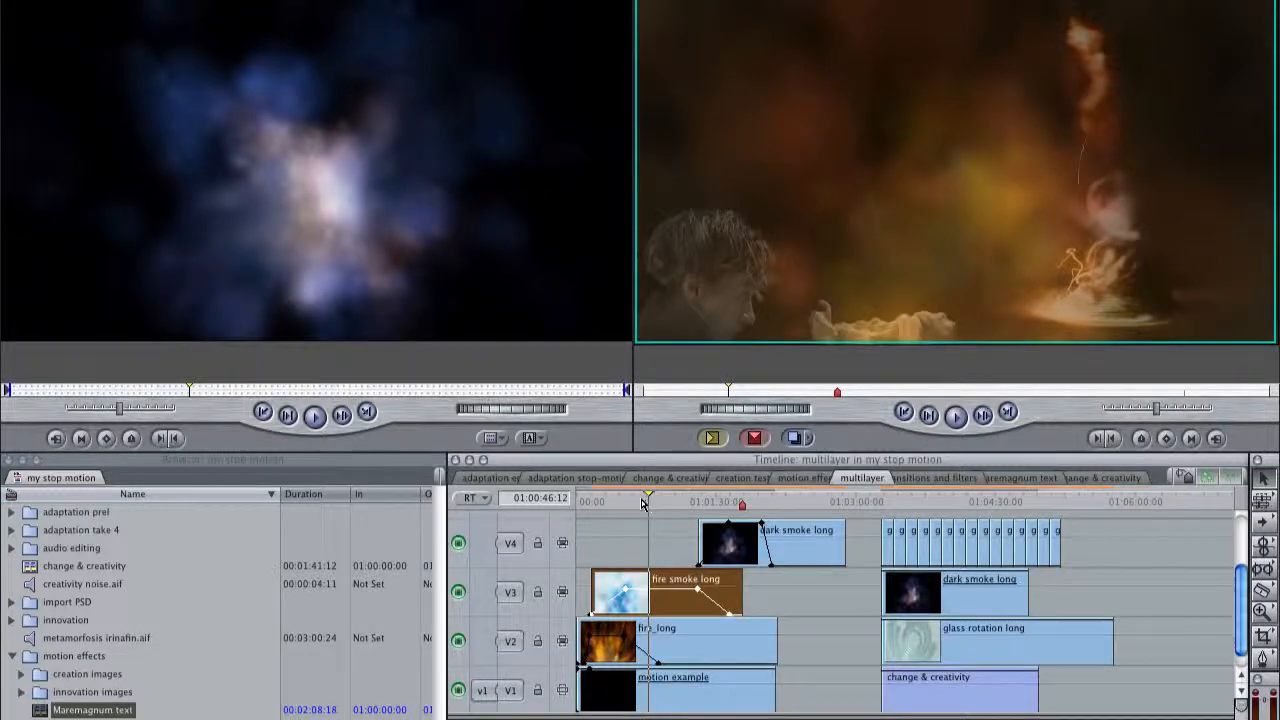
left_click_drag(643, 500, 608, 499)
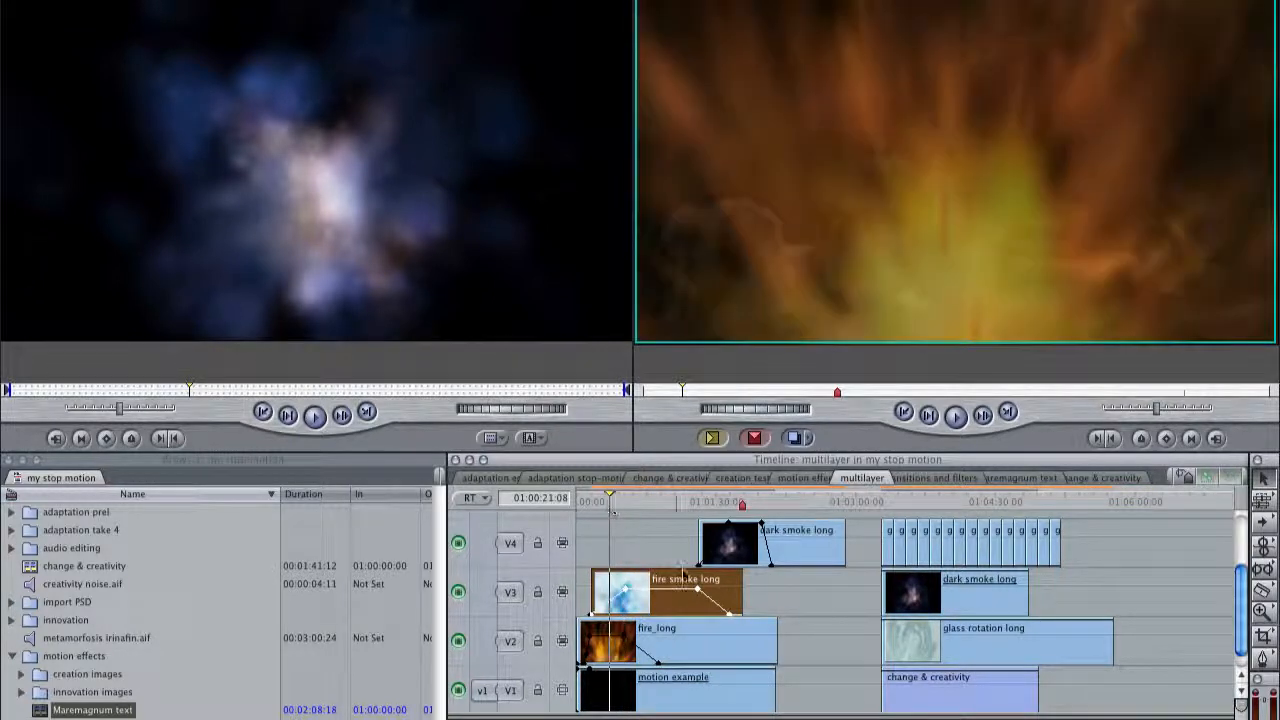
left_click(656, 499)
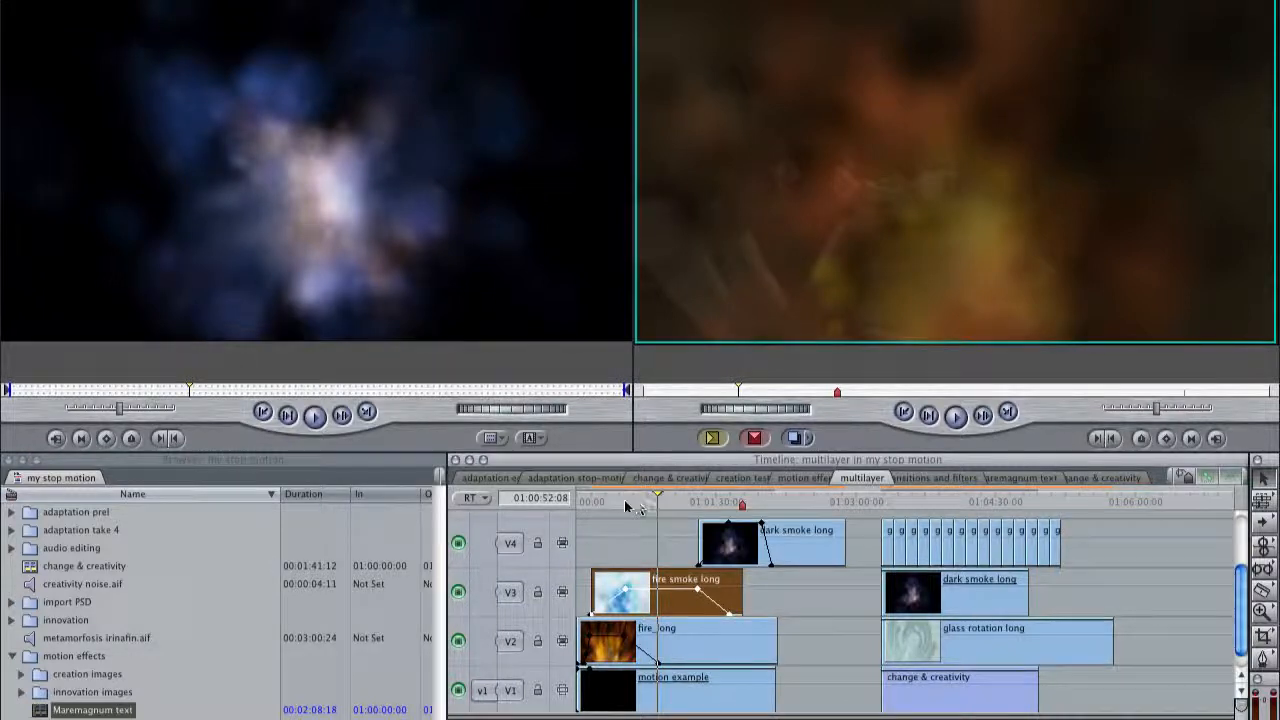
left_click(608, 499)
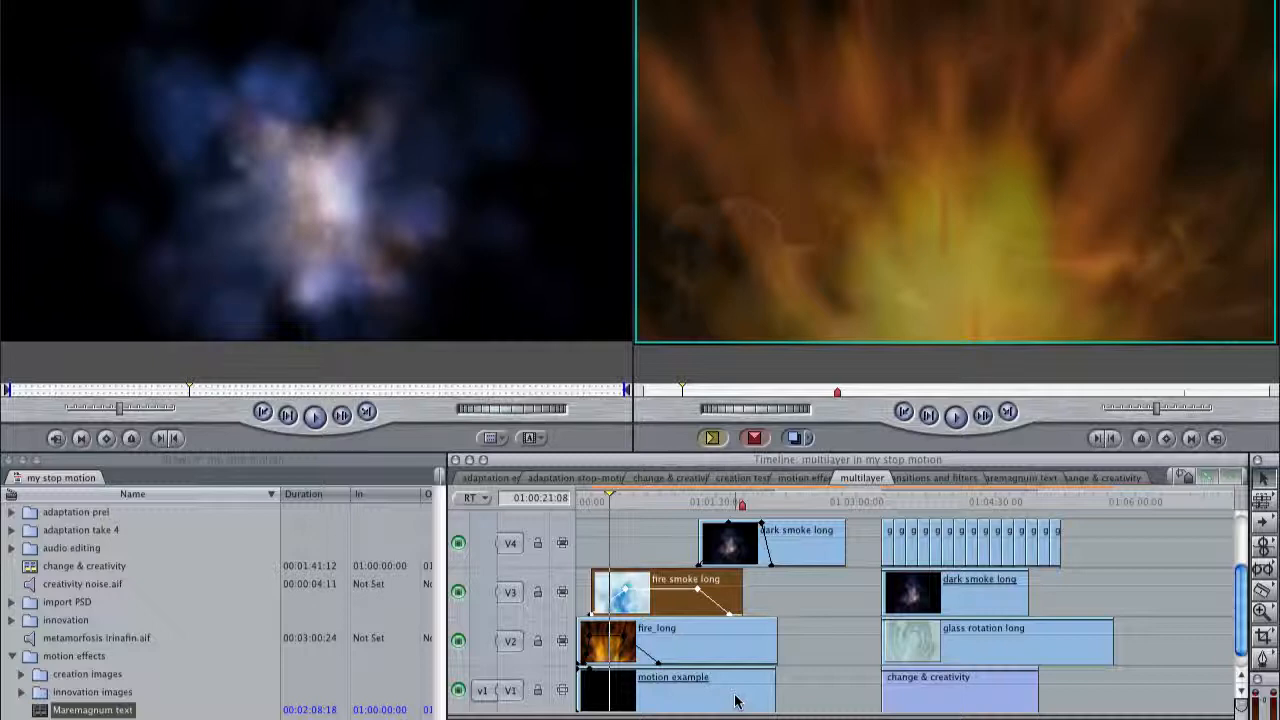
right_click(626, 655)
mouse_move(732, 718)
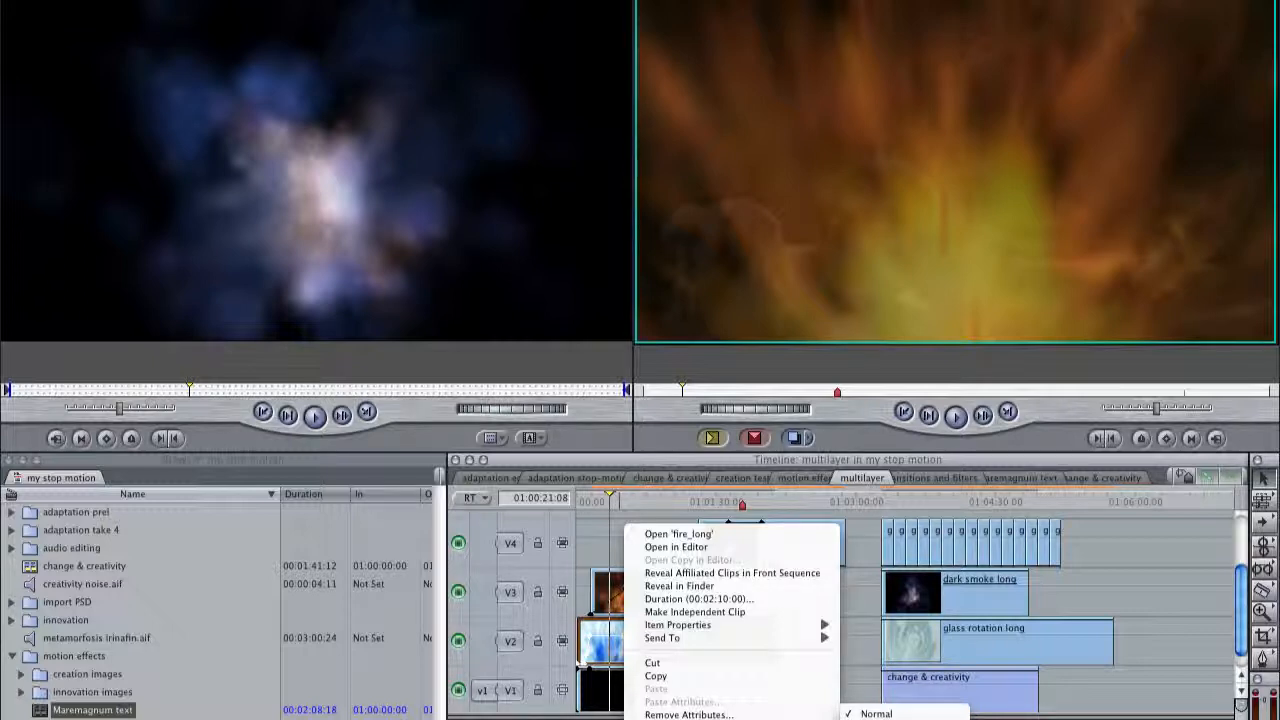
left_click(876, 718)
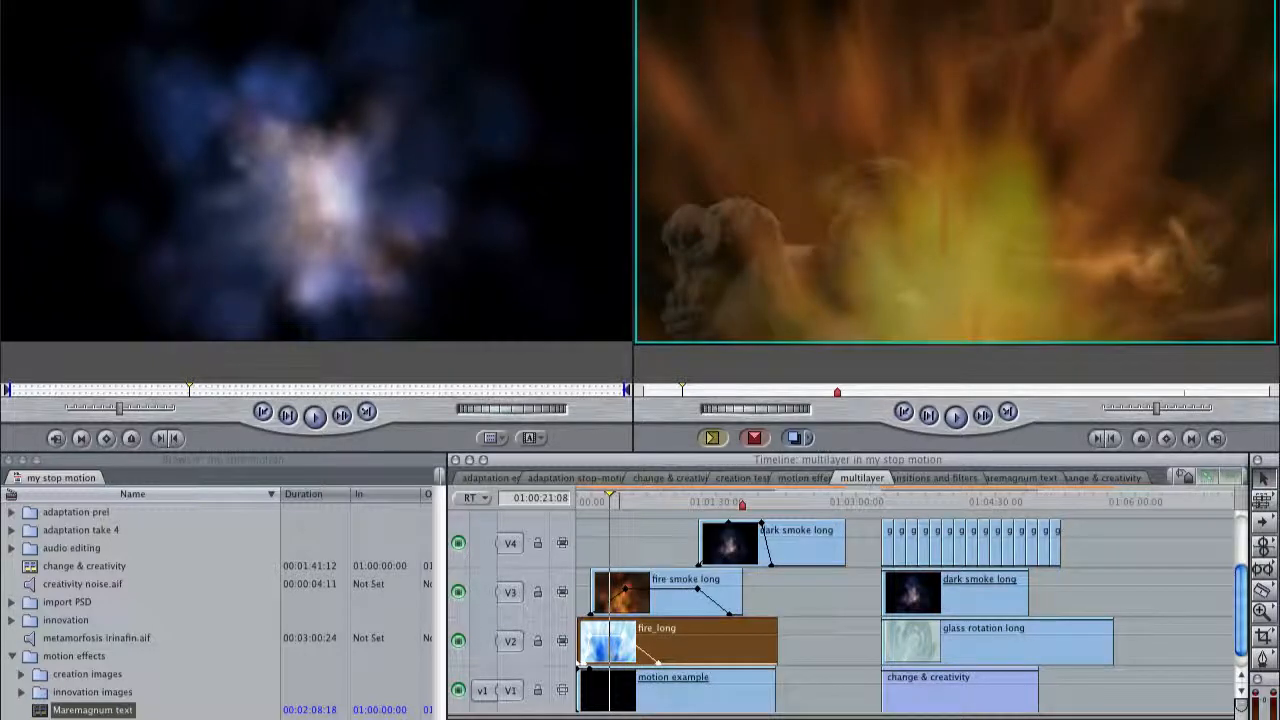
right_click(617, 655)
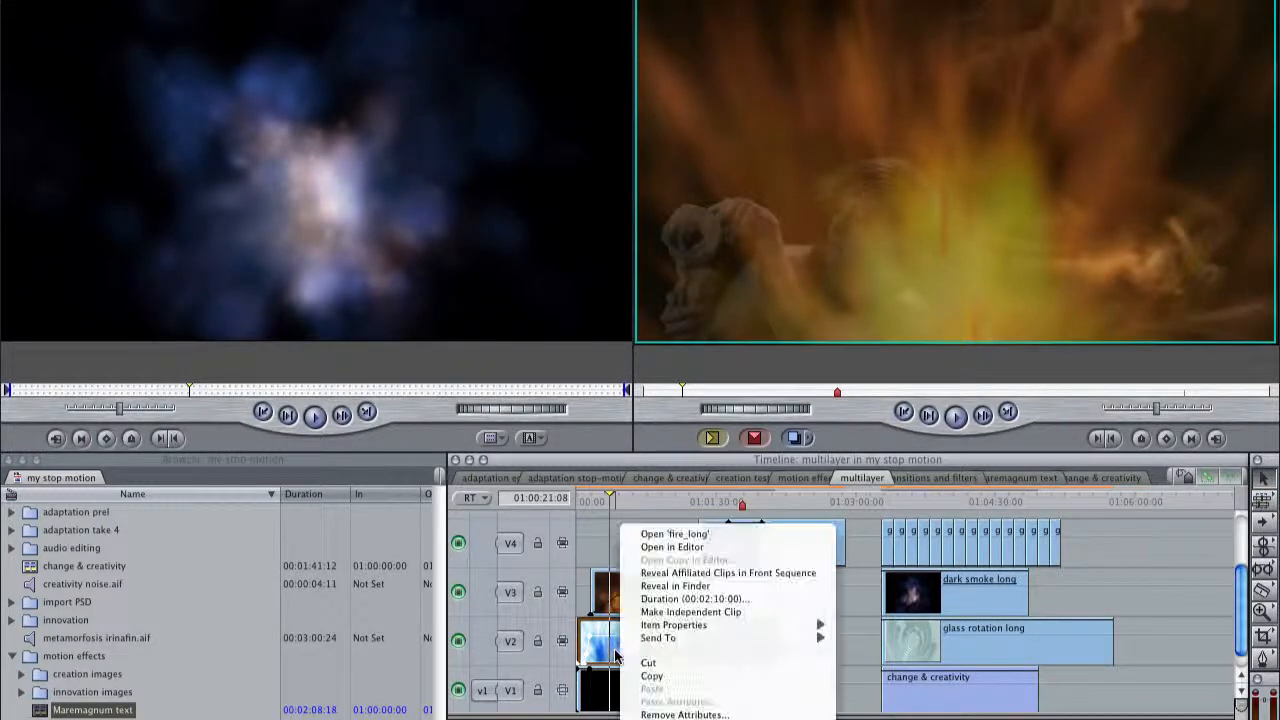
mouse_move(700, 718)
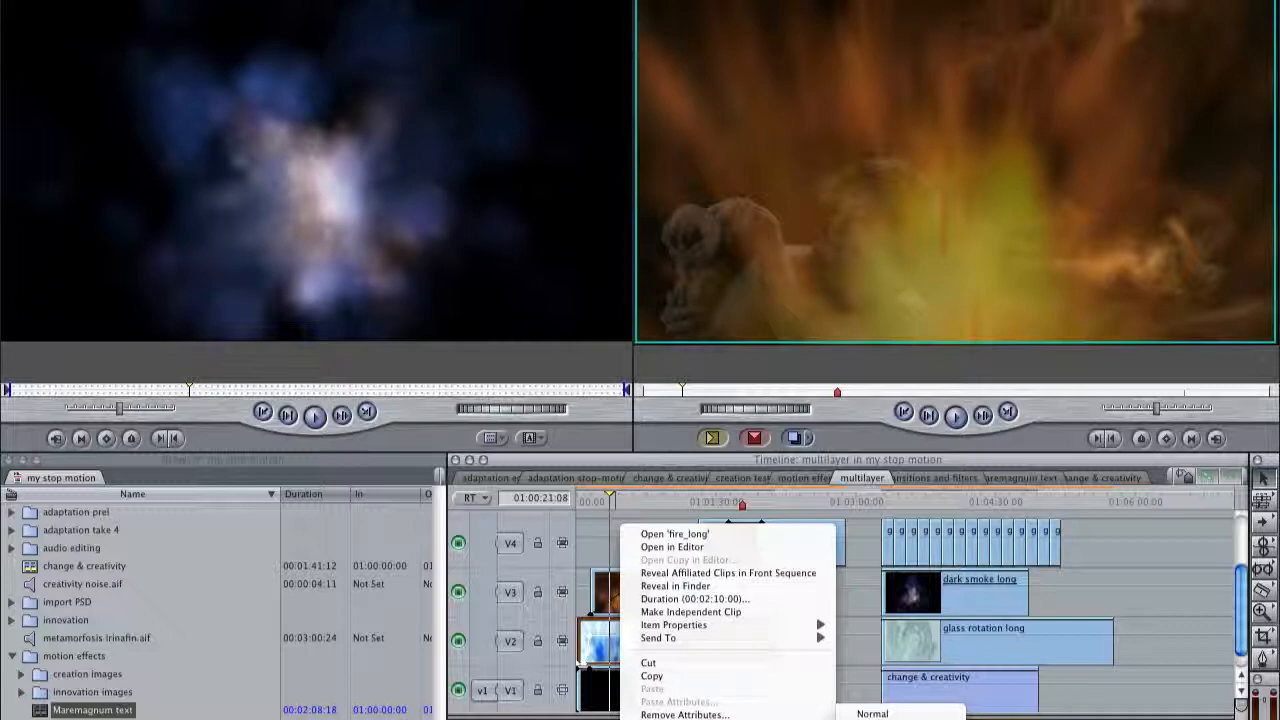
left_click(872, 714)
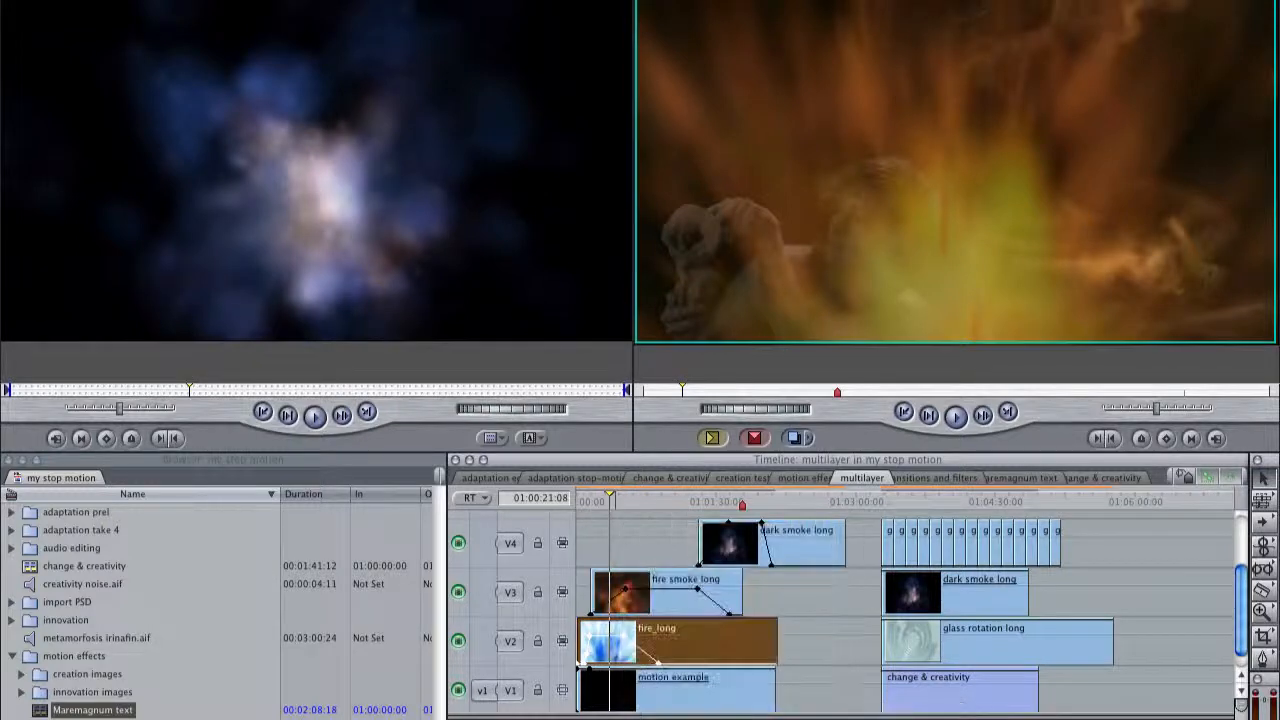
Step: Lower the opacity of the fire smoke long clip on V3 to zero and play back the remaining fire_long blend
left_click(595, 502)
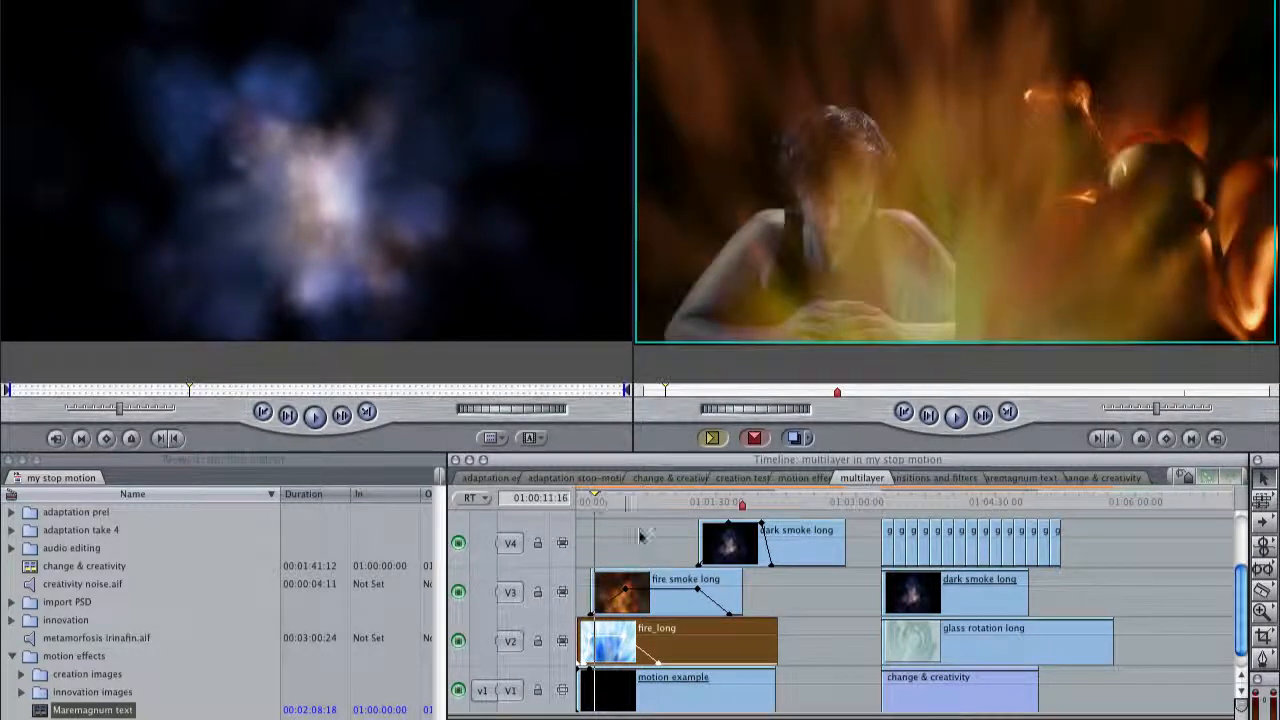
left_click_drag(662, 587, 660, 633)
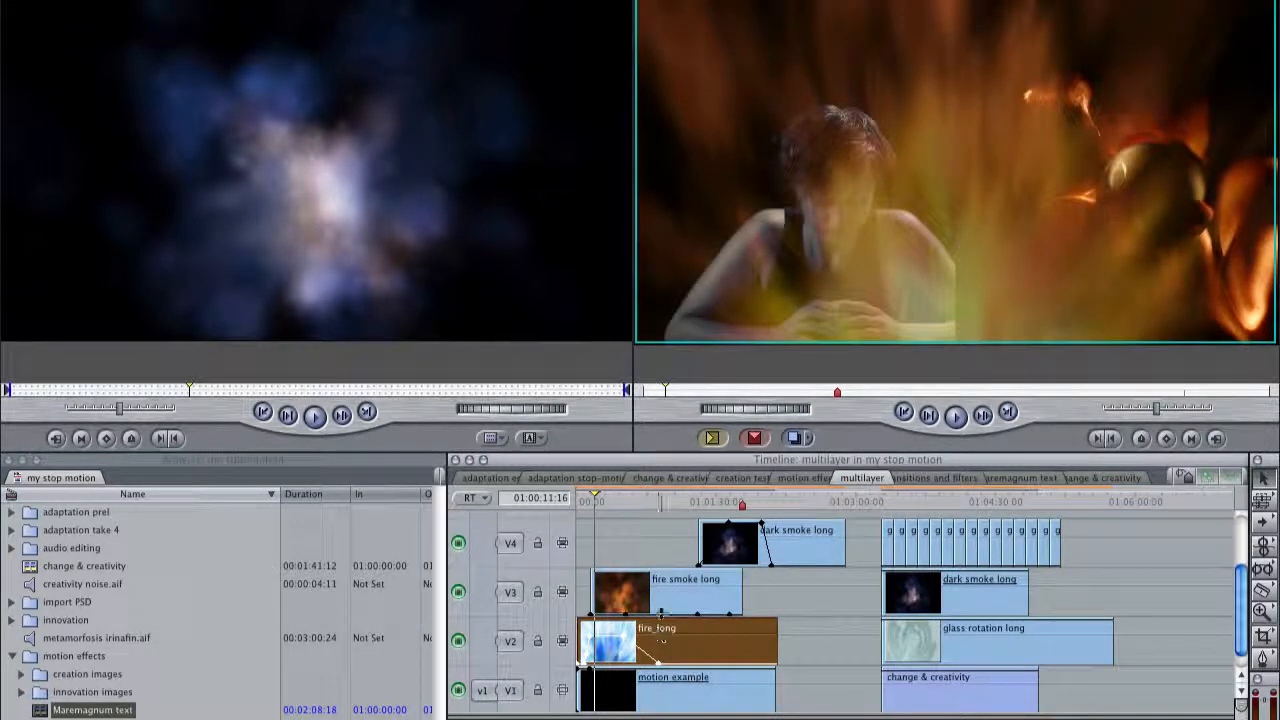
left_click(607, 502)
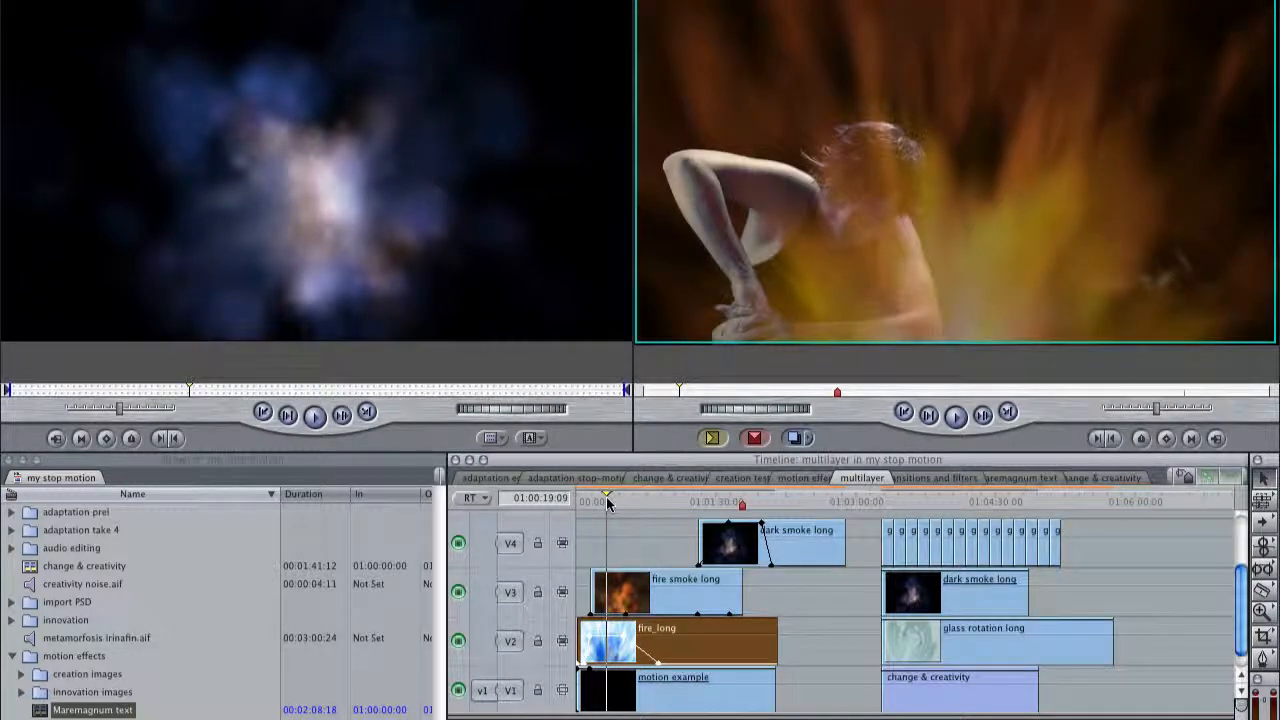
left_click(621, 502)
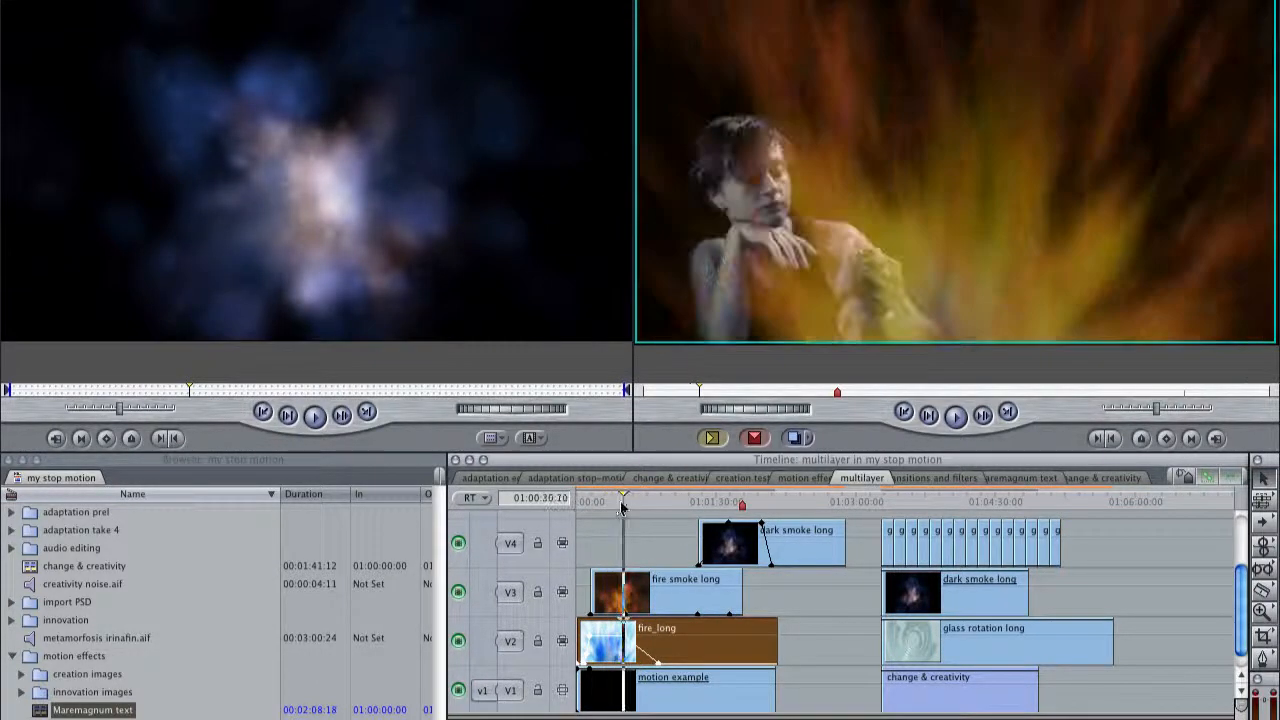
left_click(591, 501)
left_click_drag(593, 506, 587, 505)
key("space")
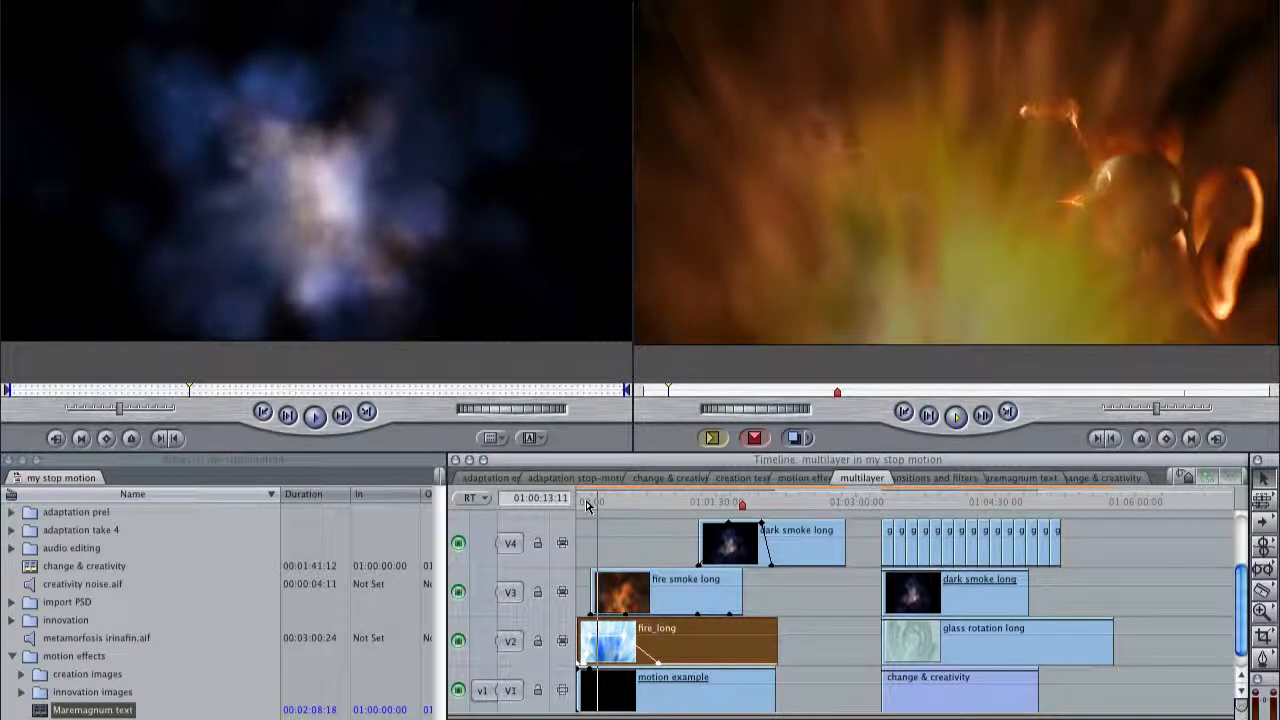
key("space")
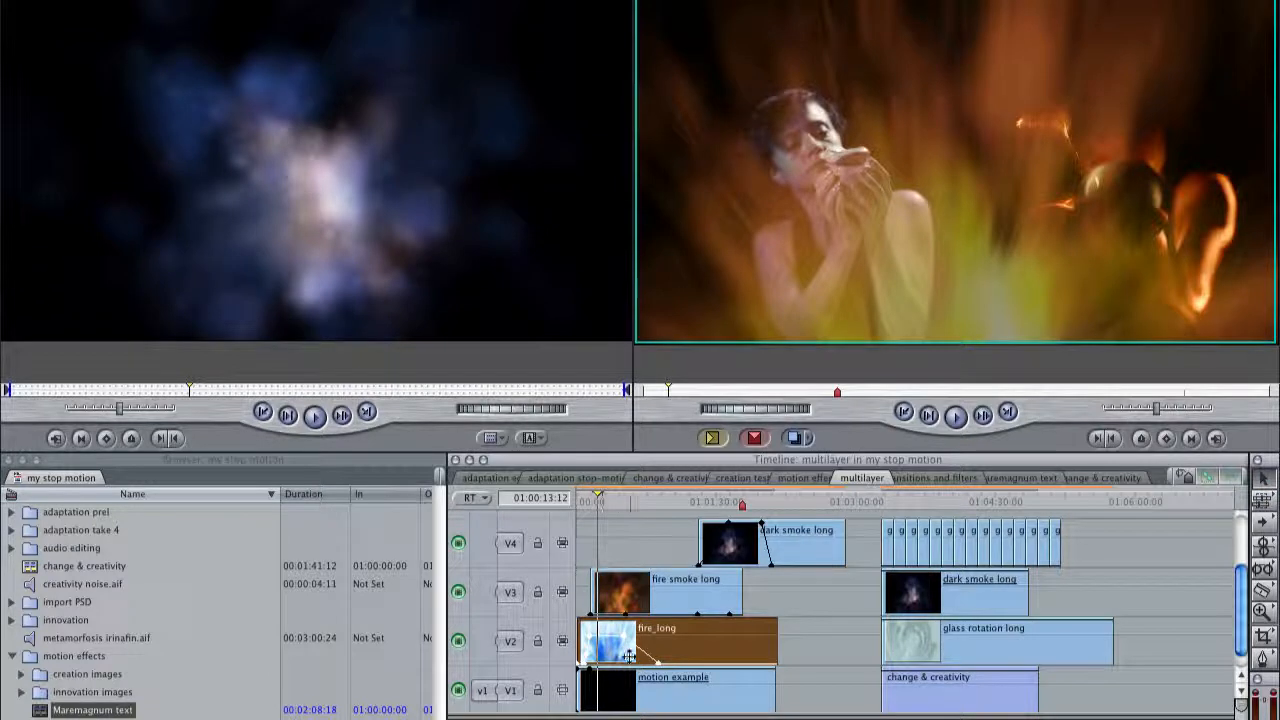
Step: Slightly lower the opacity of the fire_long clip on V2 and play the blend from 01:00:04:22
left_click_drag(611, 638, 610, 645)
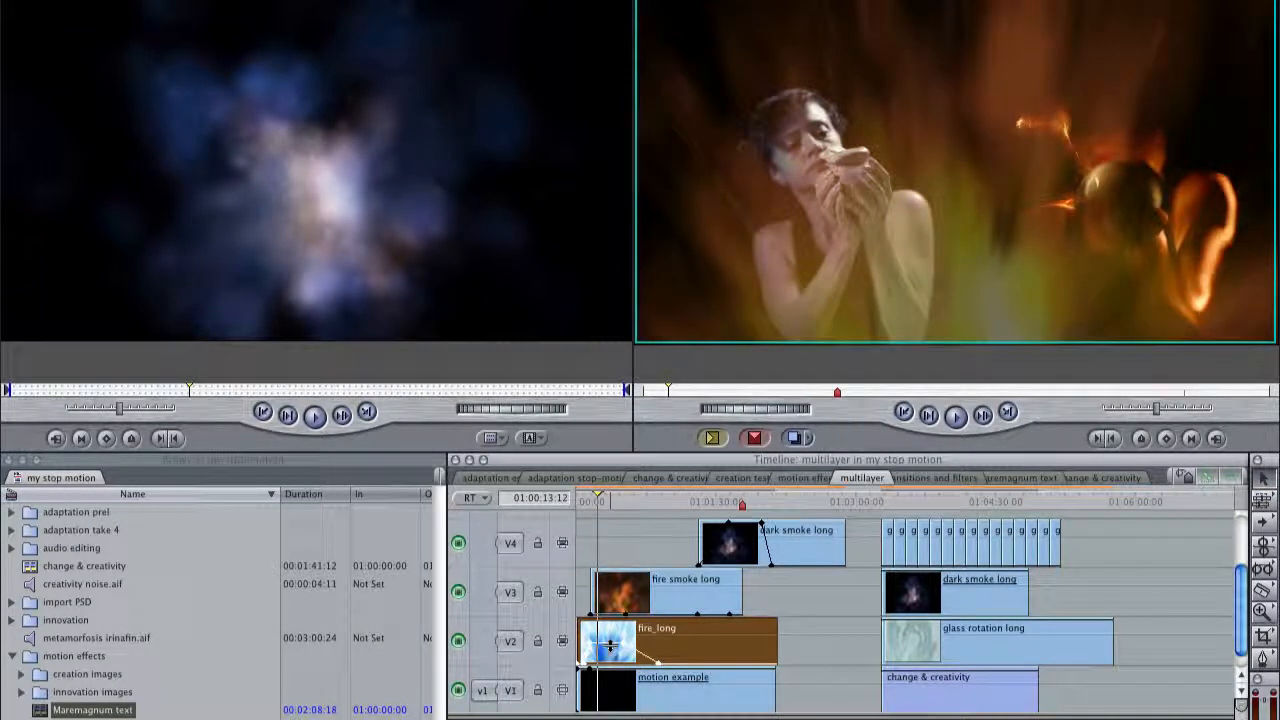
left_click_drag(592, 500, 586, 500)
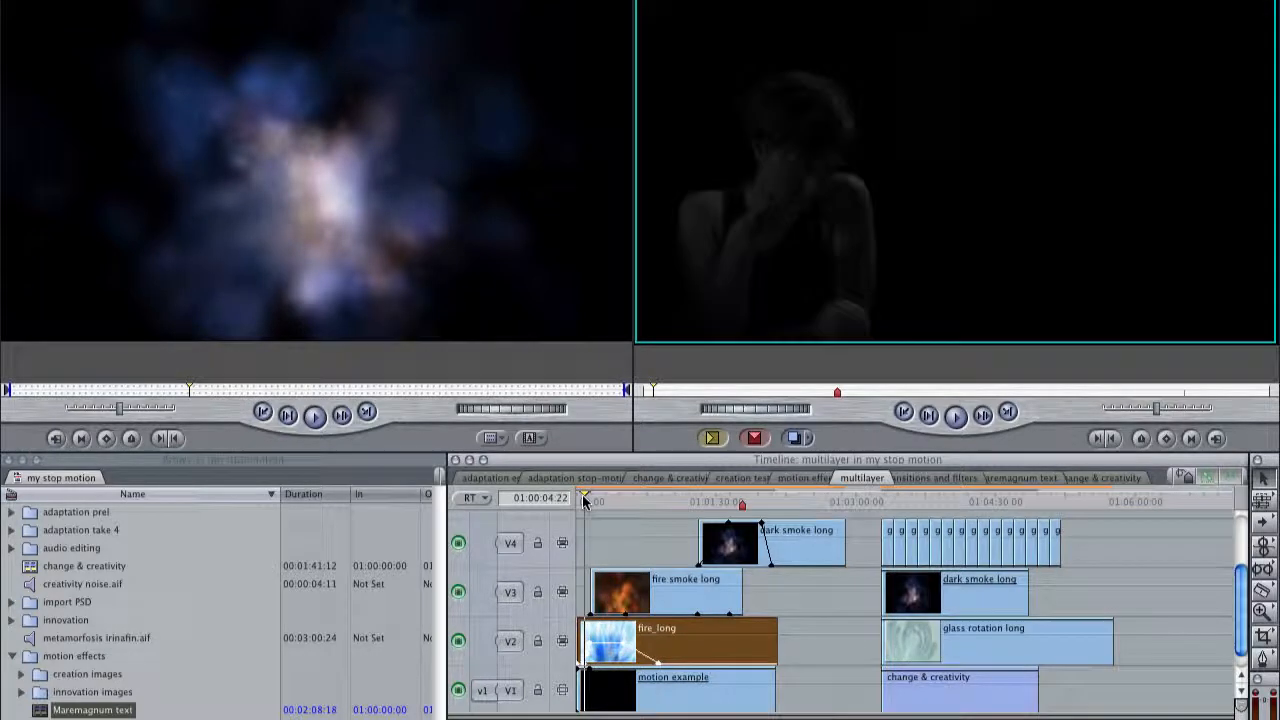
key("space")
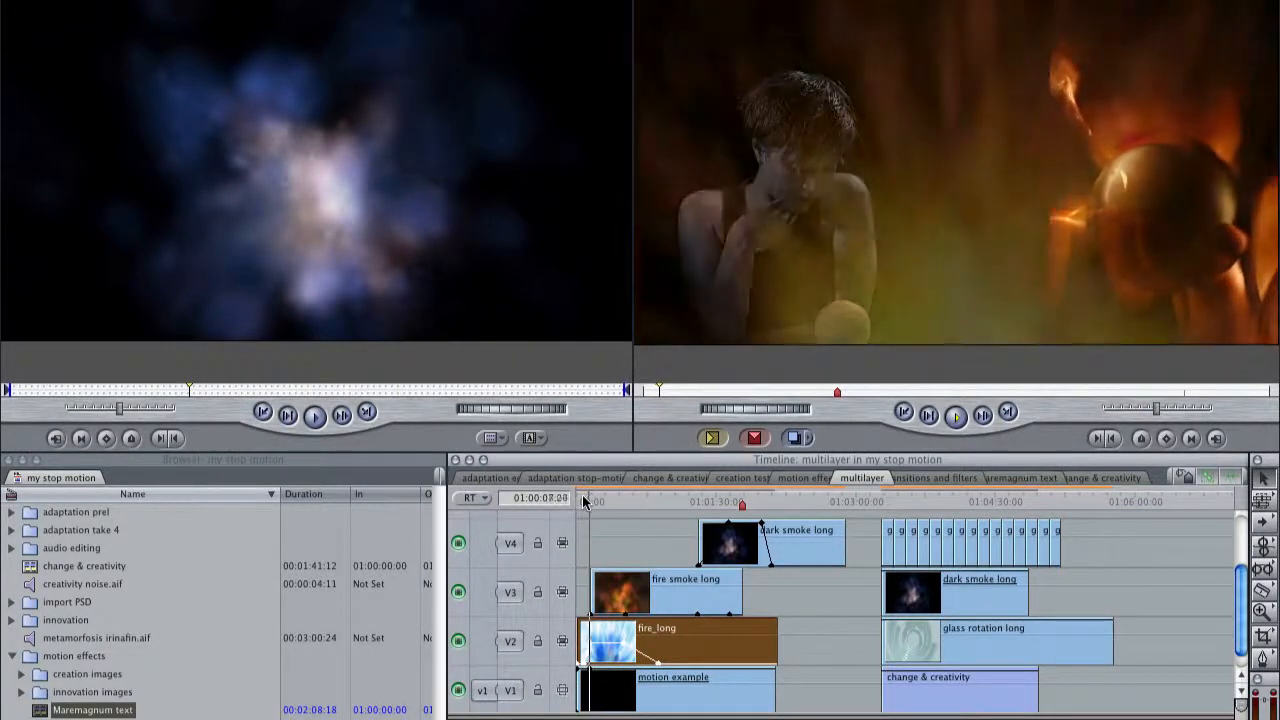
key("space")
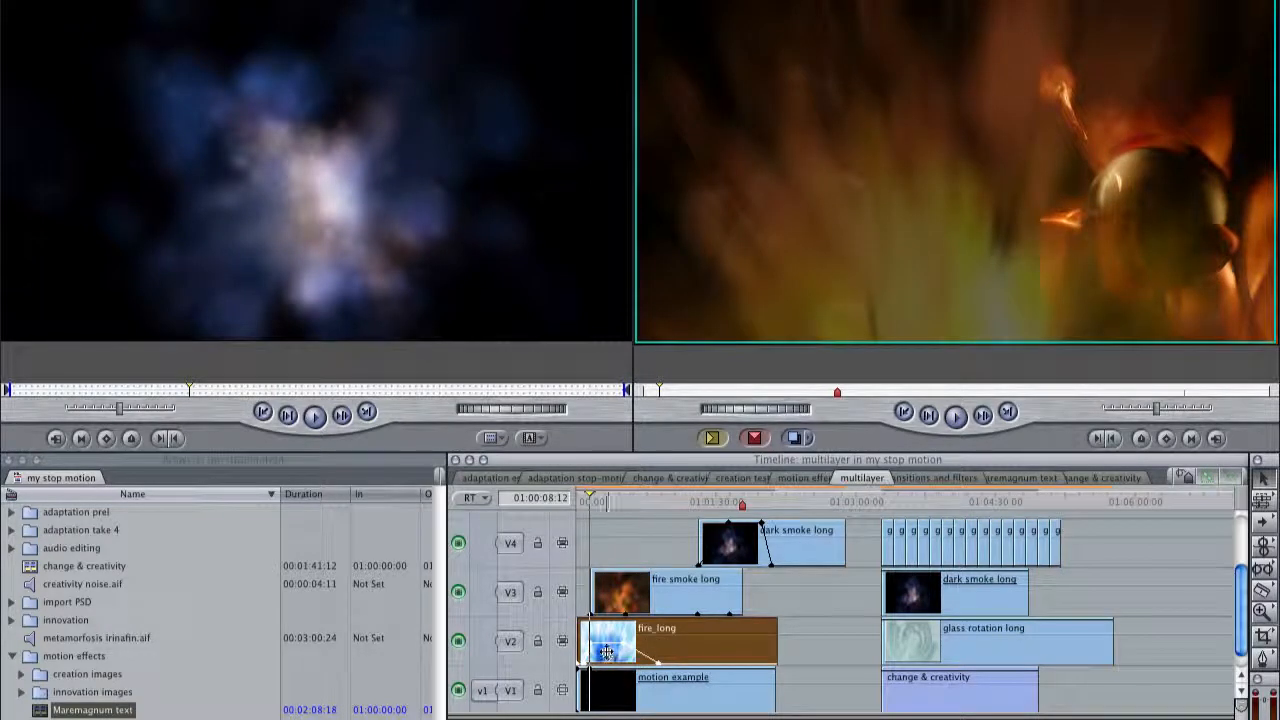
Step: Examine the clip options of fire_long at 01:00:08:12 and 01:00:21:08, then select the motion example clip on V1
right_click(606, 652)
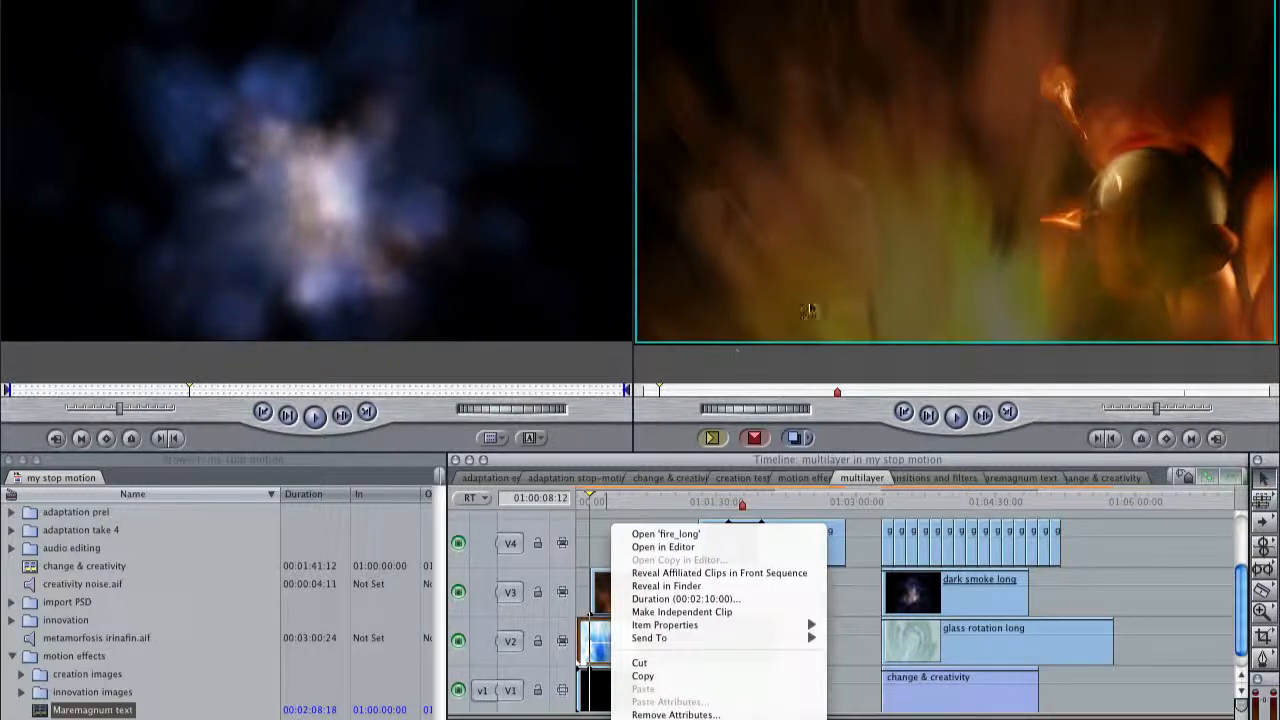
left_click(843, 656)
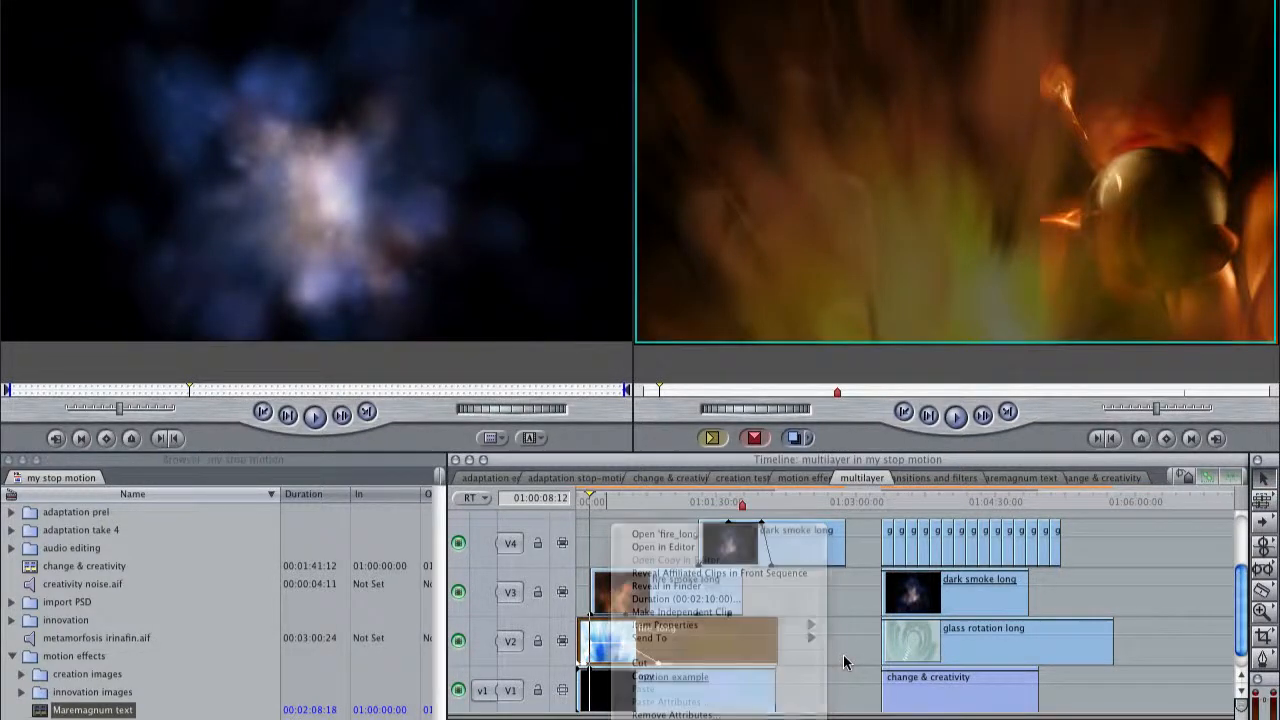
left_click(610, 502)
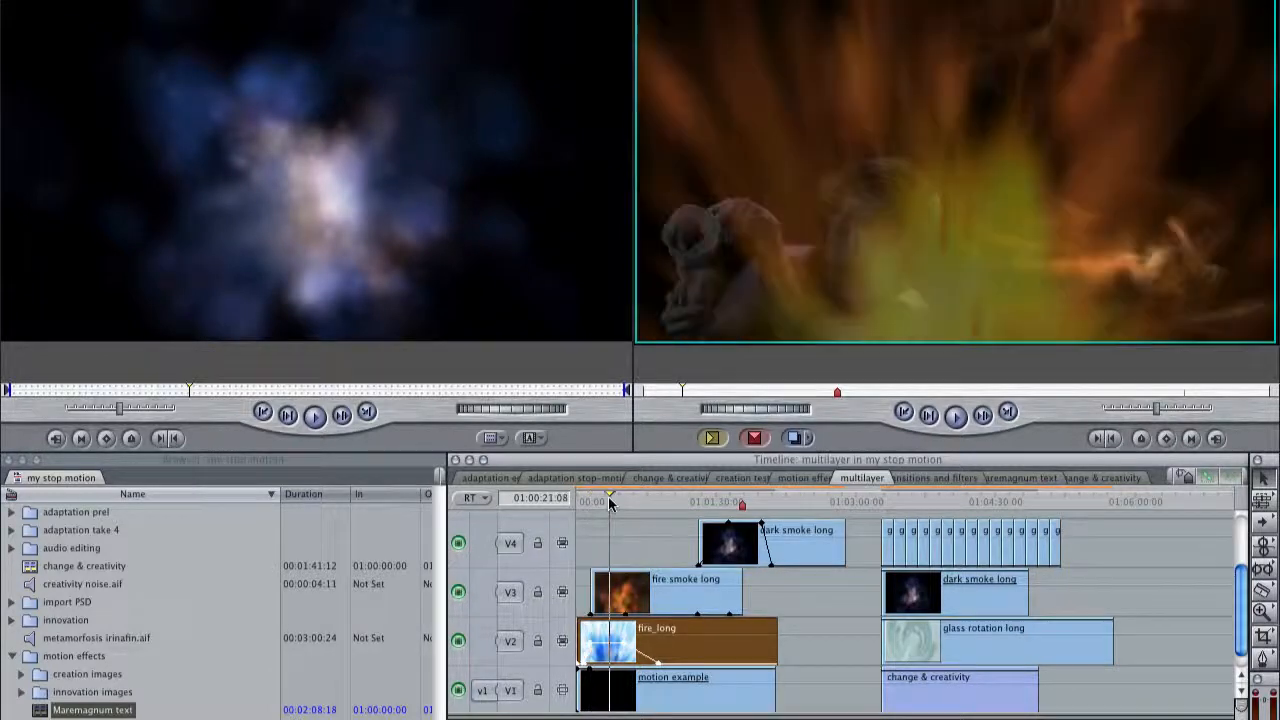
right_click(615, 657)
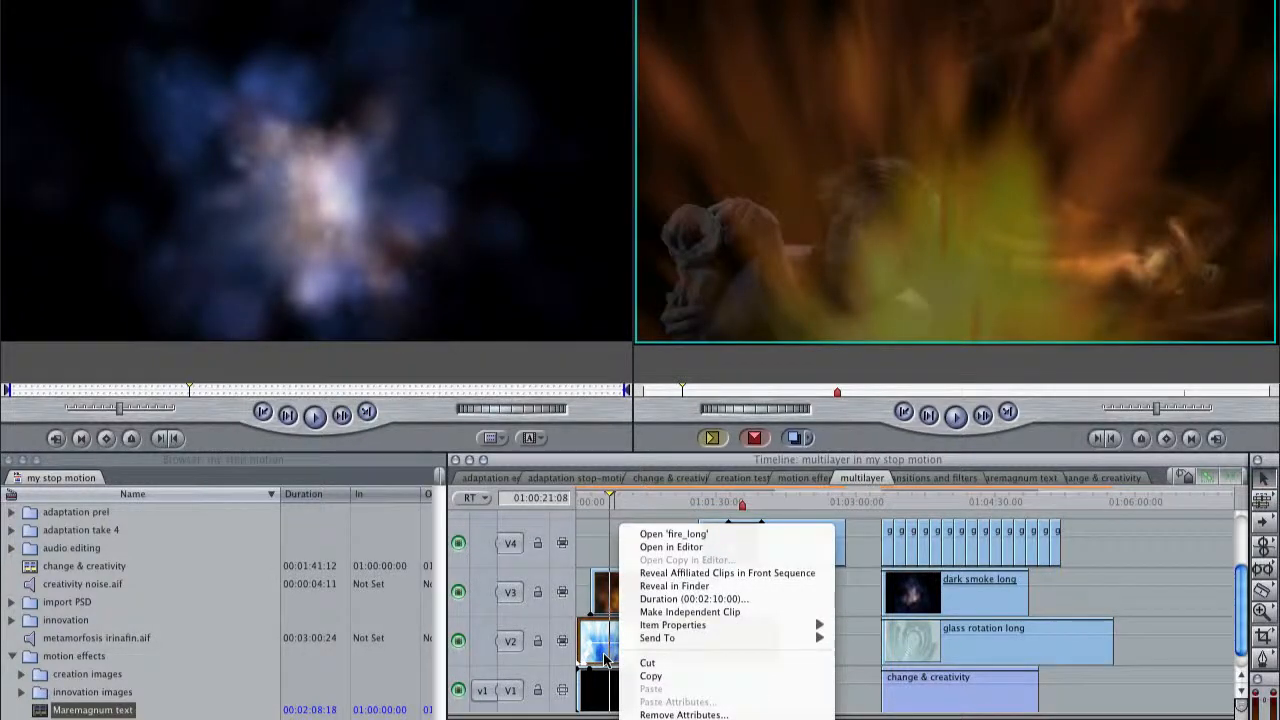
left_click(605, 657)
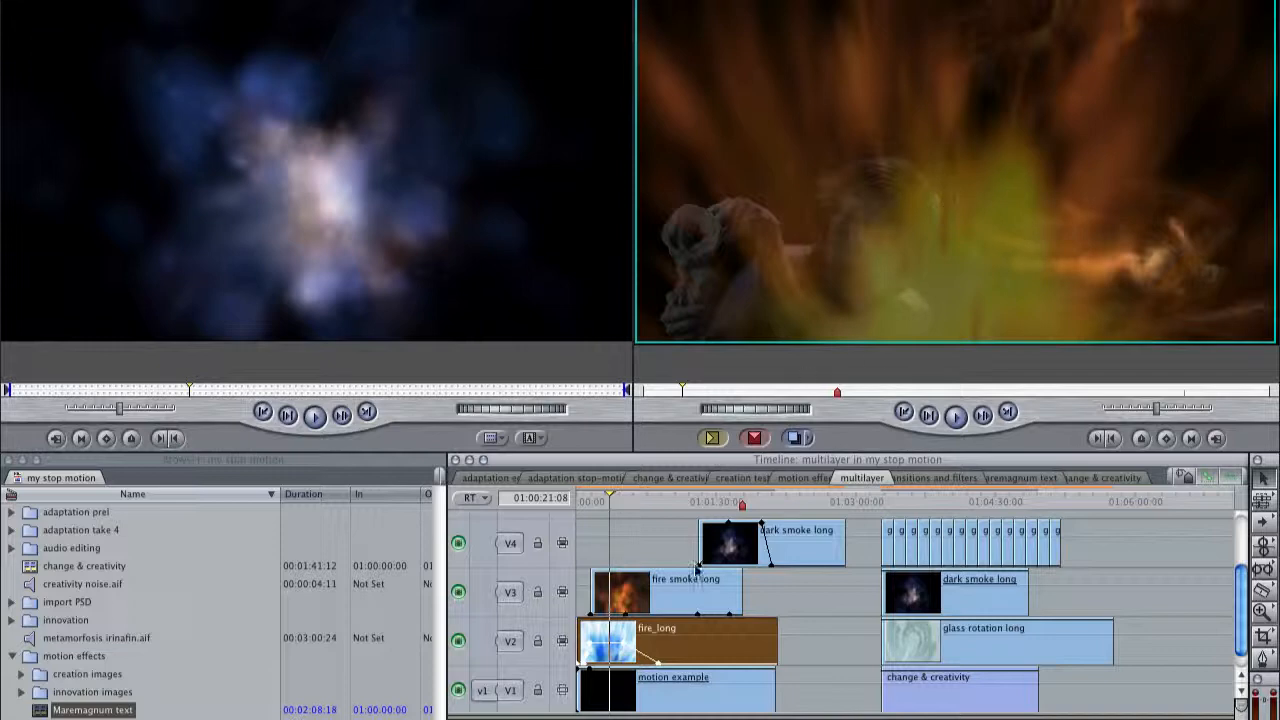
left_click(651, 707)
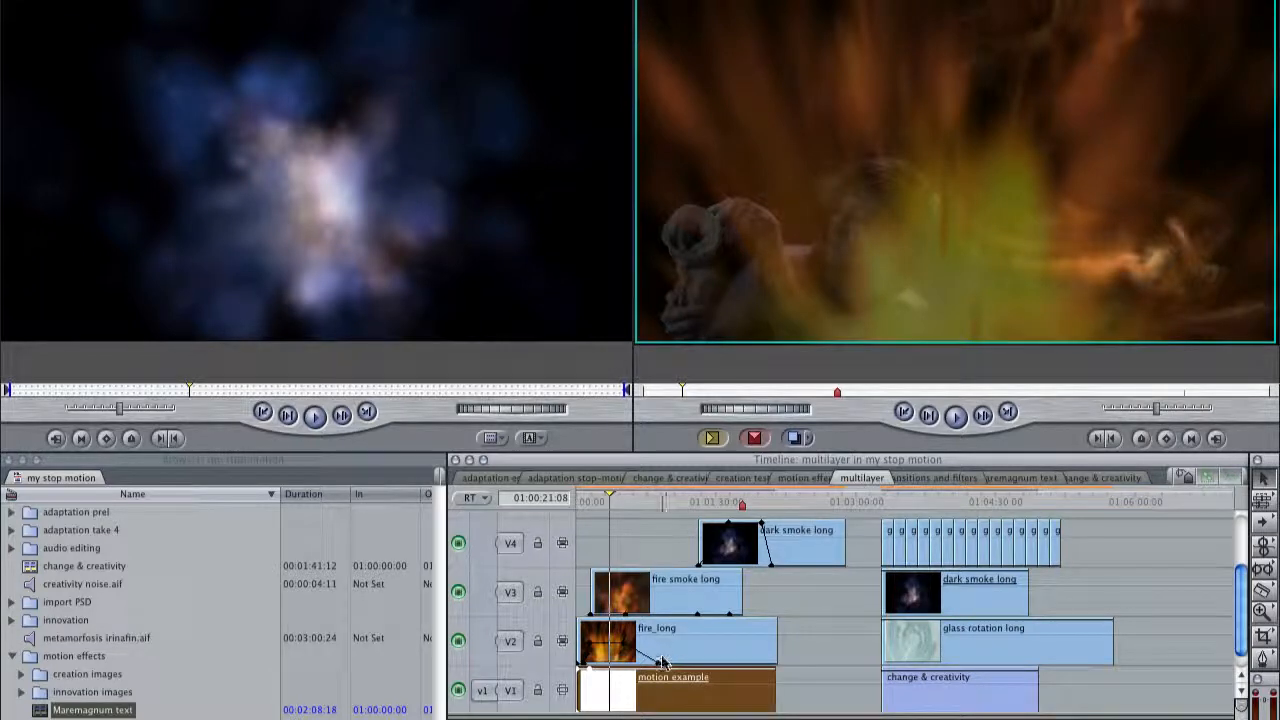
Step: Raise the opacity of the fire smoke long clip on V3 to about mid-level and fine-tune it at 01:00:56:21
left_click_drag(667, 613, 667, 586)
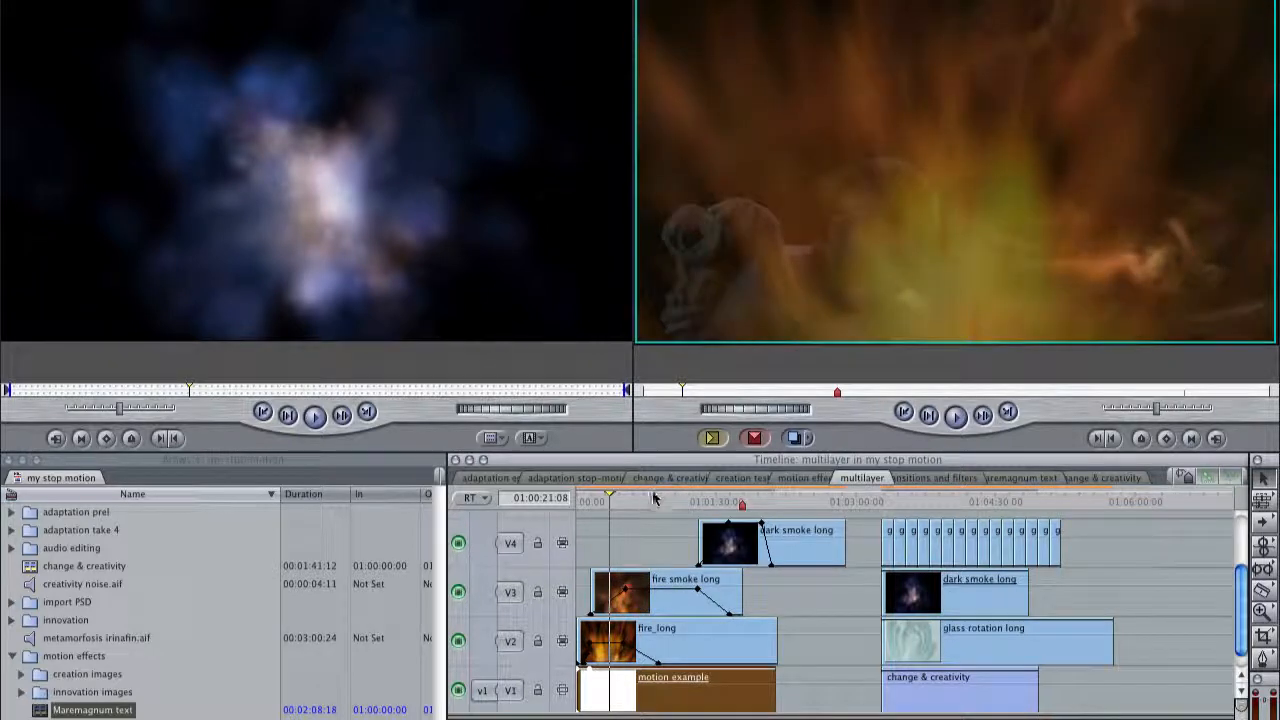
left_click(664, 502)
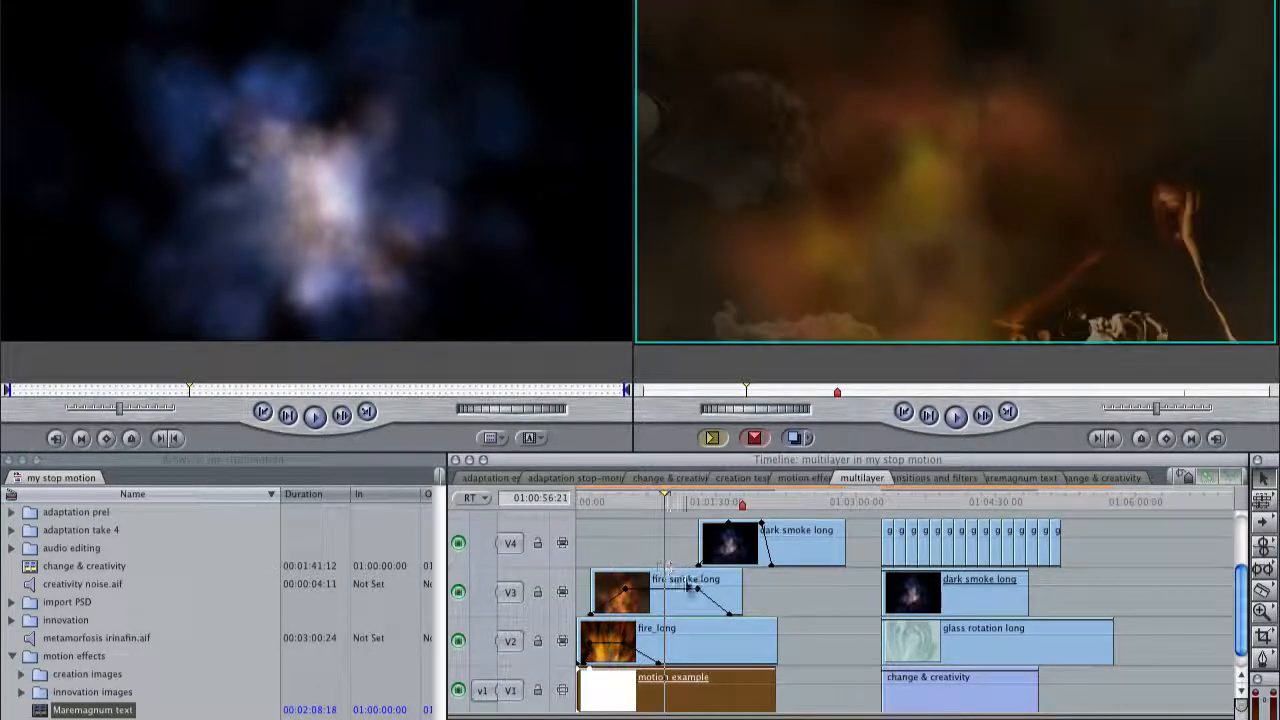
left_click_drag(679, 589, 680, 592)
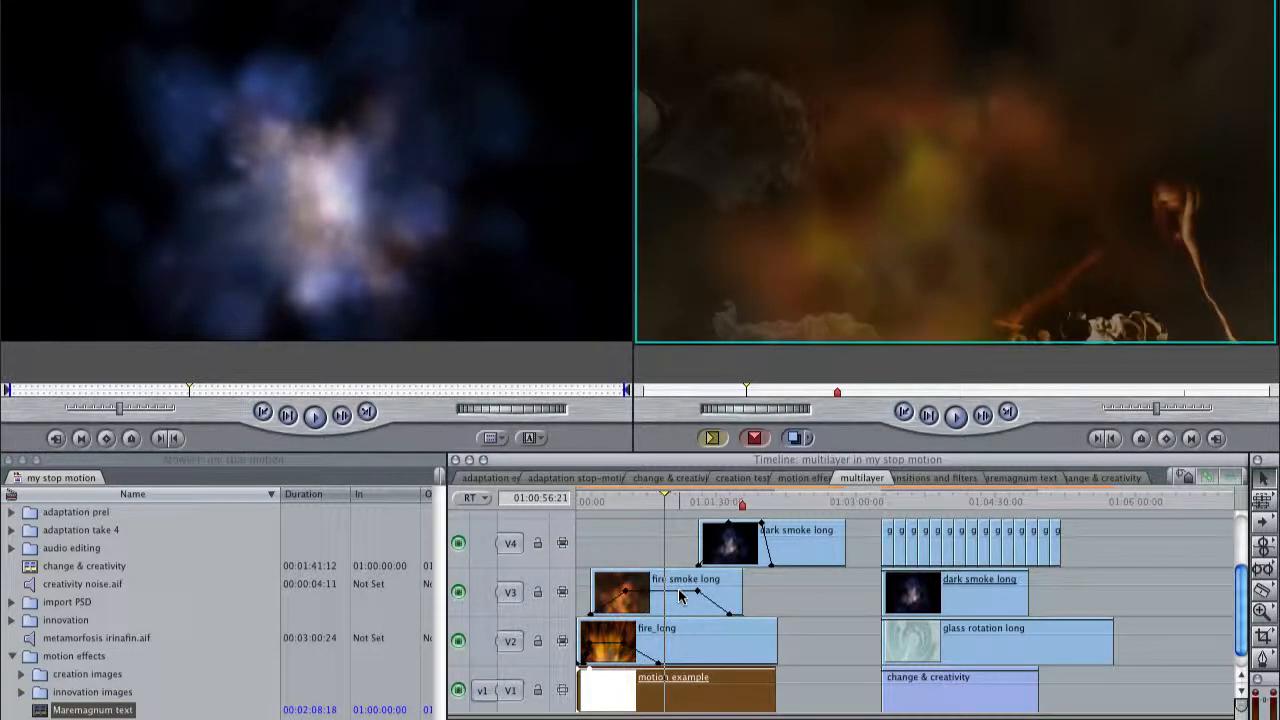
Step: Switch the fire smoke long clip on V3 to a composite mode other than Normal and preview the blend at several points
right_click(684, 596)
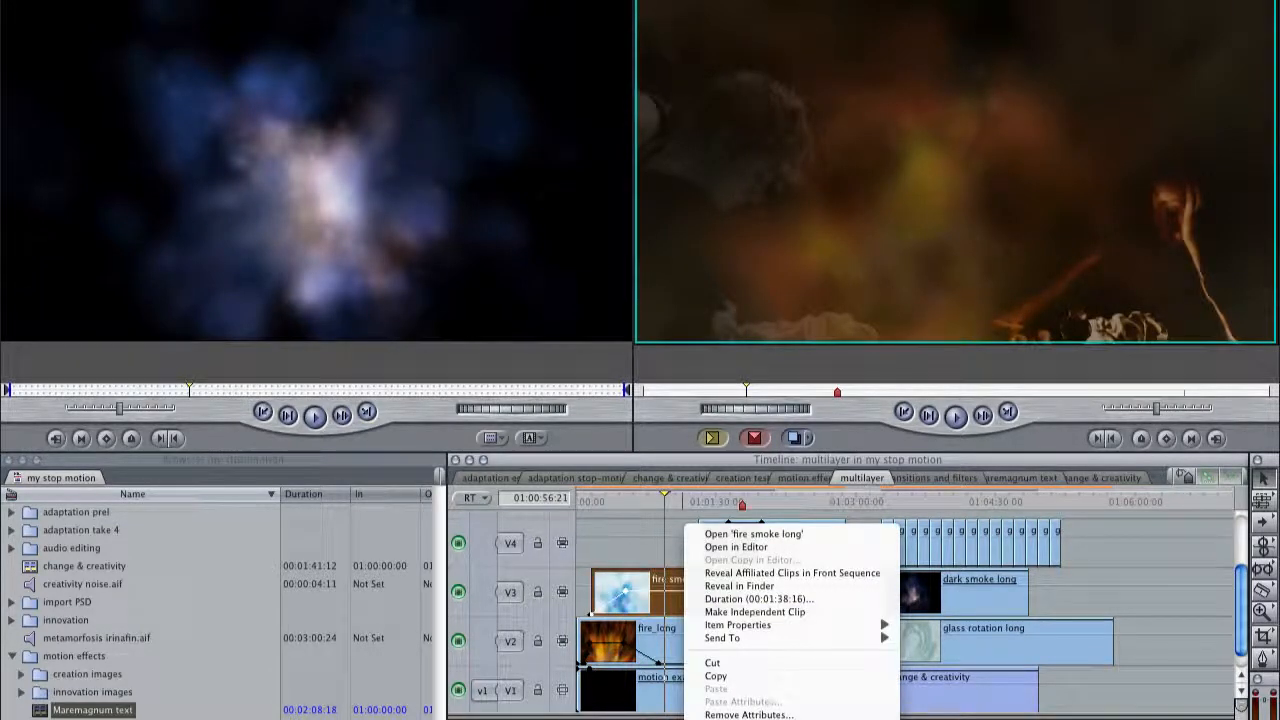
mouse_move(750, 719)
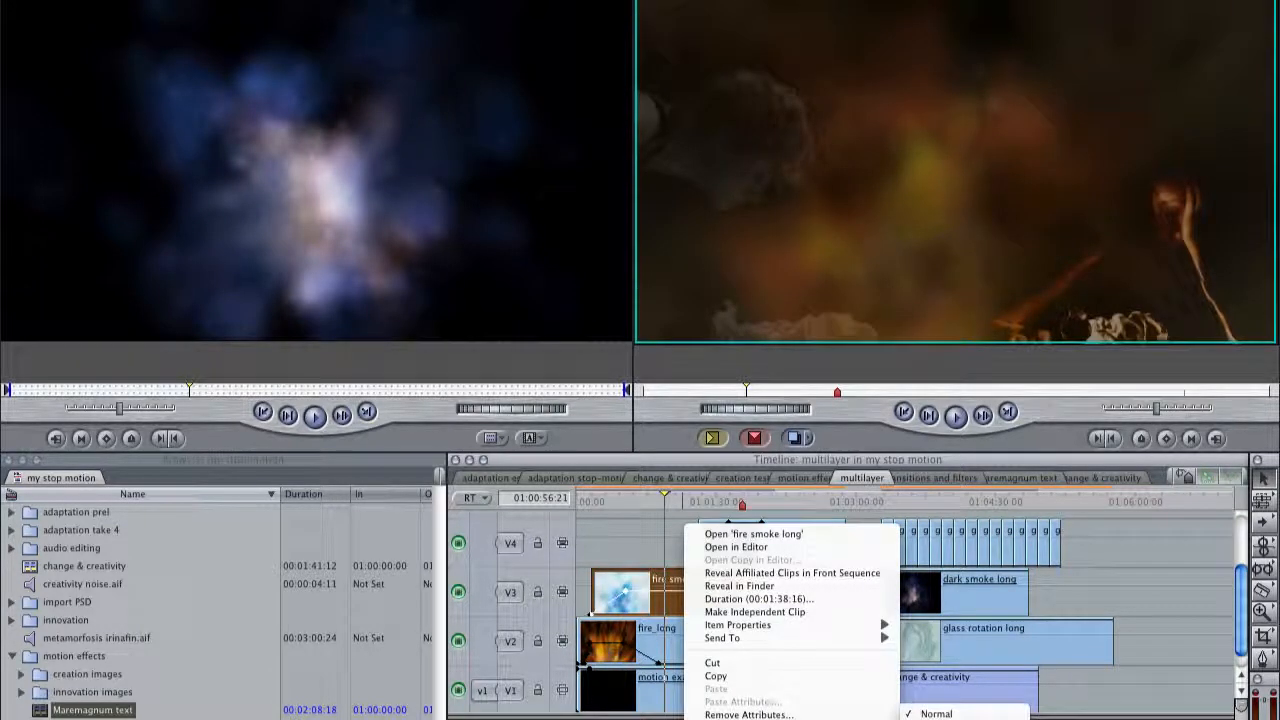
left_click(964, 719)
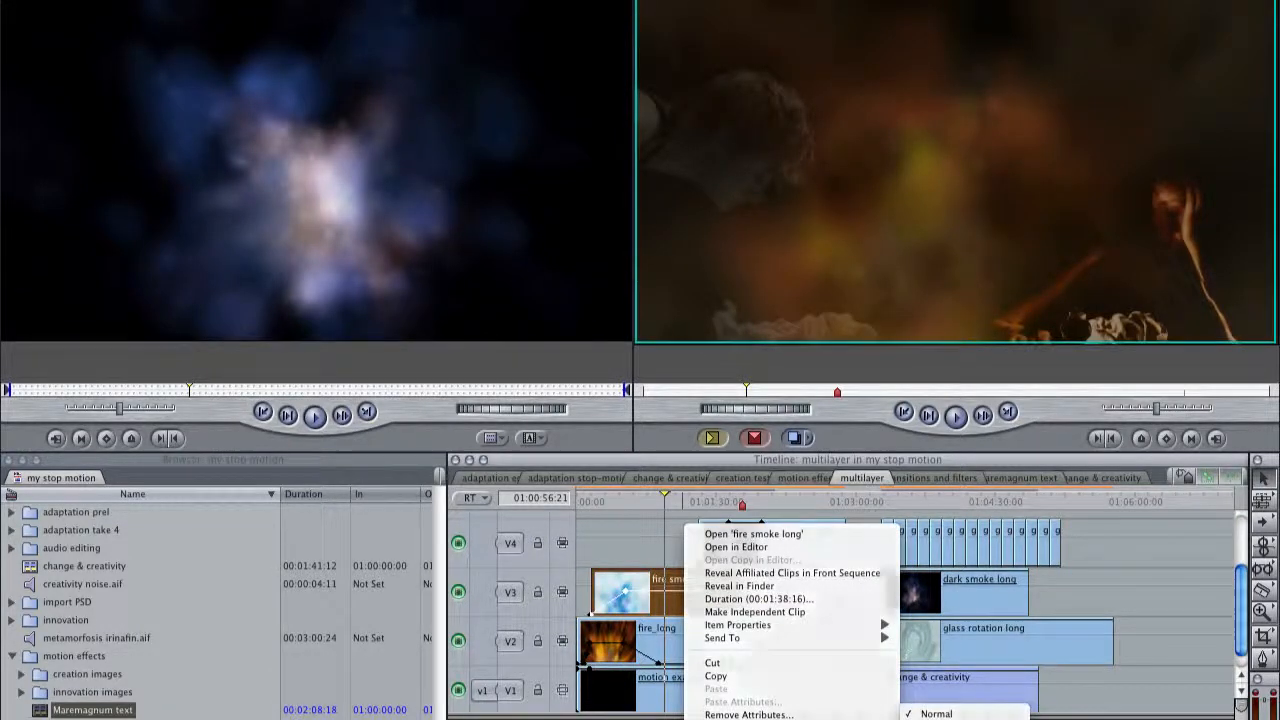
left_click(752, 502)
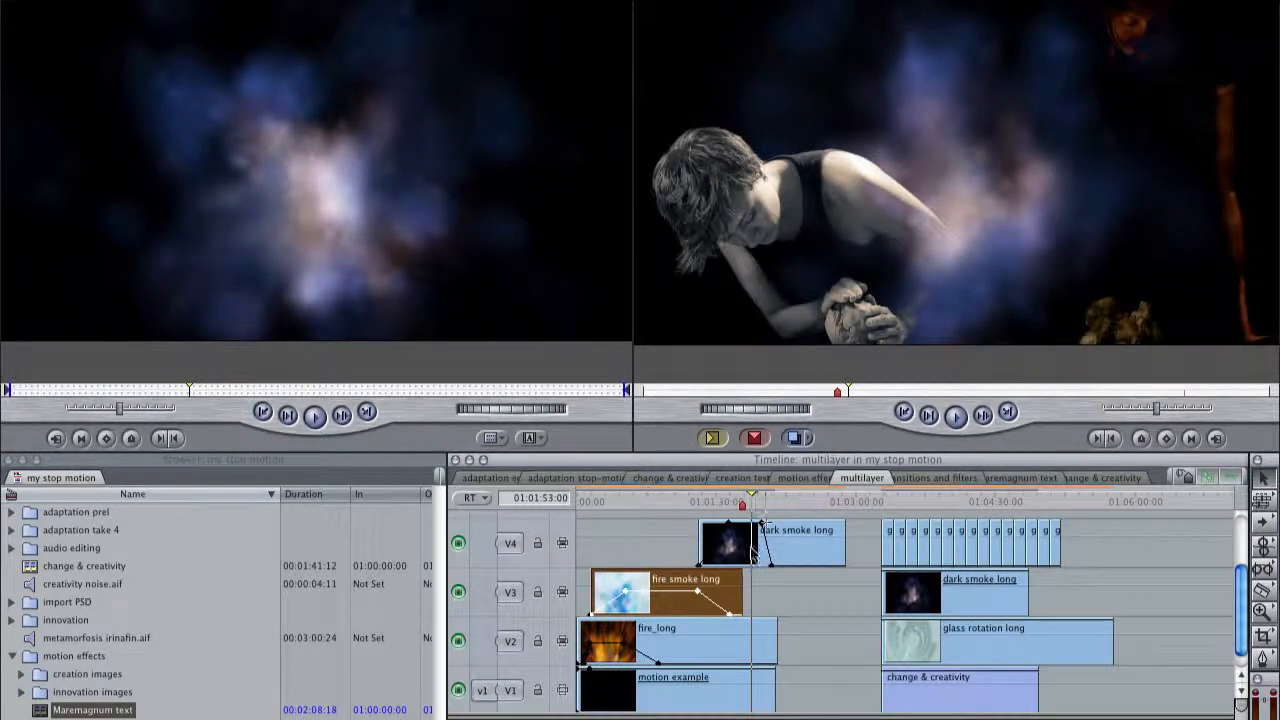
left_click(658, 500)
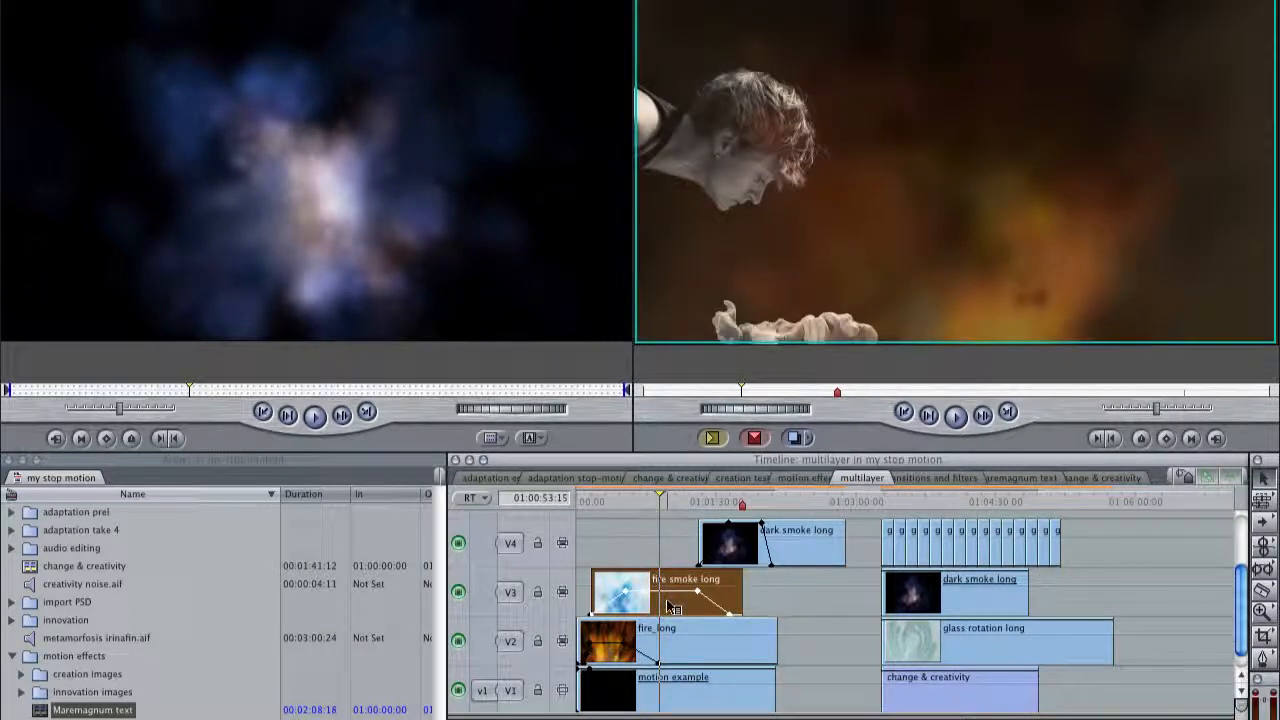
left_click(611, 500)
left_click(591, 500)
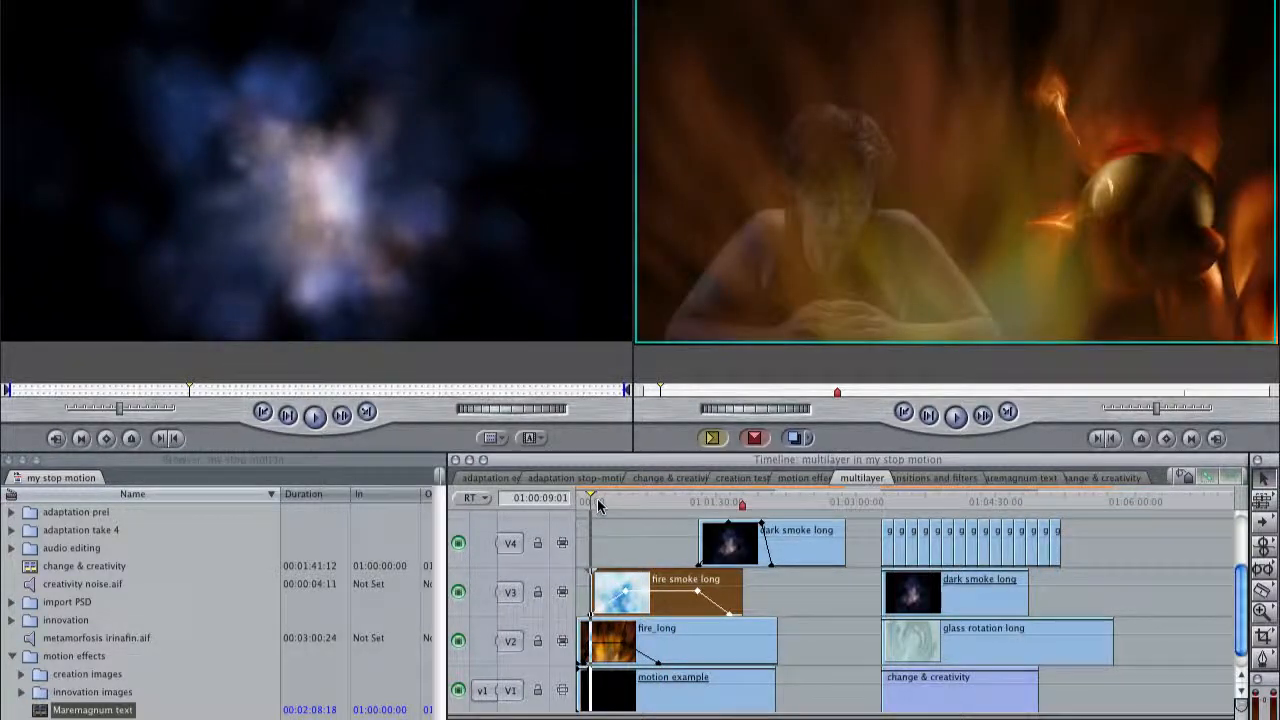
Step: At 01:01:38:04, lower the opacity of the first dark smoke long clip on V4
left_click(605, 501)
left_click_drag(605, 501, 737, 544)
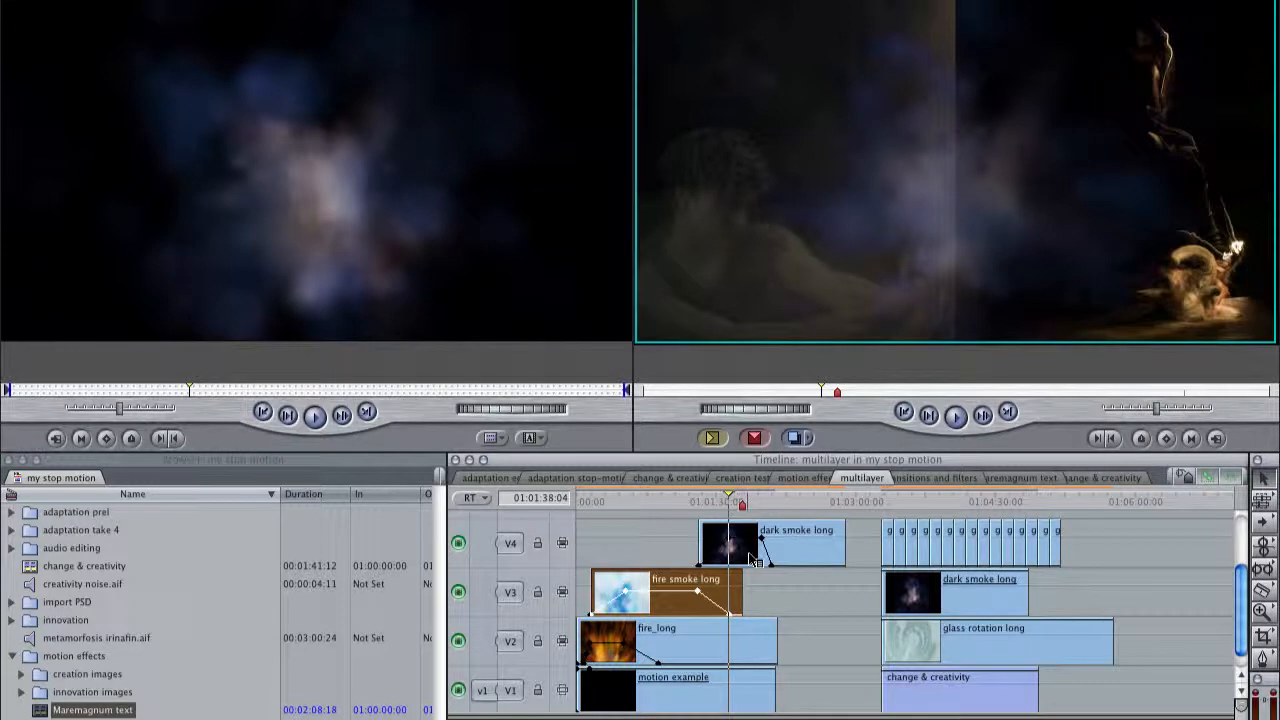
Step: Try a different composite mode on the first dark smoke long clip on V4, then switch its composite mode once more
right_click(748, 556)
mouse_move(860, 718)
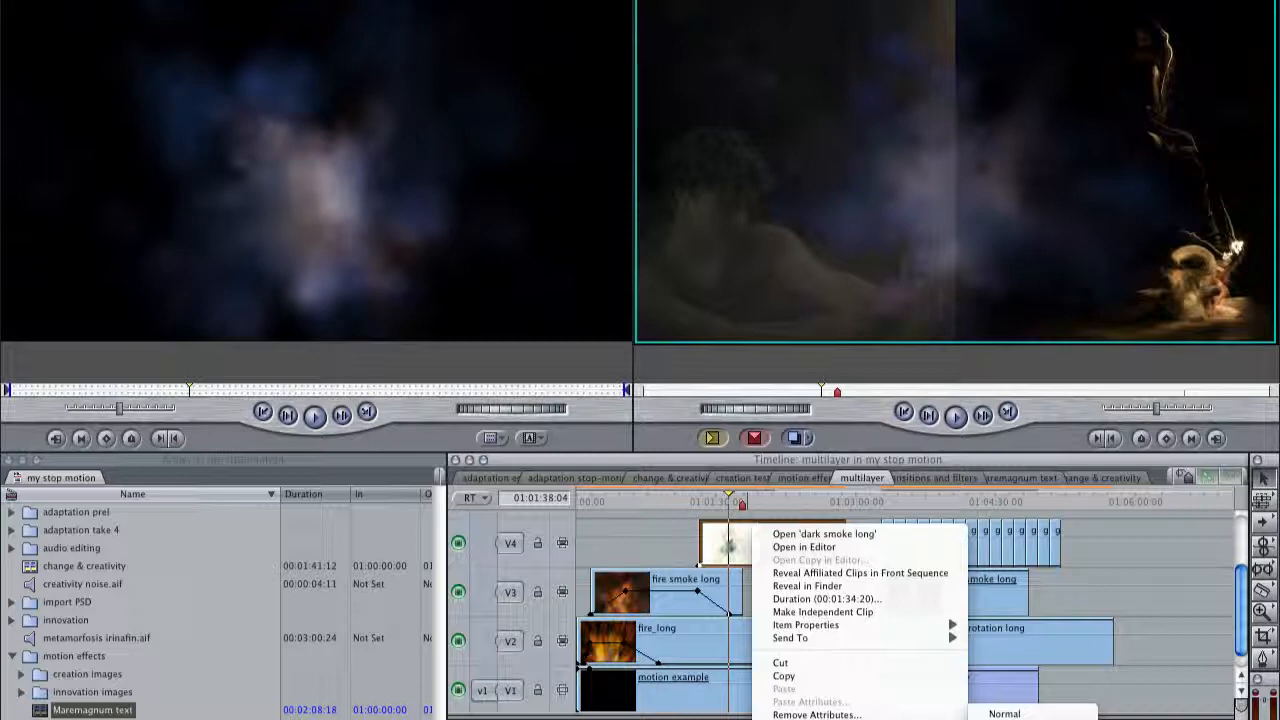
left_click(1032, 717)
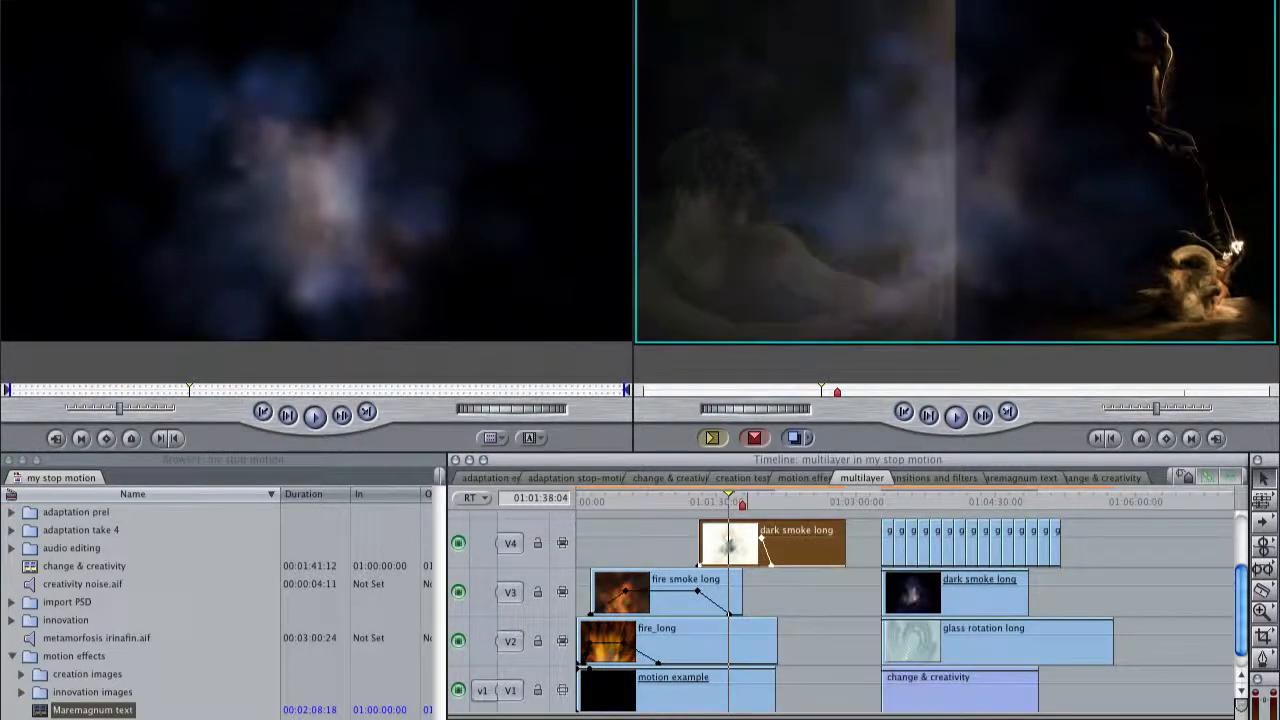
left_click_drag(745, 541, 748, 543)
right_click(747, 544)
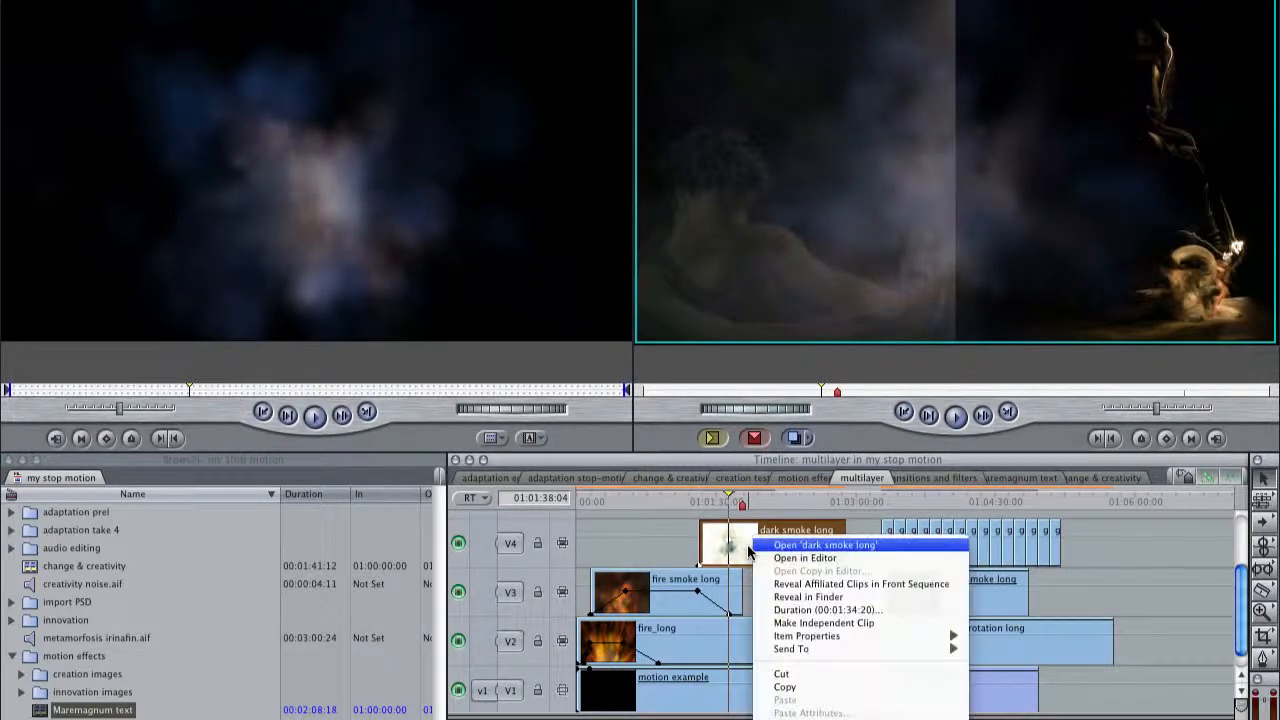
mouse_move(860, 718)
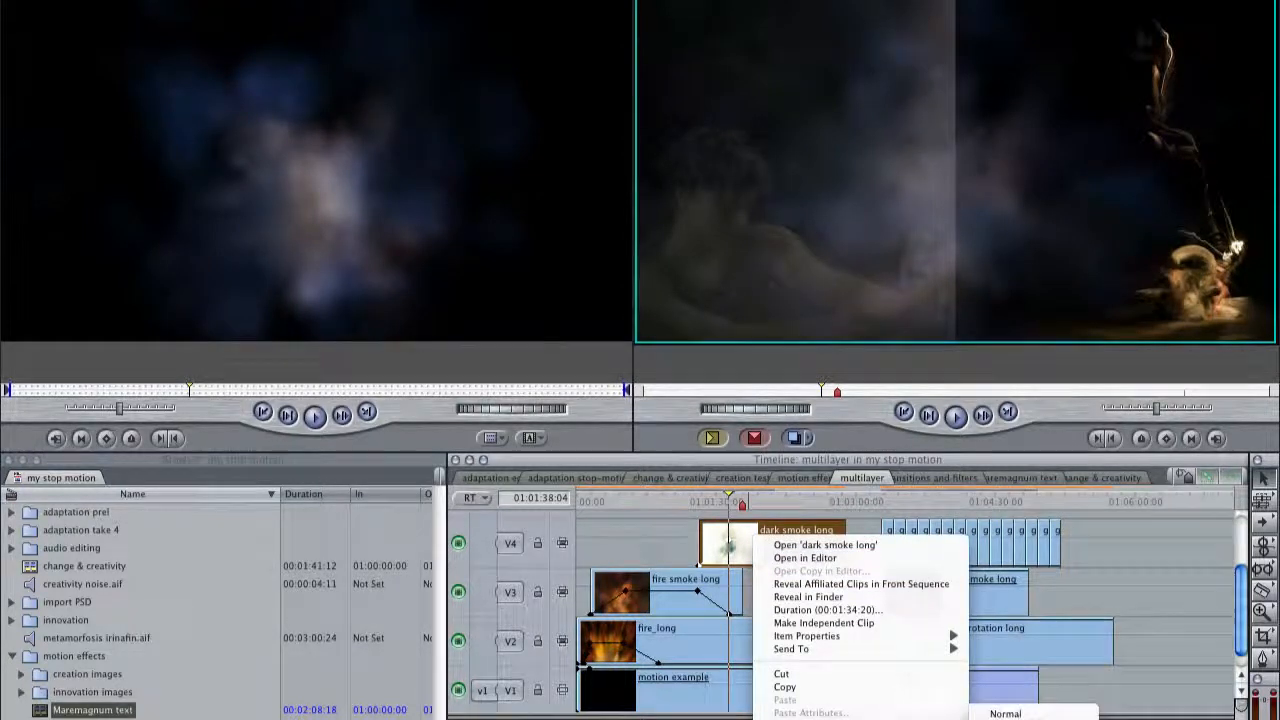
left_click(1005, 718)
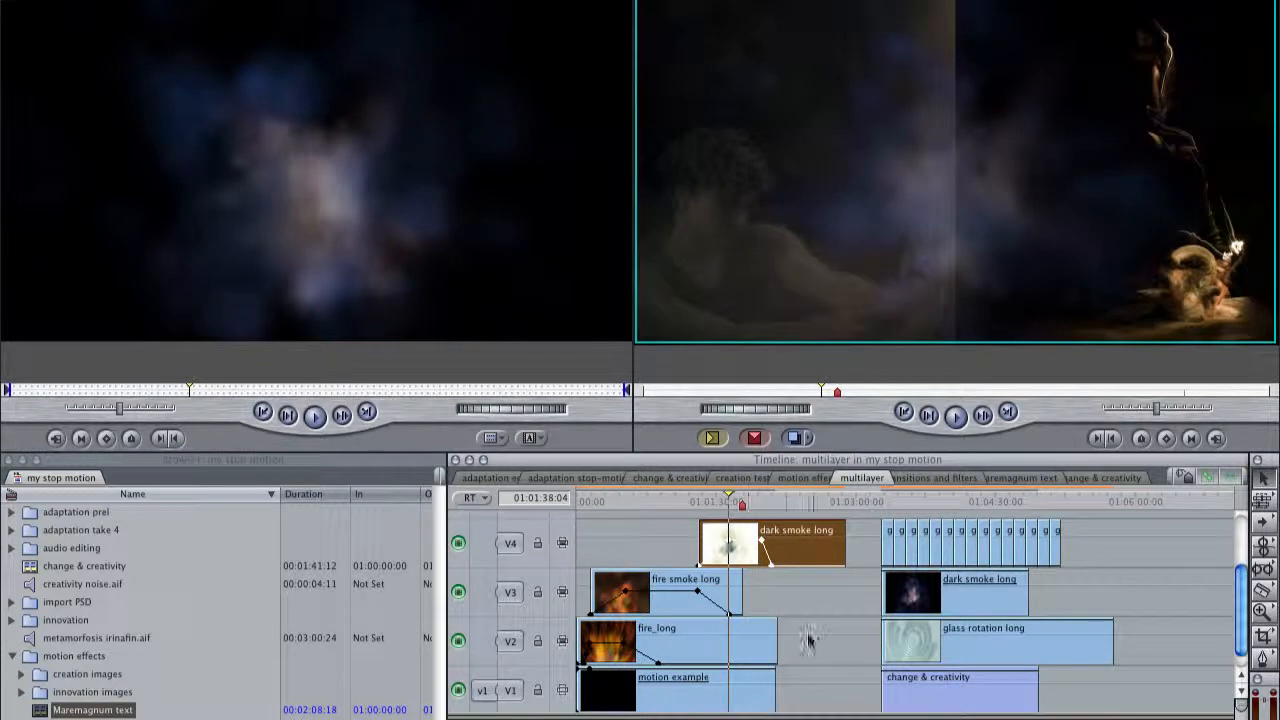
Step: Preview the fire and smoke blend at several points, including 01:01:19:08, 01:00:53:03 and 01:00:40:03
left_click(762, 501)
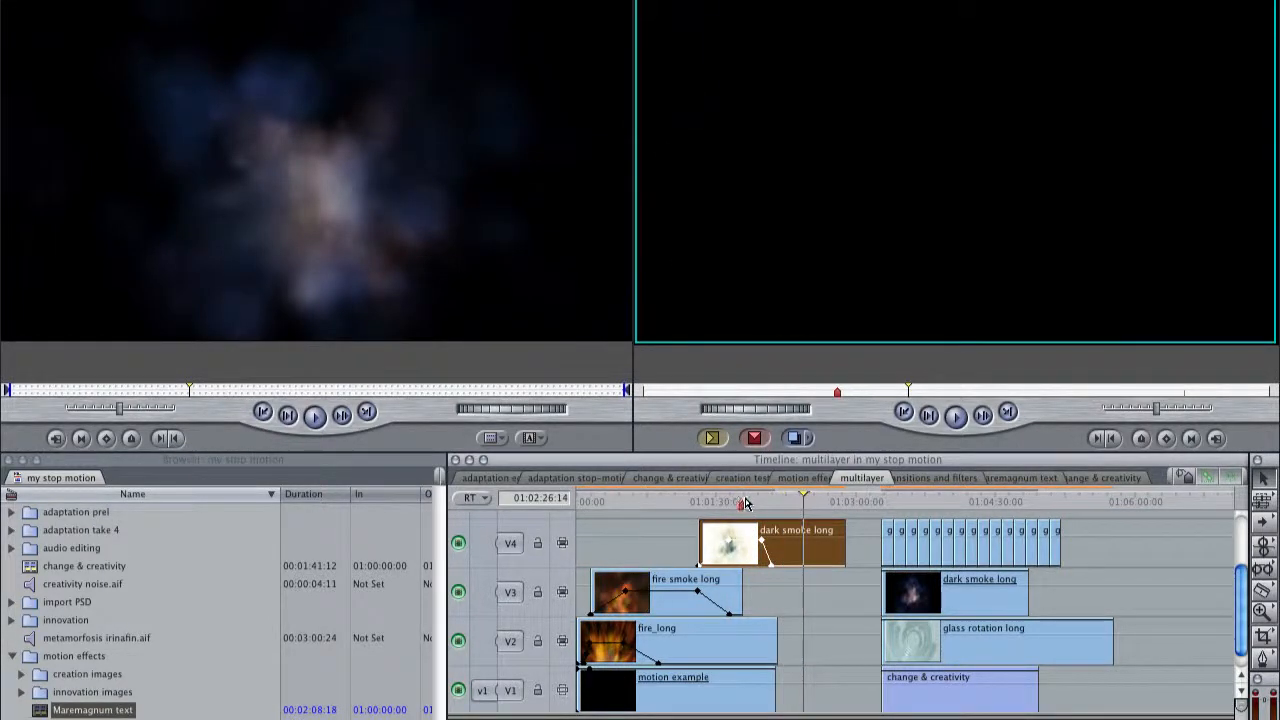
left_click(740, 501)
left_click(698, 501)
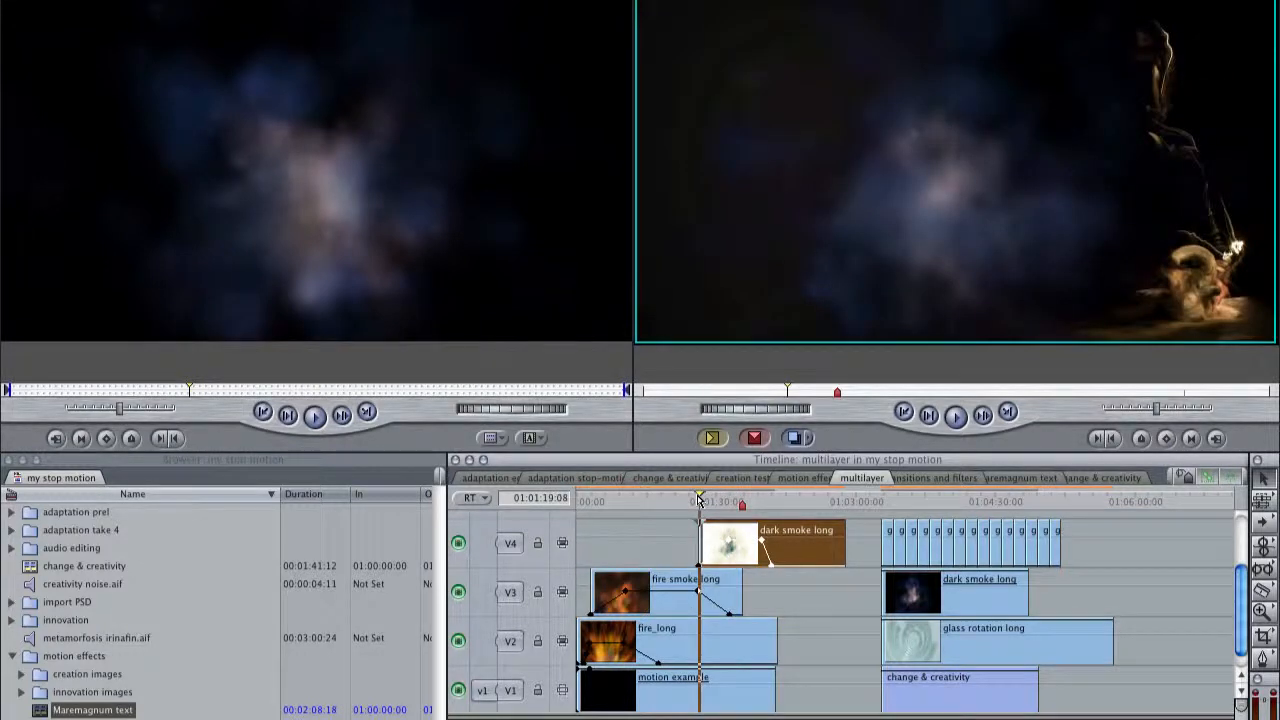
left_click(670, 494)
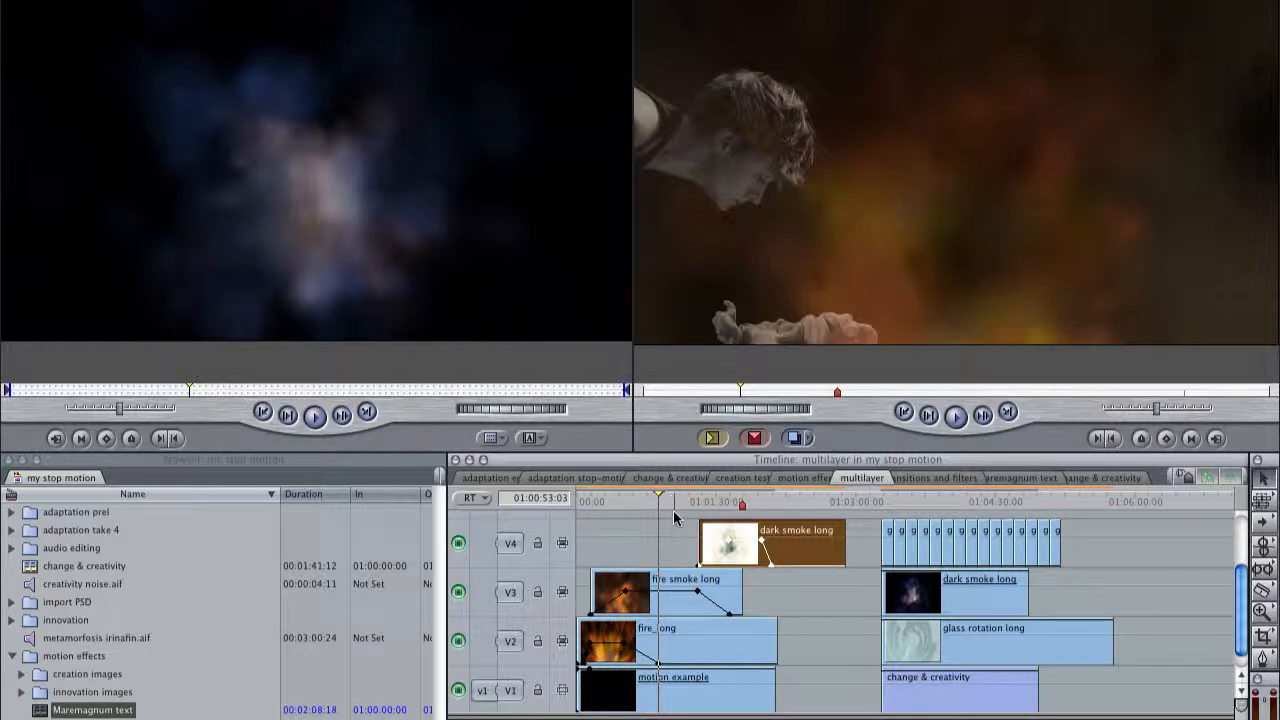
left_click(638, 501)
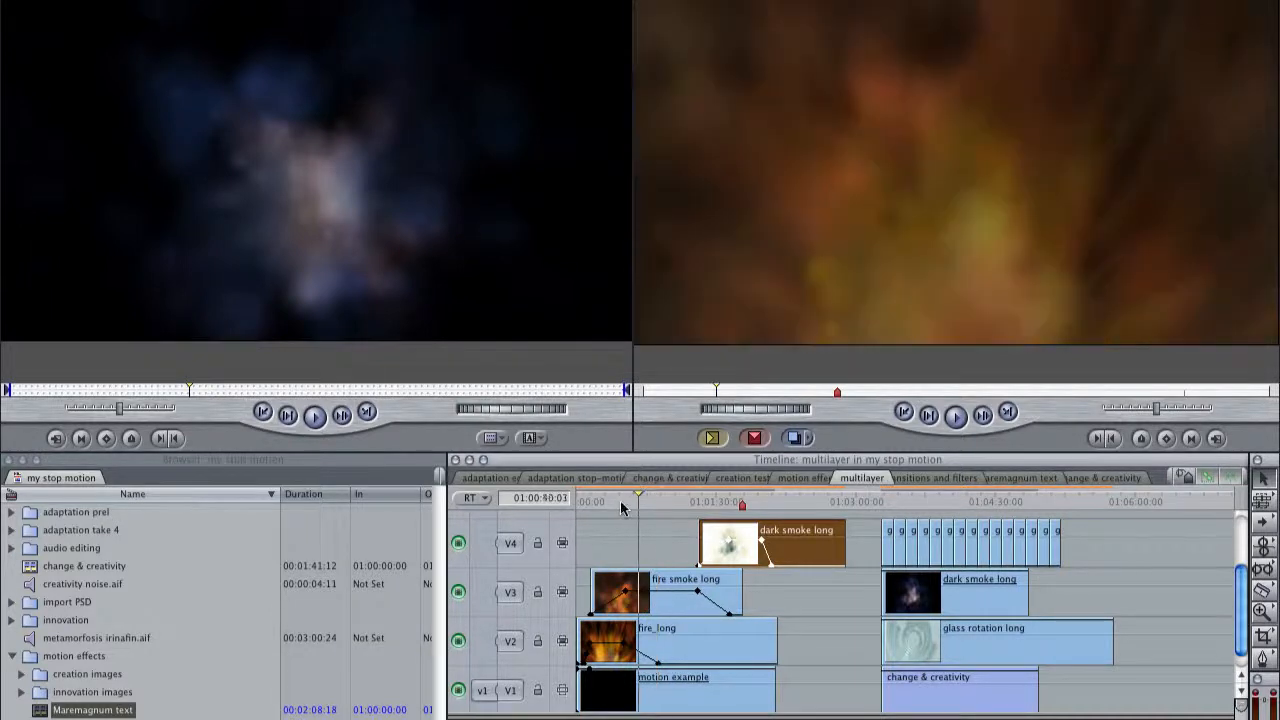
Step: Open the fire smoke long clip from V3 in the viewer and briefly play the blended sequence from 01:00:20:17
double_click(652, 601)
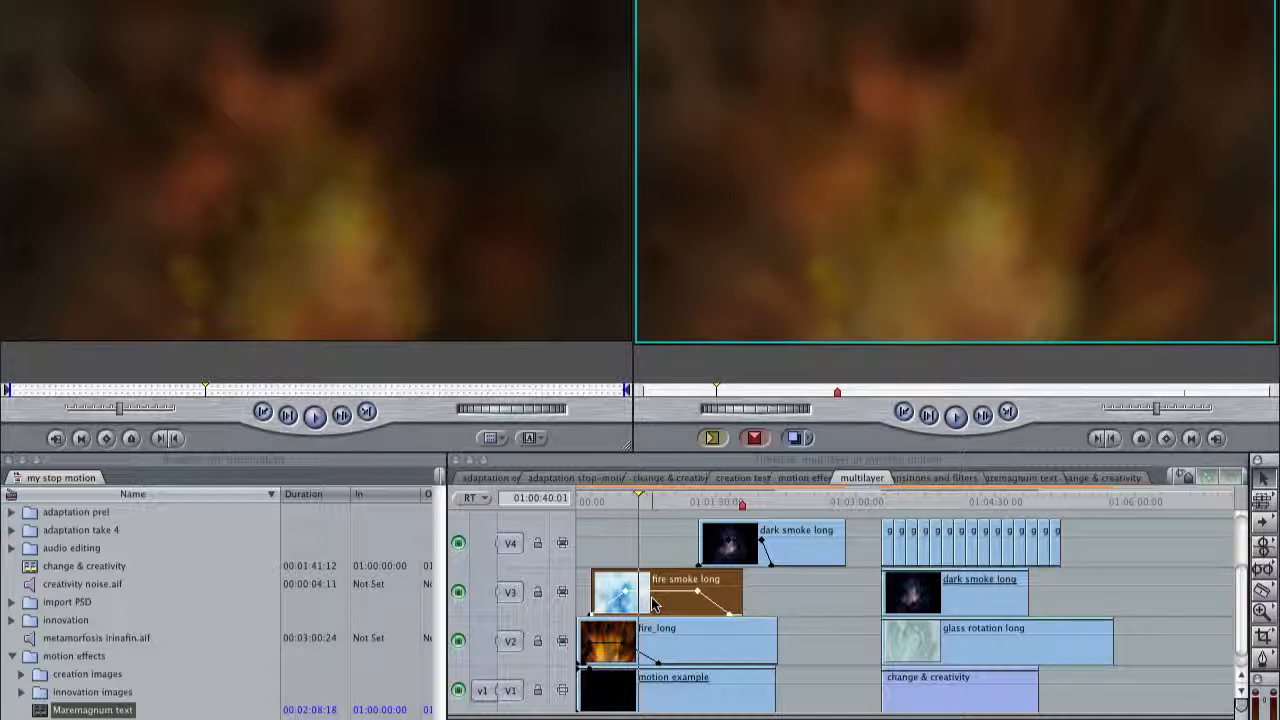
left_click(607, 500)
key("space")
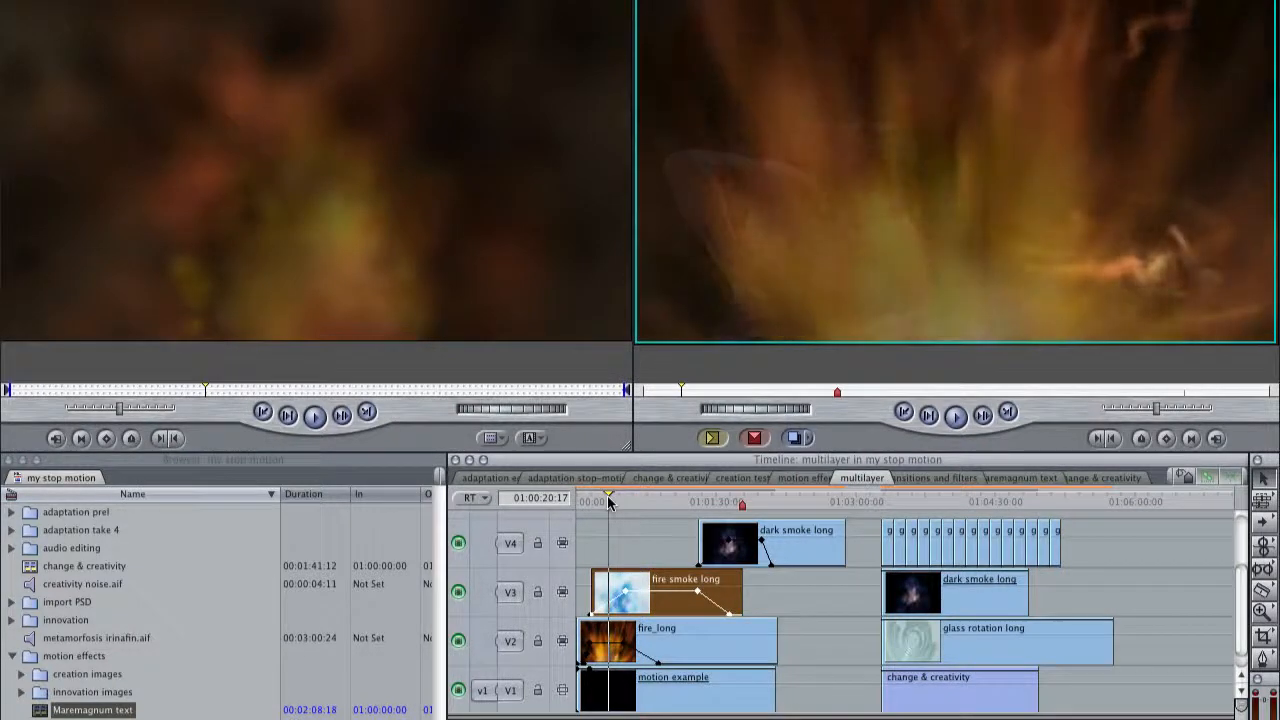
key("space")
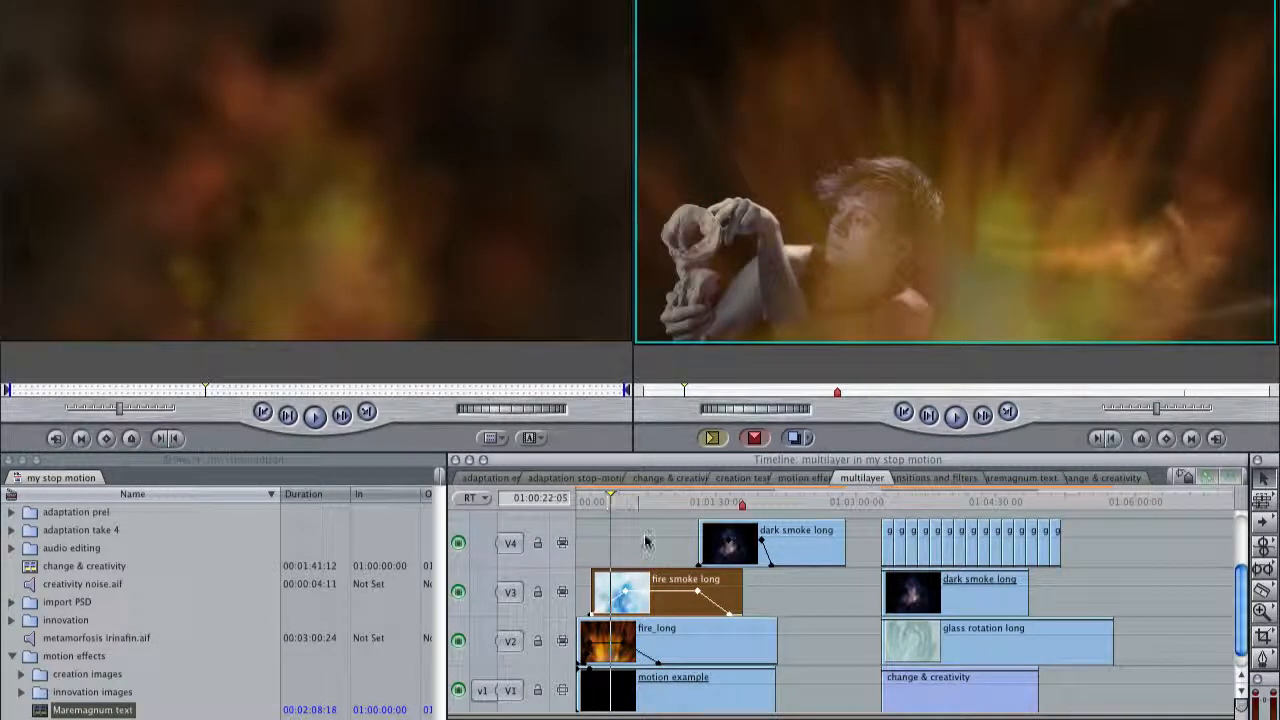
Step: Open the motion example clip from V1 and compare its original frames with the blended sequence up to 01:00:53:15
double_click(704, 700)
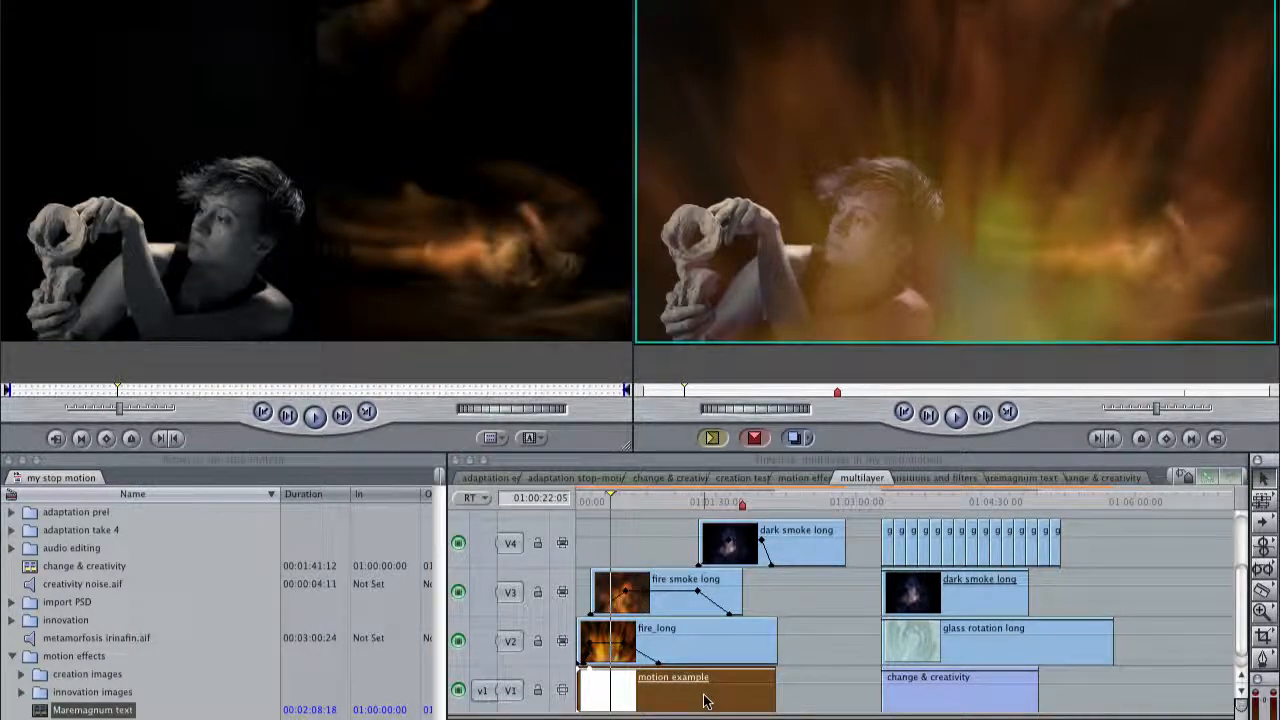
left_click_drag(201, 390, 285, 391)
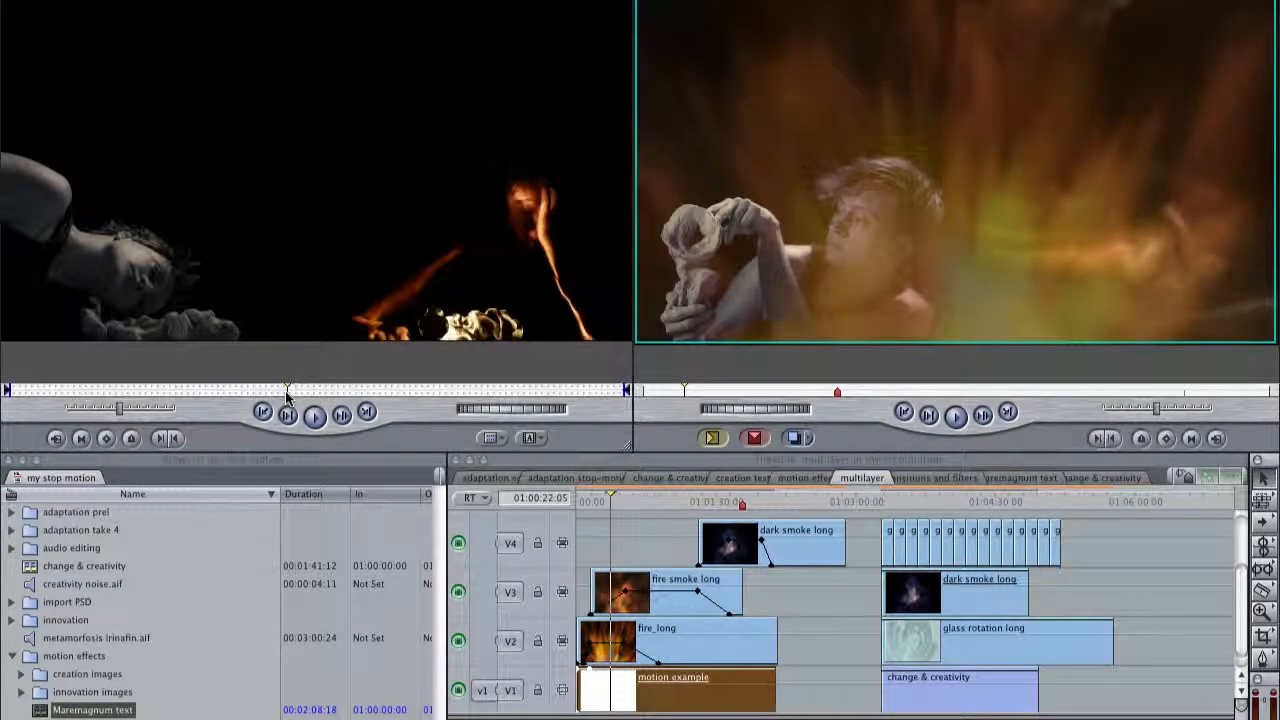
left_click_drag(636, 503, 659, 507)
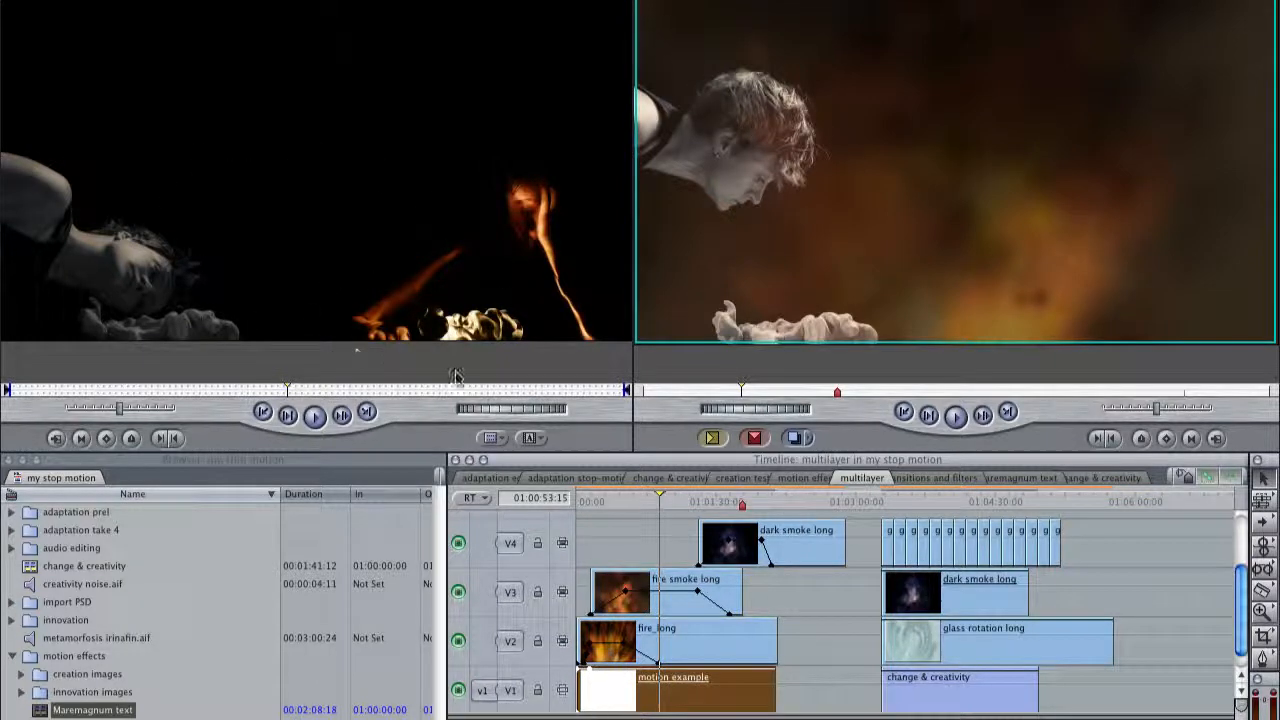
Step: At 01:03:33:02, open the nested change & creativity sequence to inspect its layers and return to the multilayer sequence
left_click(906, 500)
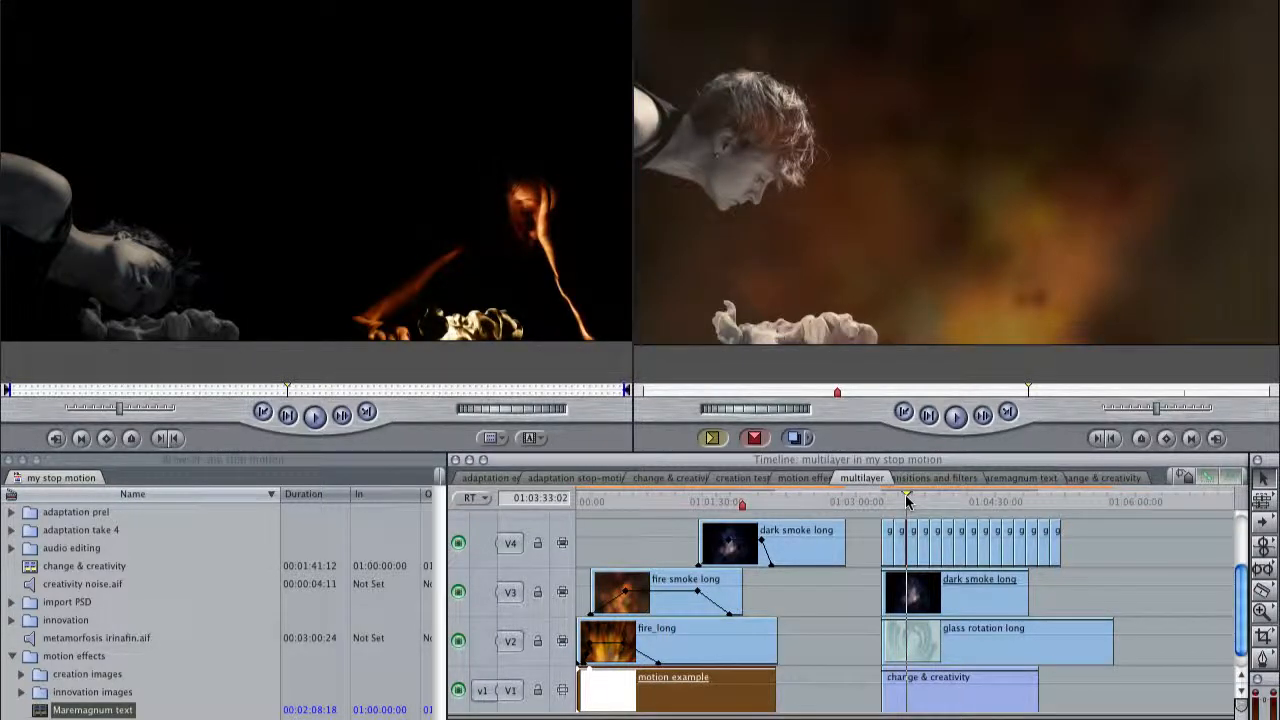
double_click(952, 694)
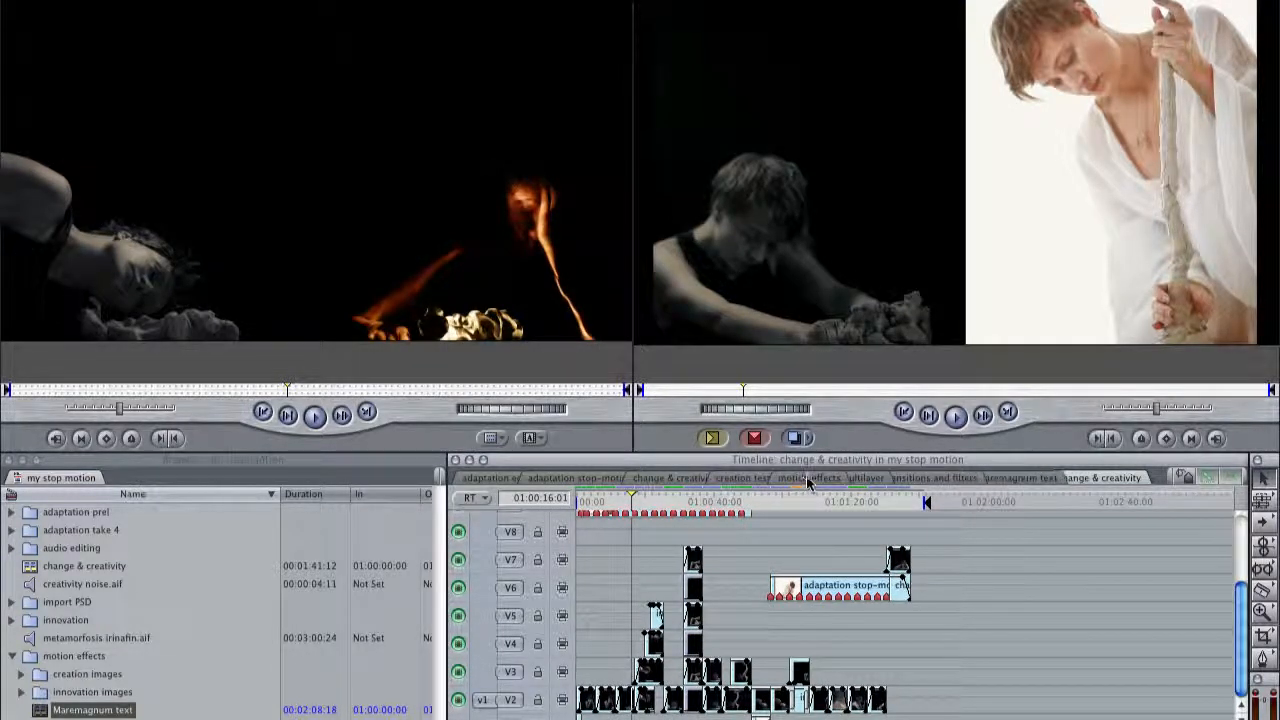
left_click(880, 480)
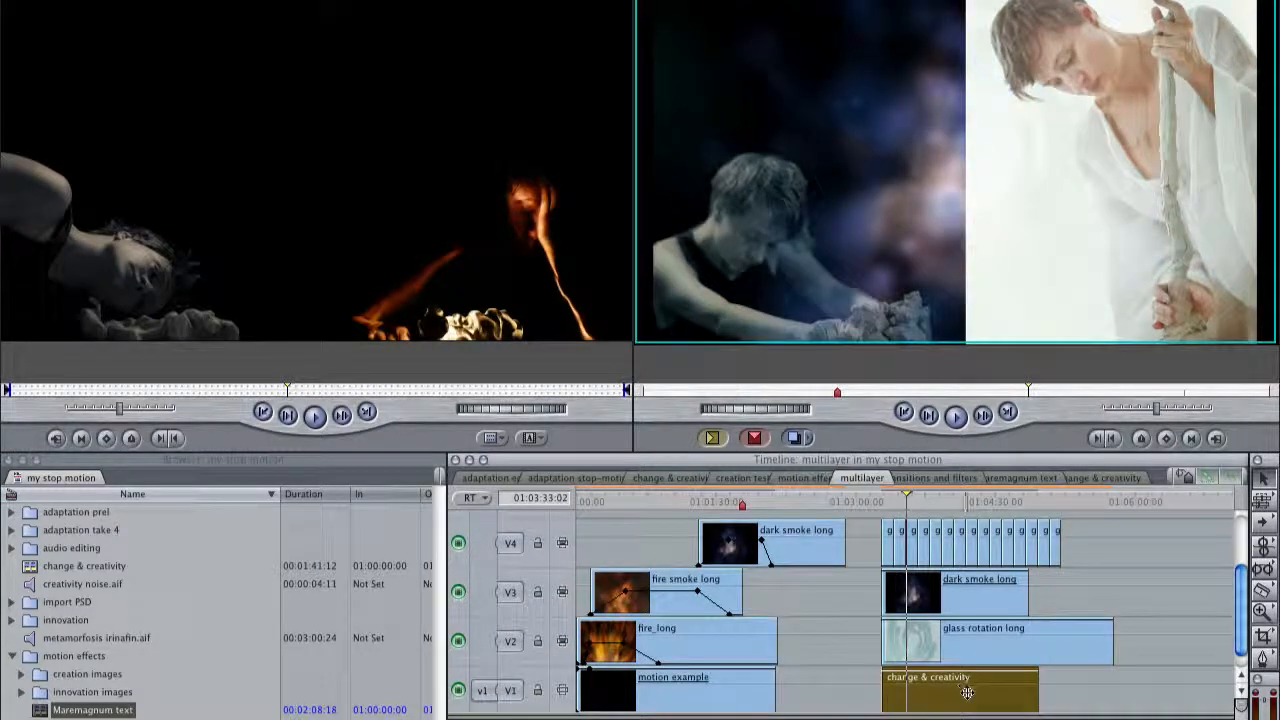
Step: Try the glass rotation long clip on V2 at minimum opacity to expose the base images, and open the clip
left_click_drag(978, 619, 980, 665)
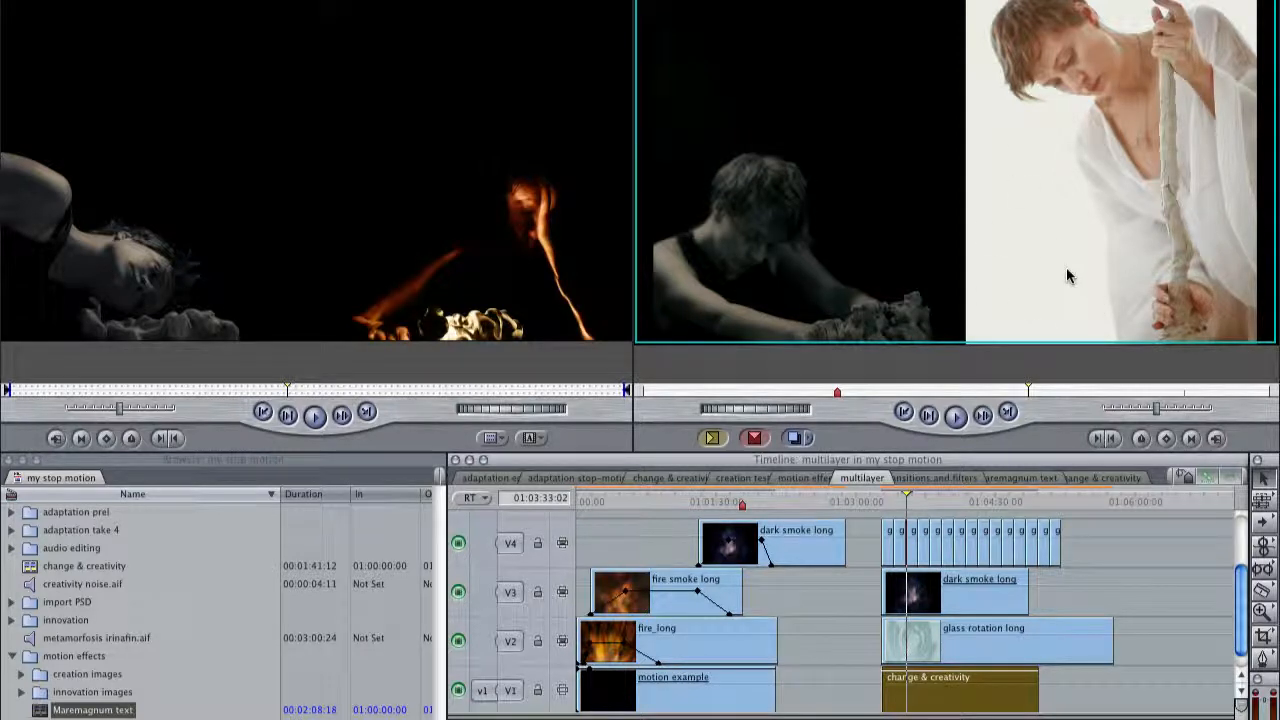
left_click(966, 653)
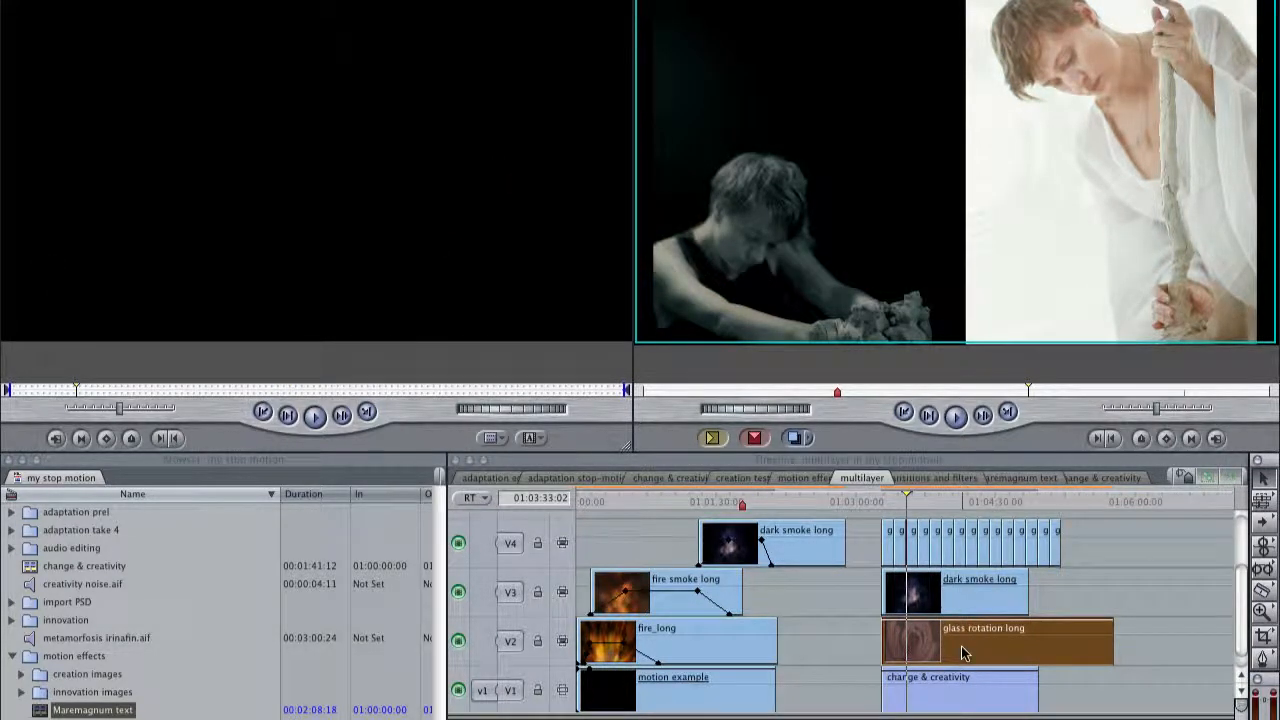
Step: At 01:04:03:11, set the composite mode of the glass rotation long clip on V2 to Normal
left_click(952, 495)
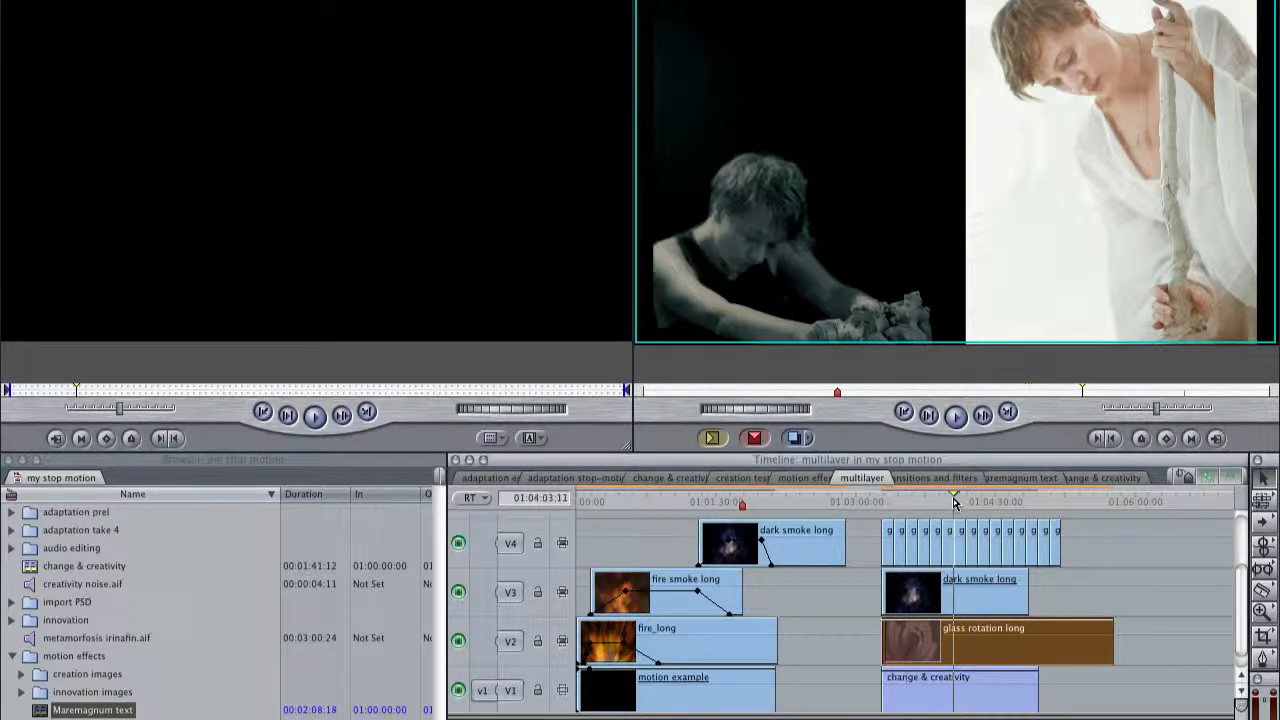
right_click(983, 651)
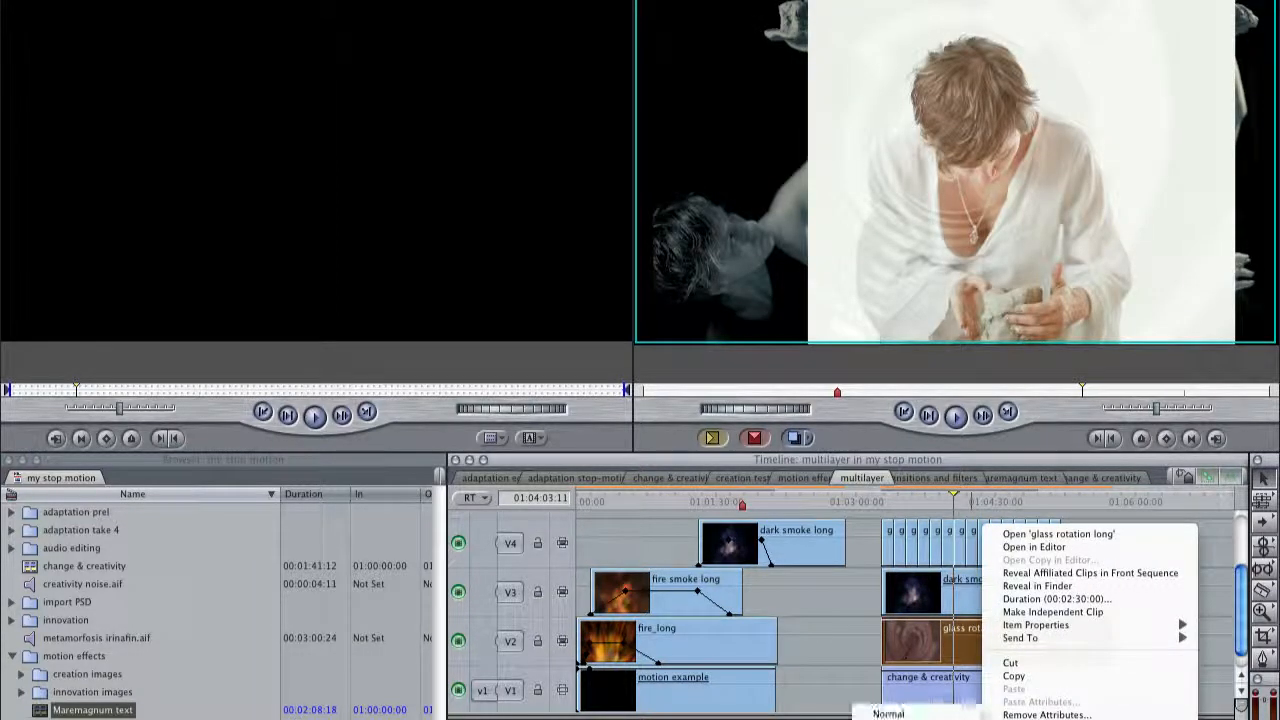
left_click(874, 713)
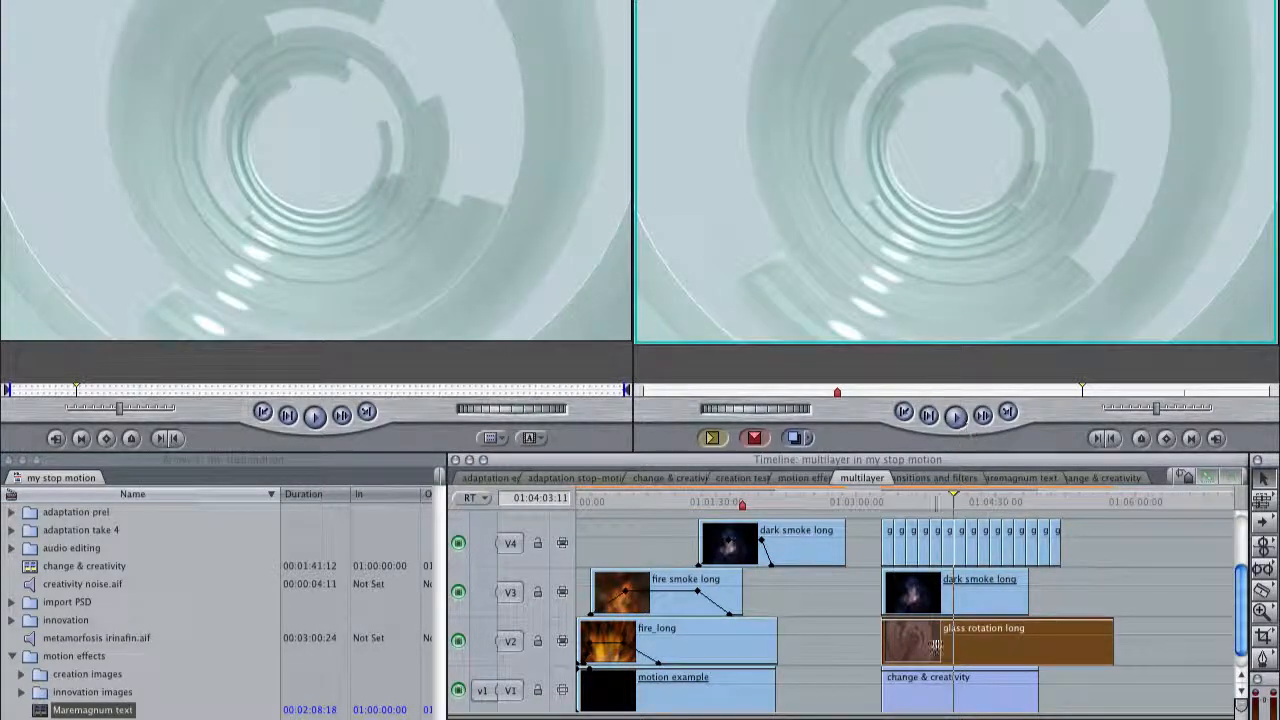
Step: Examine how the glass rotation long clip covers the base images in Normal mode between 01:03:44:02 and 01:04:18:20, returning to 01:04:03:09
left_click(956, 417)
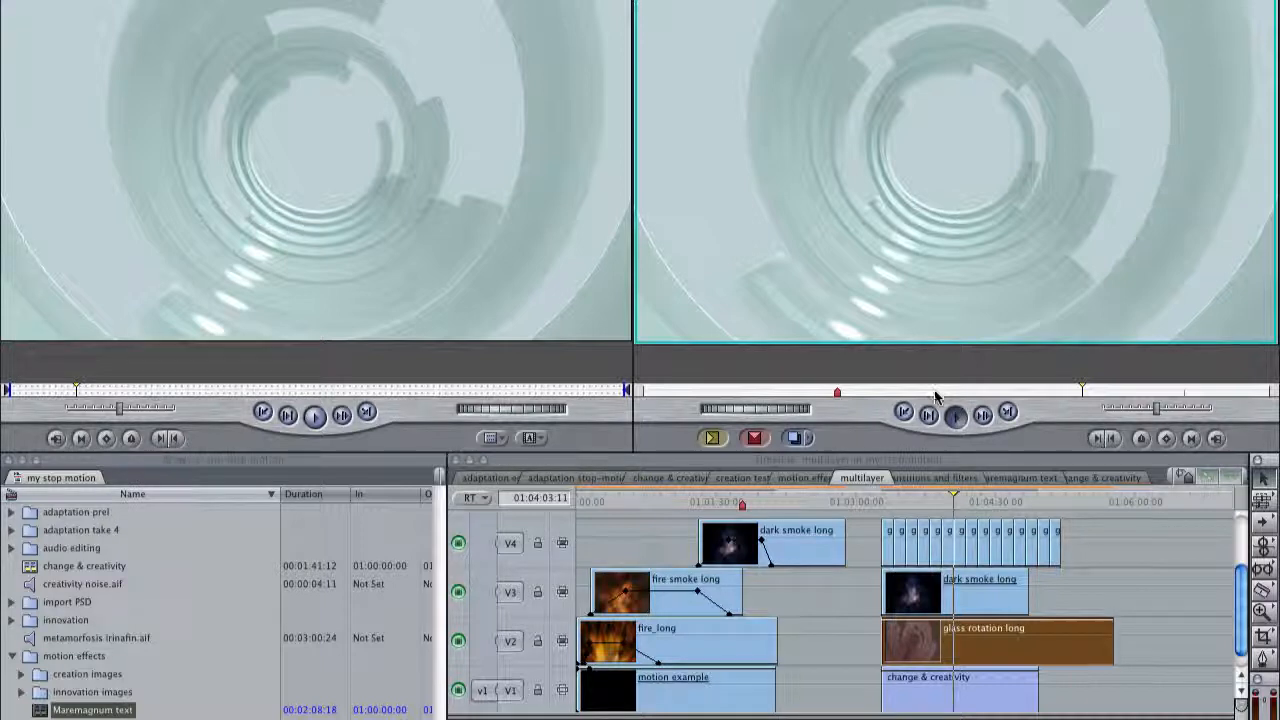
left_click(920, 391)
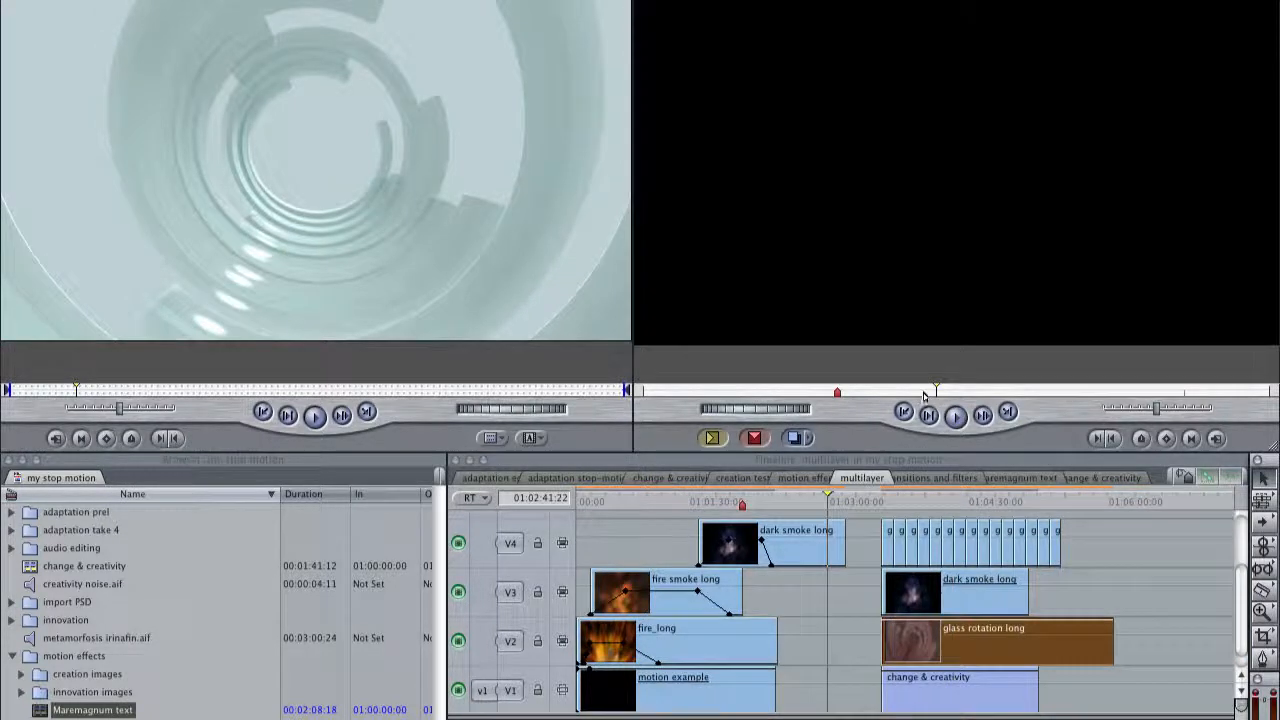
left_click(922, 500)
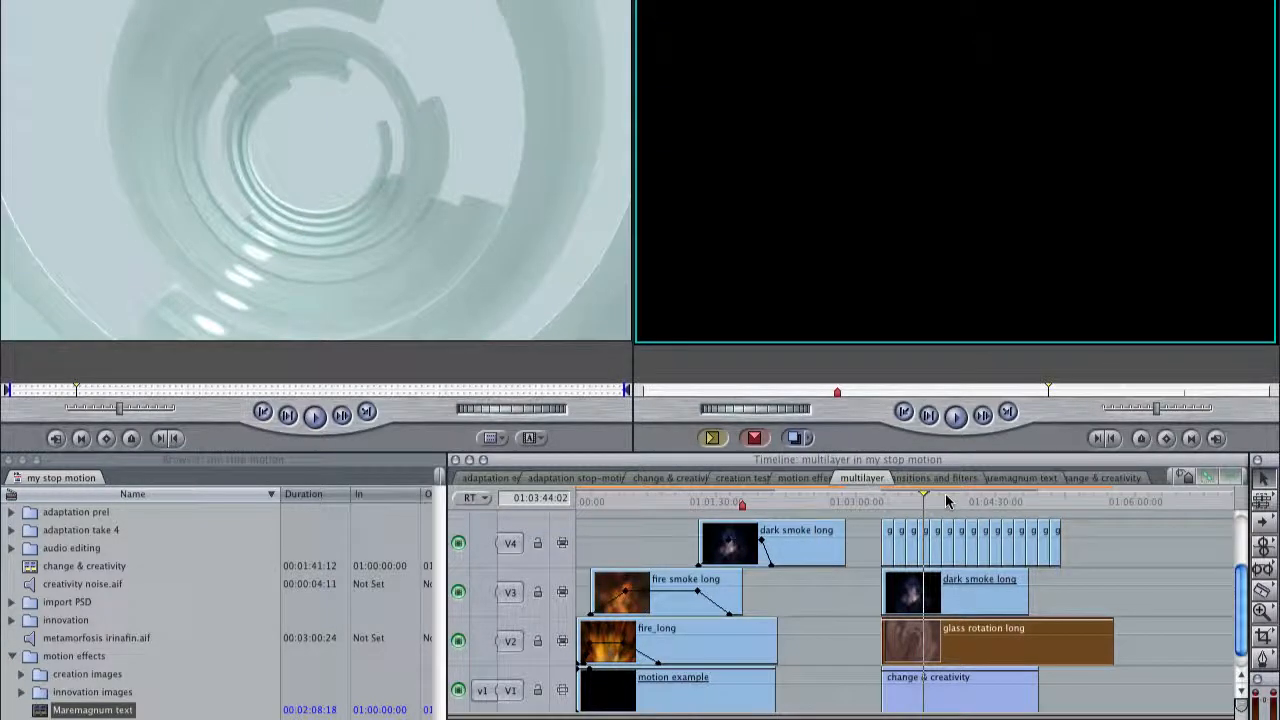
left_click(948, 500)
left_click(951, 498)
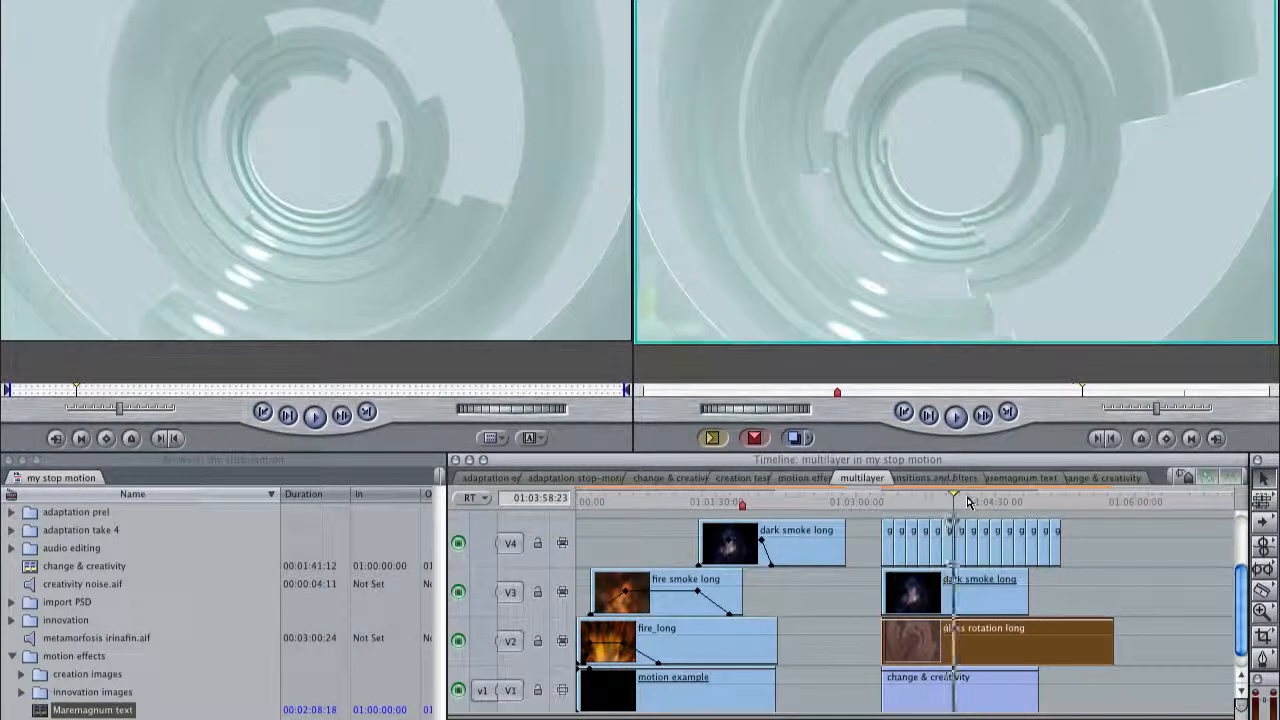
left_click(977, 499)
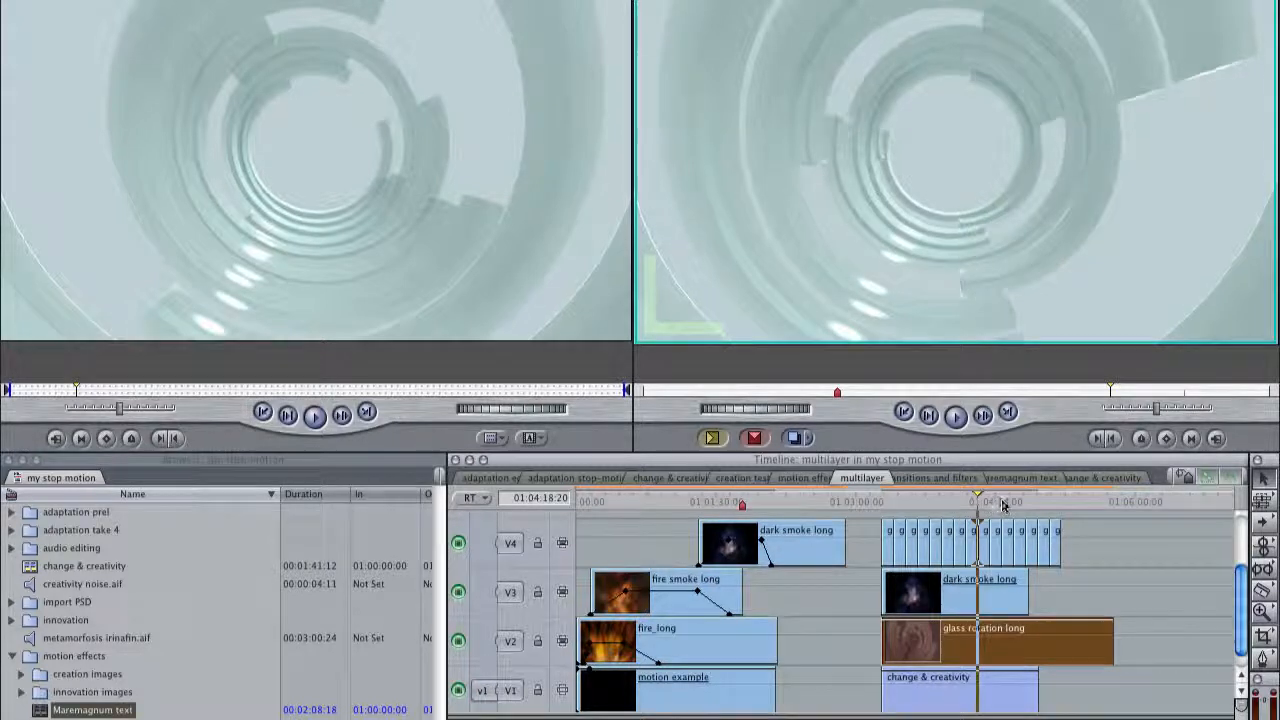
left_click(1000, 500)
left_click(1013, 500)
left_click_drag(1009, 503, 951, 507)
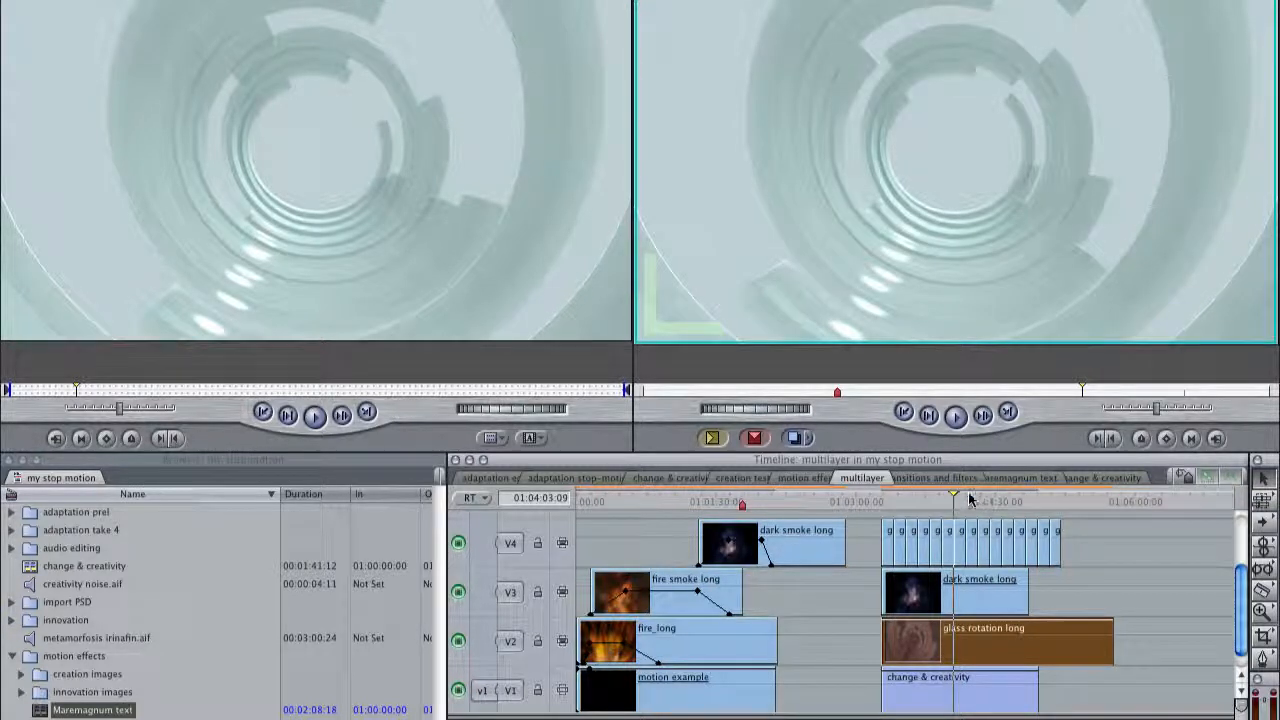
Step: Switch the glass rotation long clip on V2 to a composite mode other than Normal and preview the blend up to 01:04:06:00
right_click(980, 660)
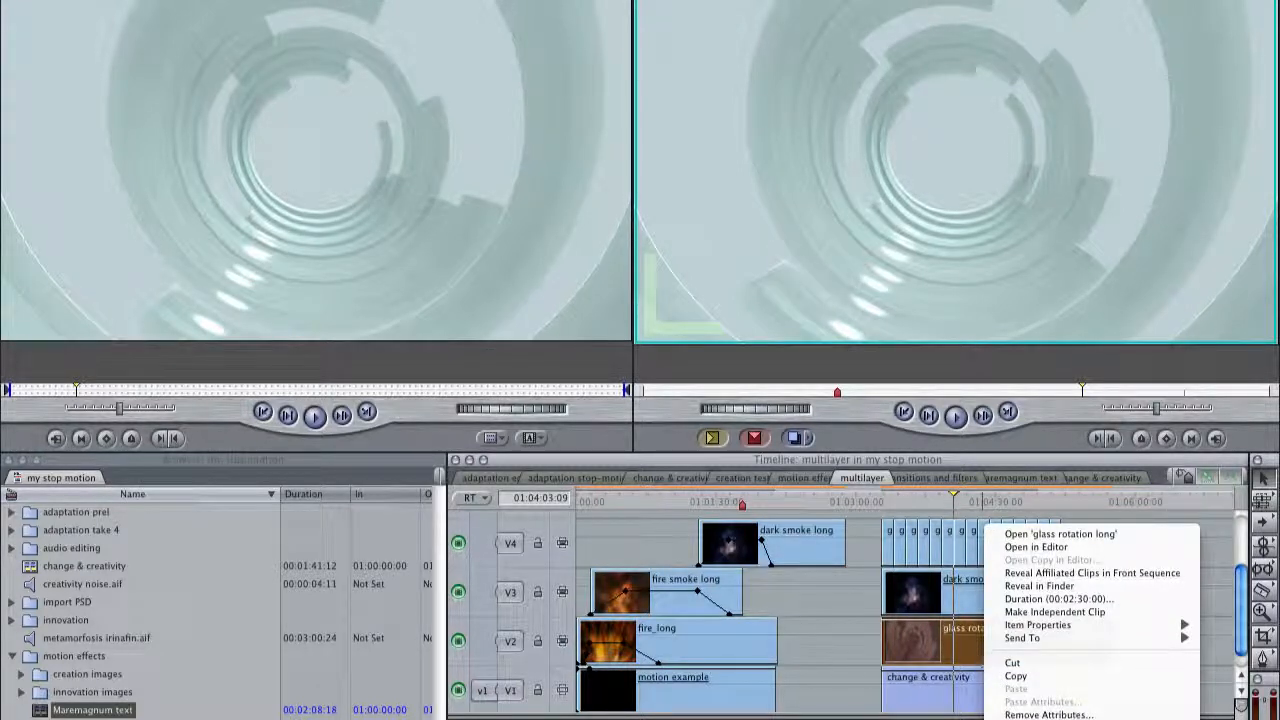
mouse_move(1040, 719)
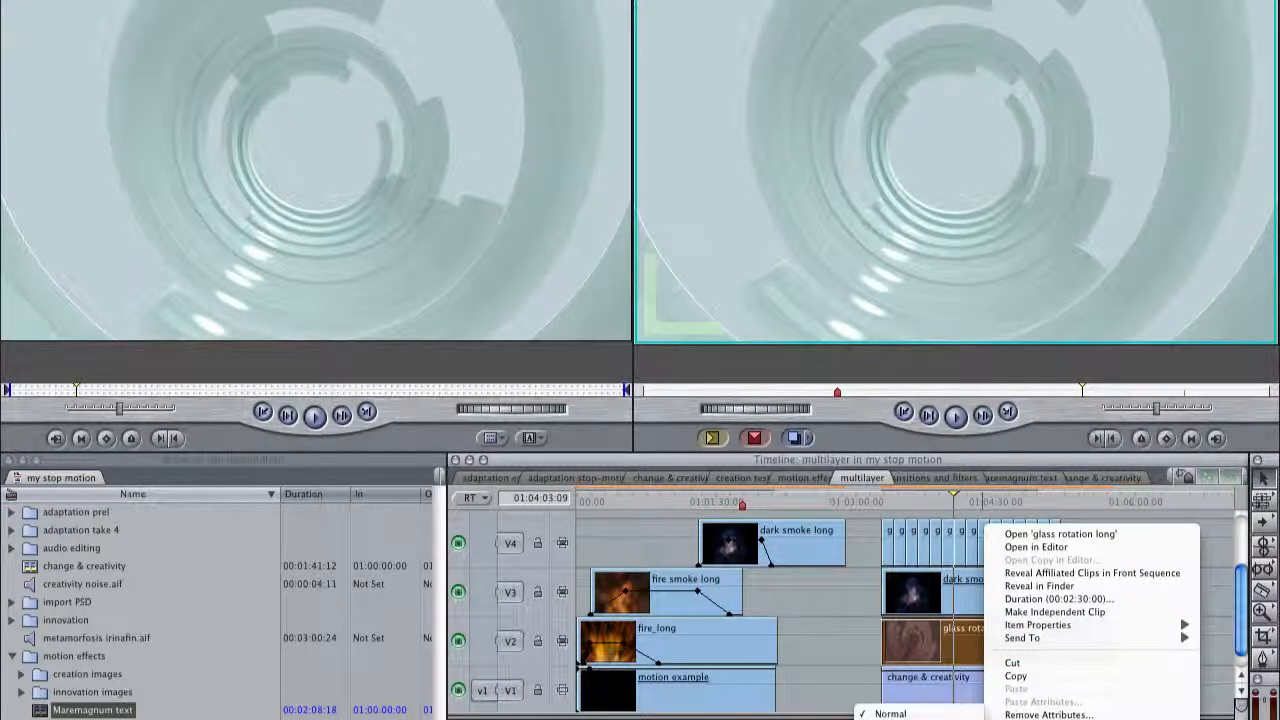
left_click(900, 719)
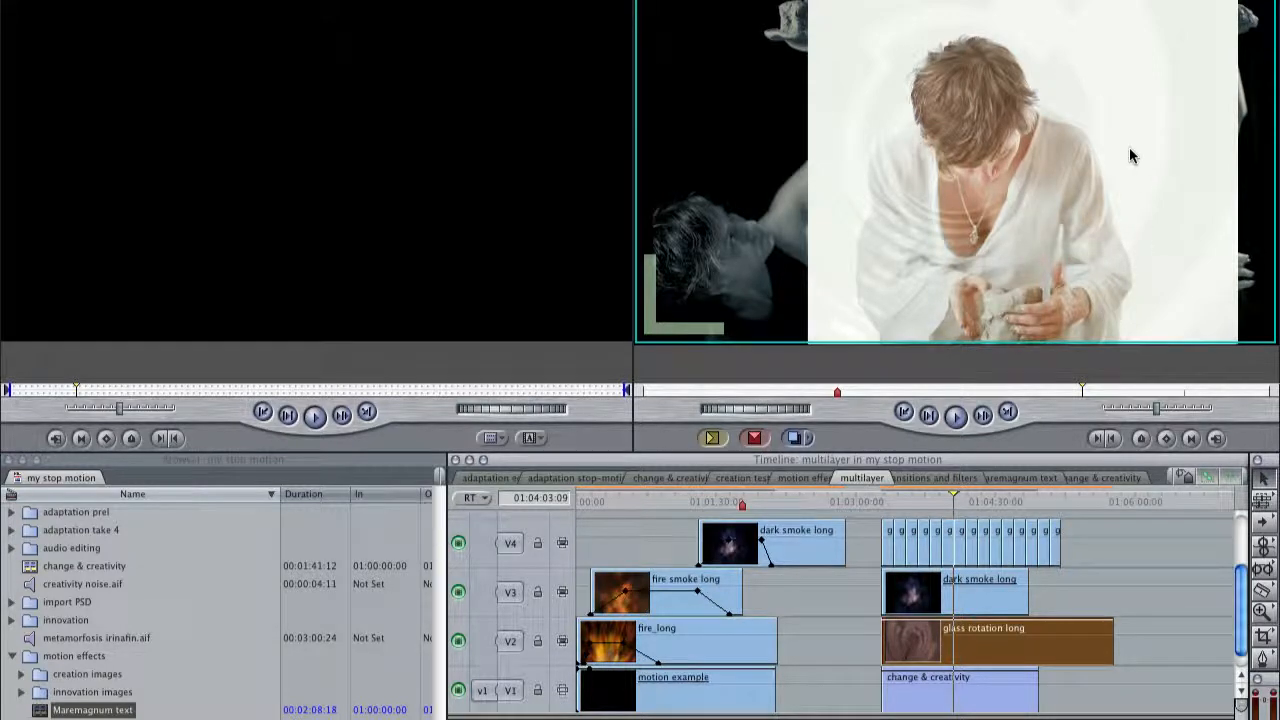
left_click(925, 501)
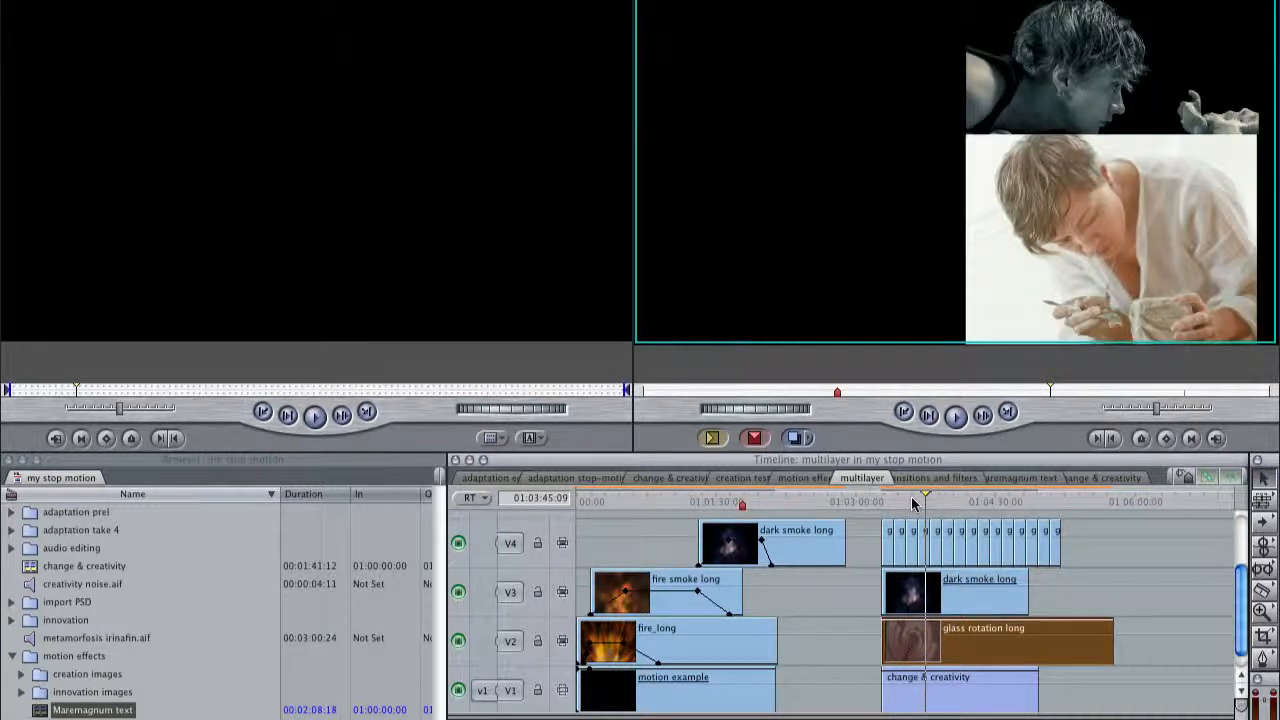
left_click(947, 501)
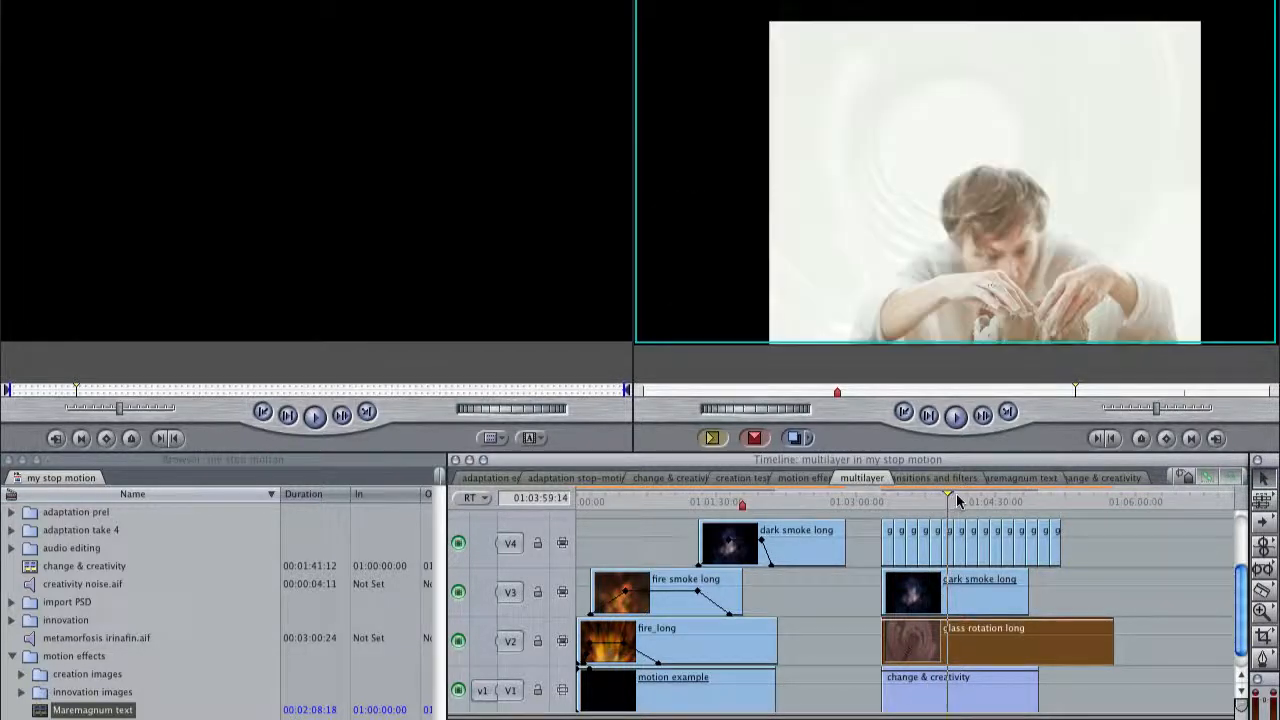
left_click(958, 501)
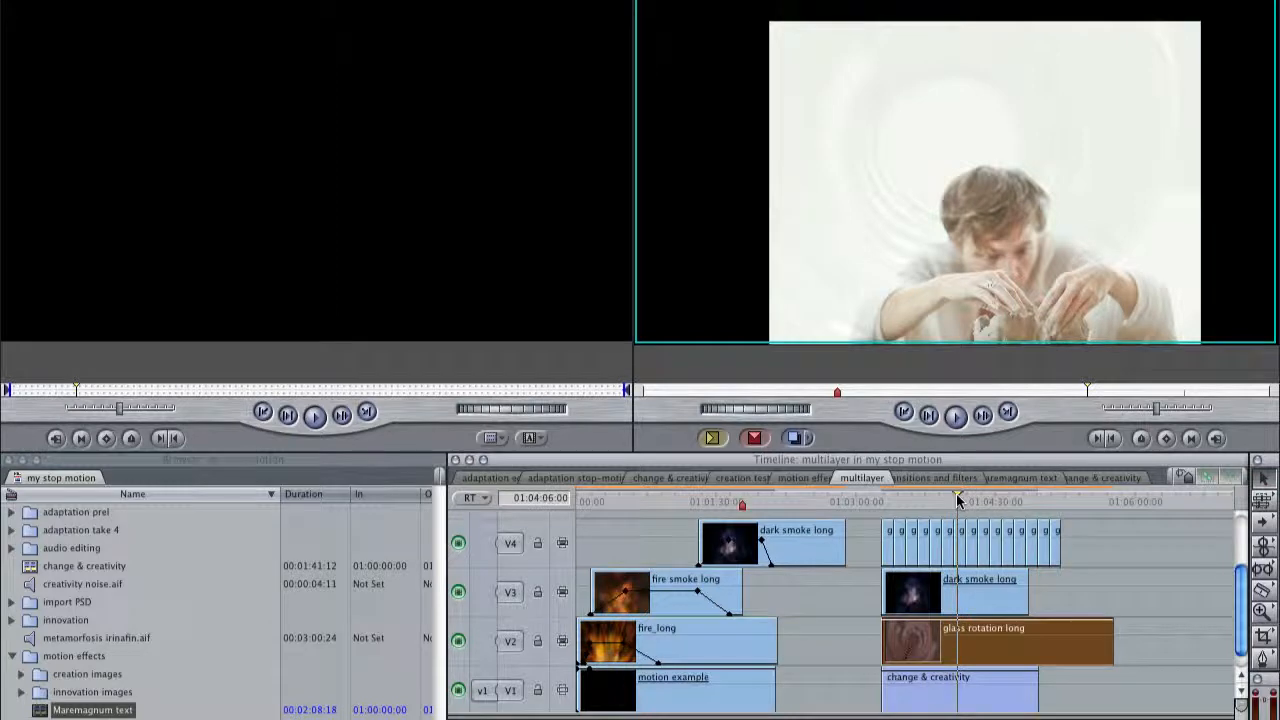
Step: Examine how the glass rotation long clip blends with the base images up to 01:04:33:03, returning to 01:03:48:15
left_click(978, 501)
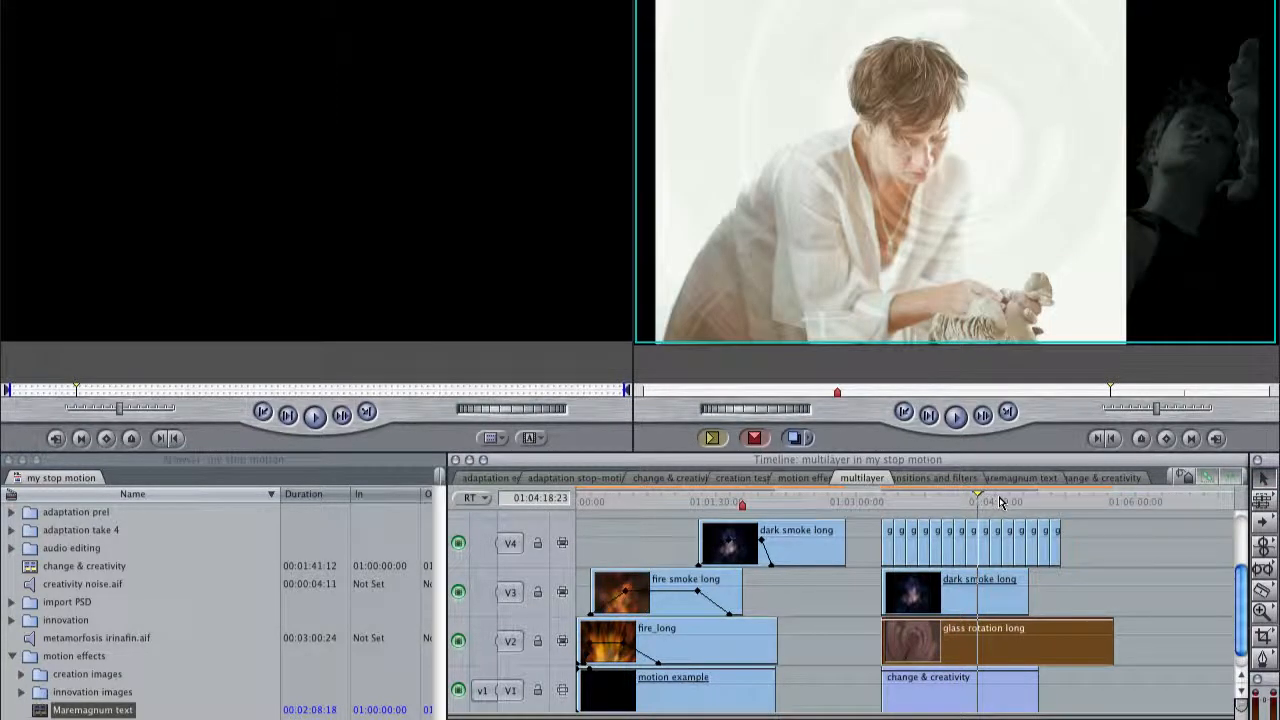
left_click(999, 501)
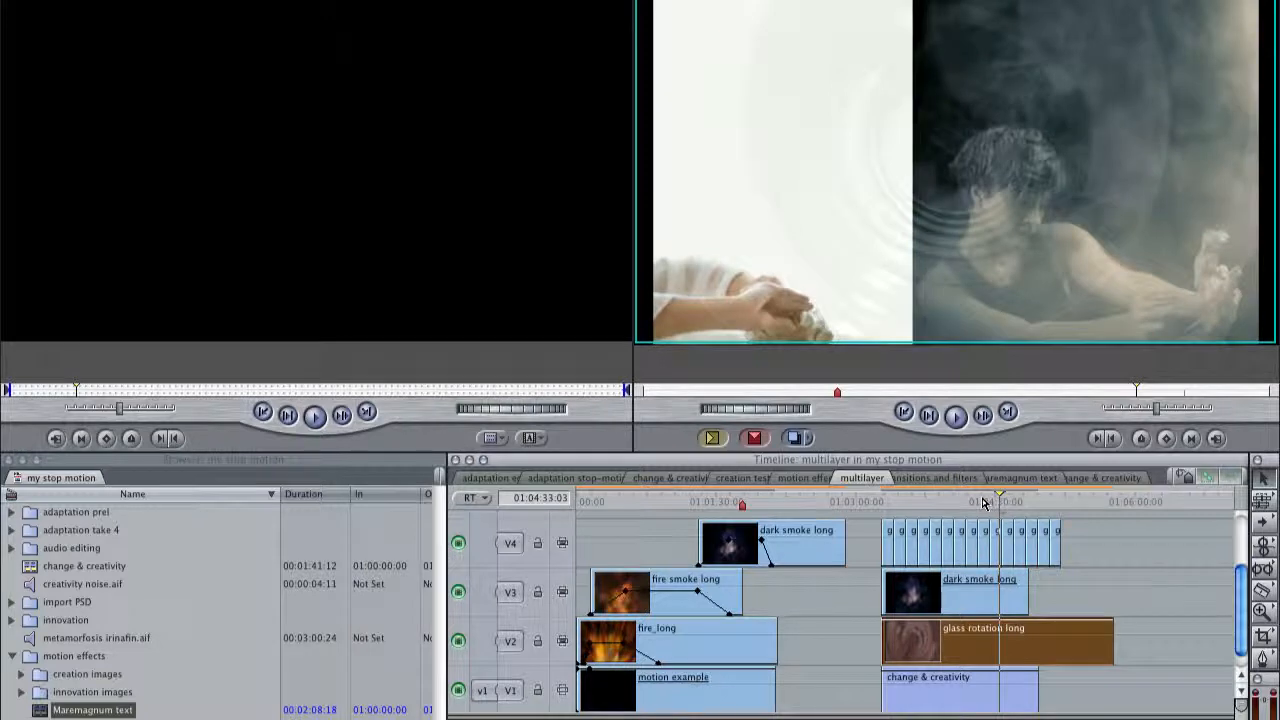
left_click(983, 501)
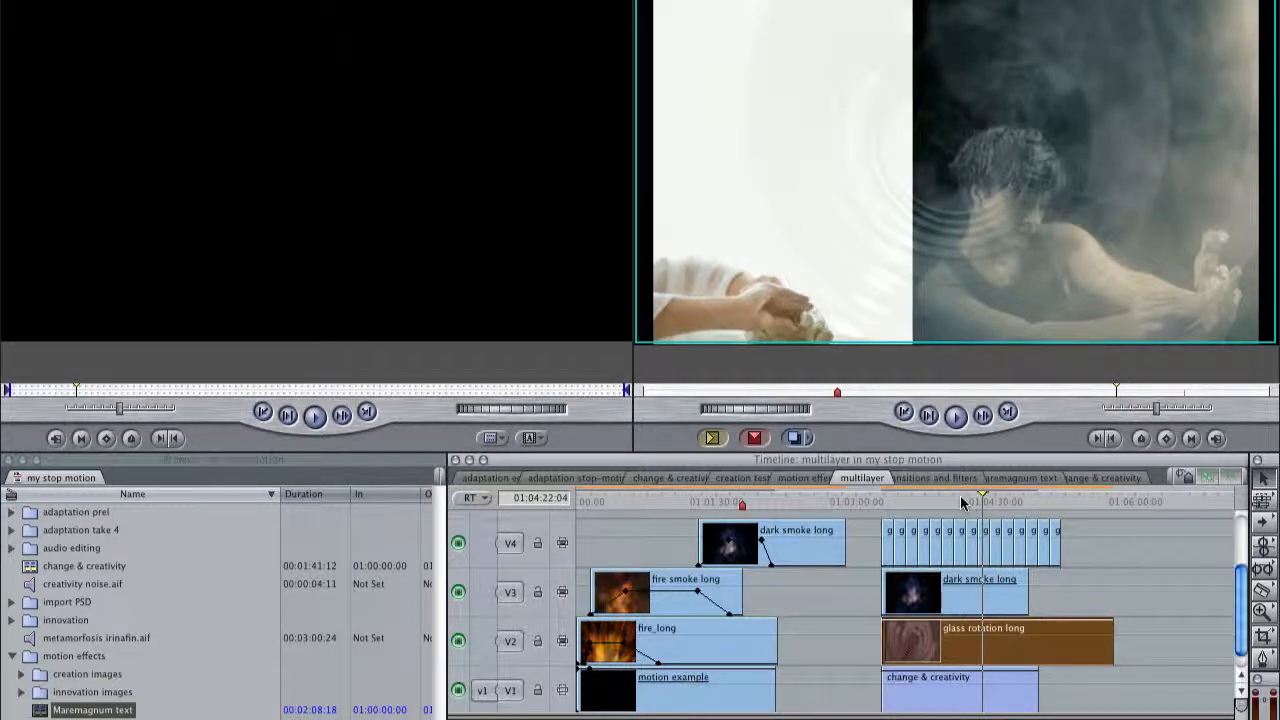
left_click(961, 501)
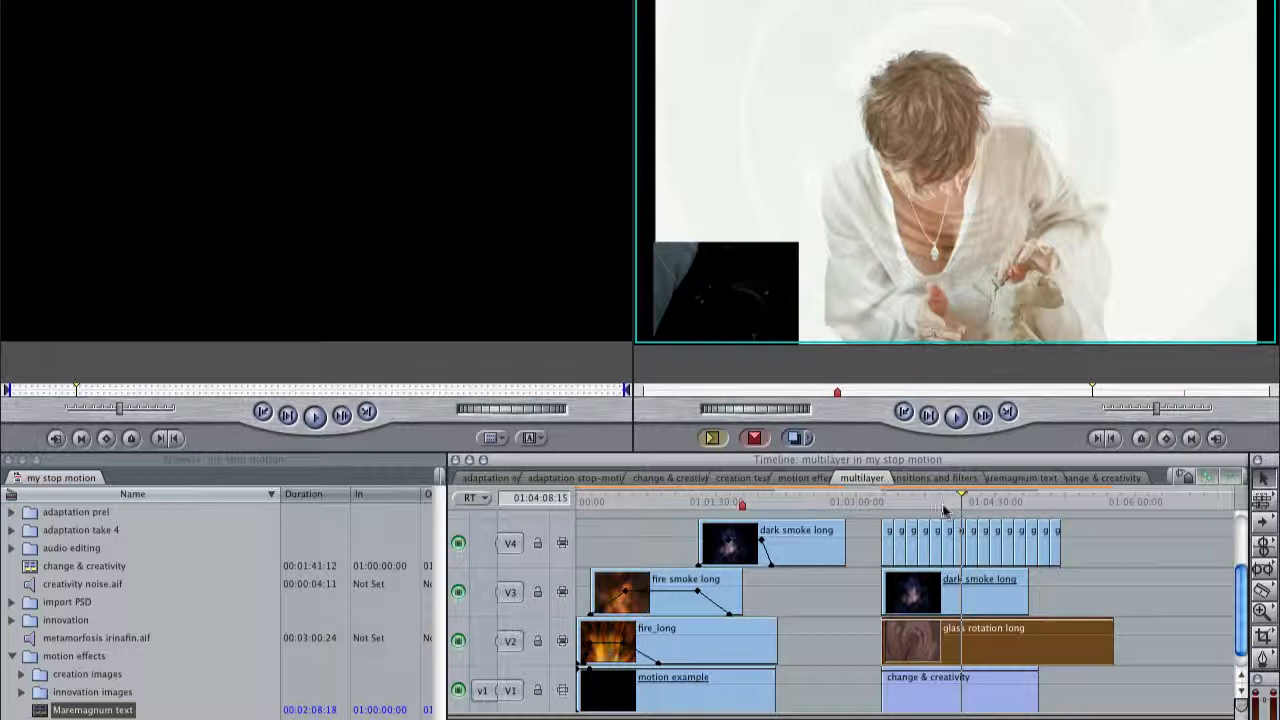
left_click(930, 501)
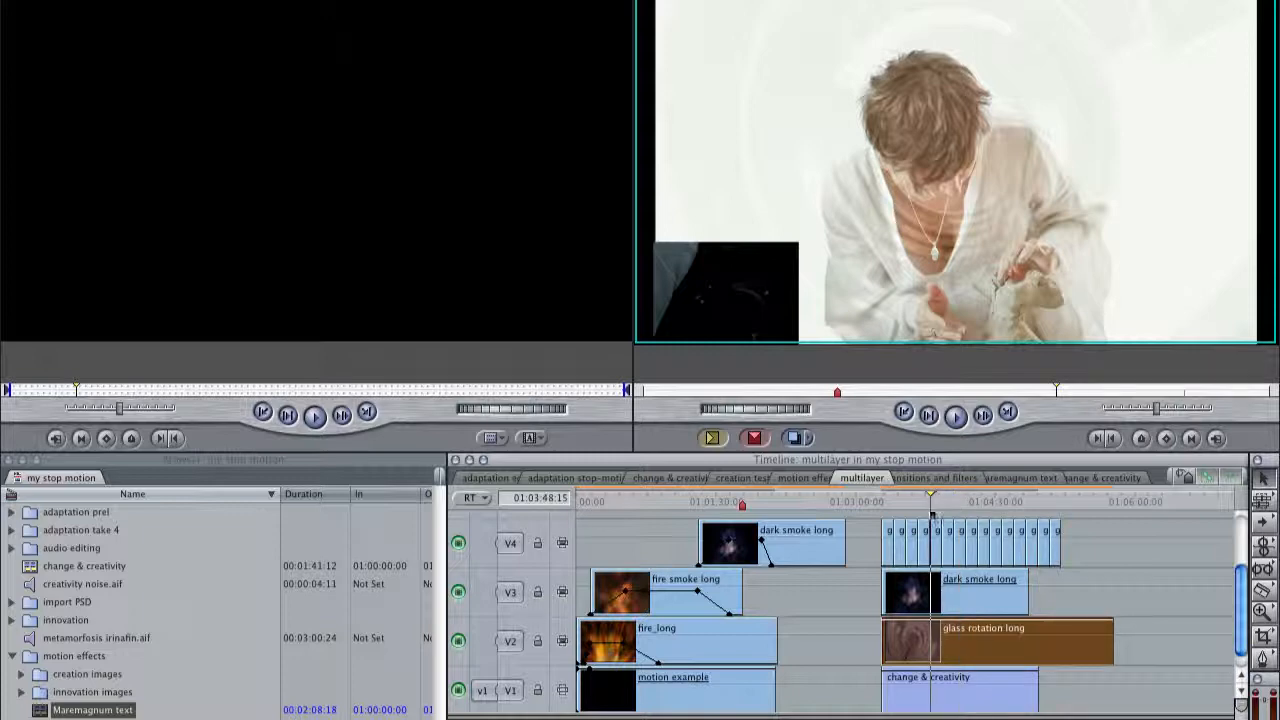
Step: At 01:03:48:15, check the composite mode of the dark smoke long clip on V3 and adjust its opacity to a faint overlay
left_click(966, 608)
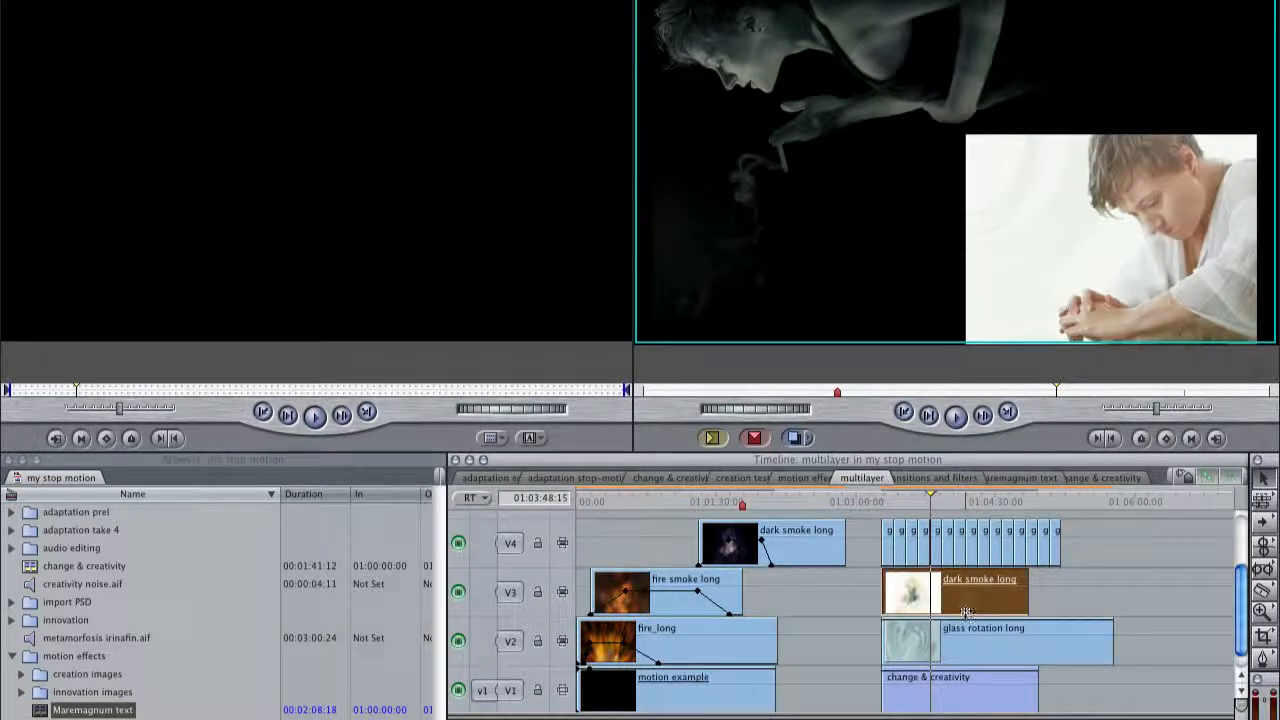
left_click_drag(964, 588, 964, 571)
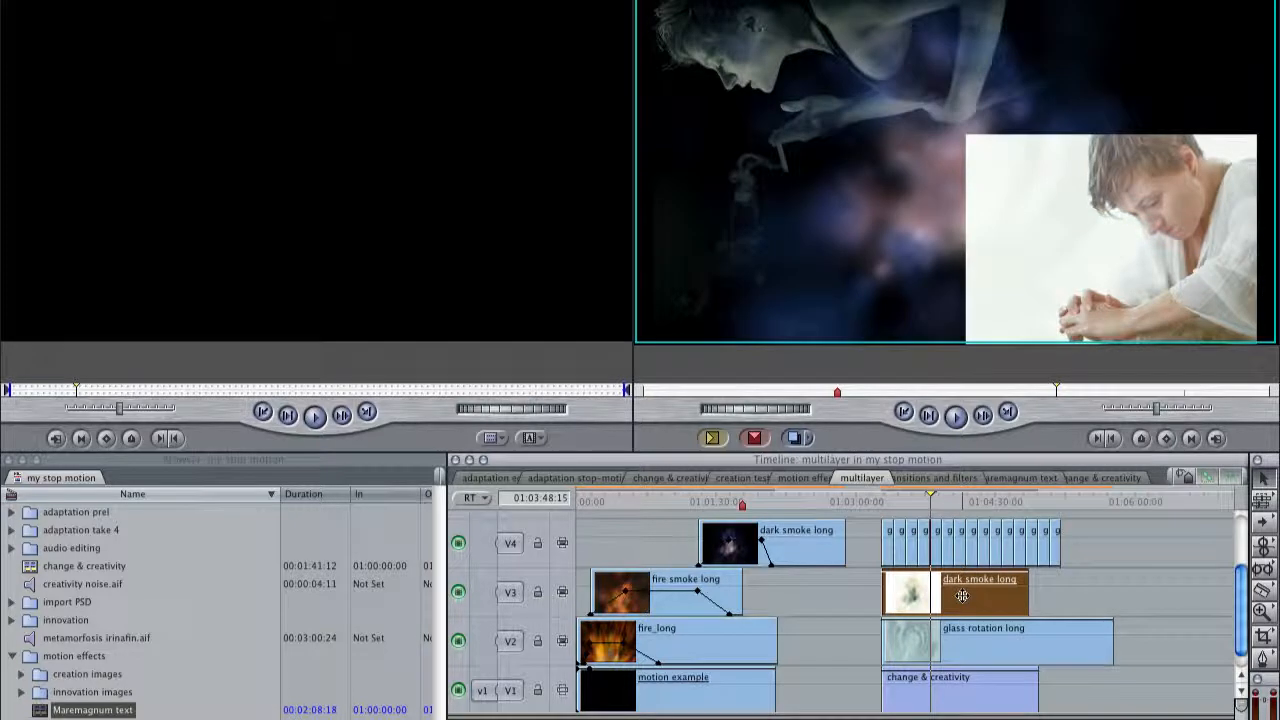
right_click(961, 596)
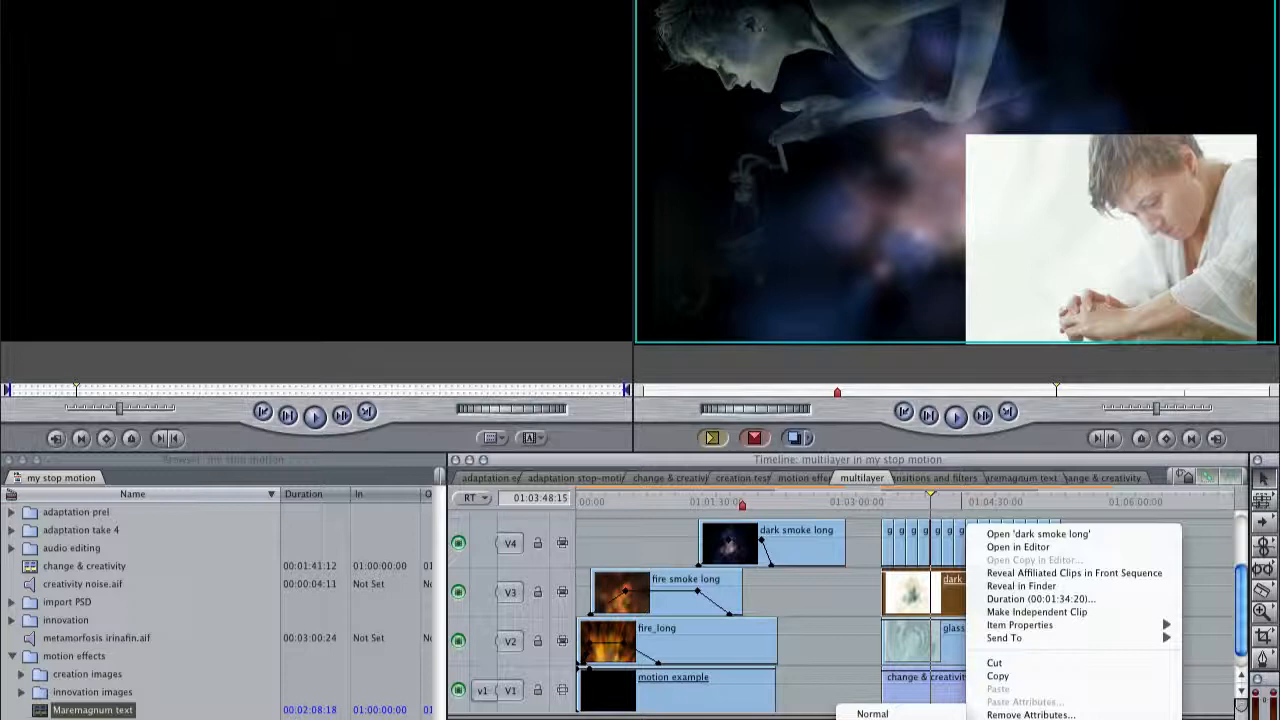
key("Escape")
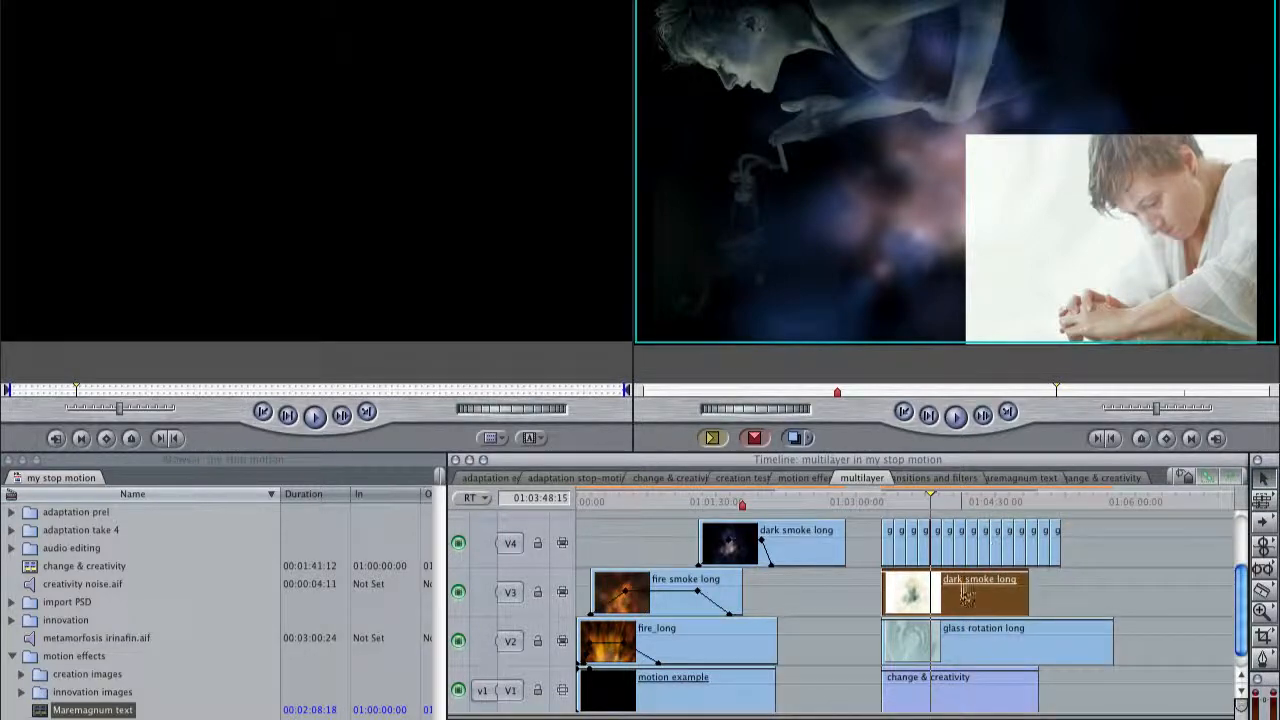
left_click_drag(962, 576, 965, 594)
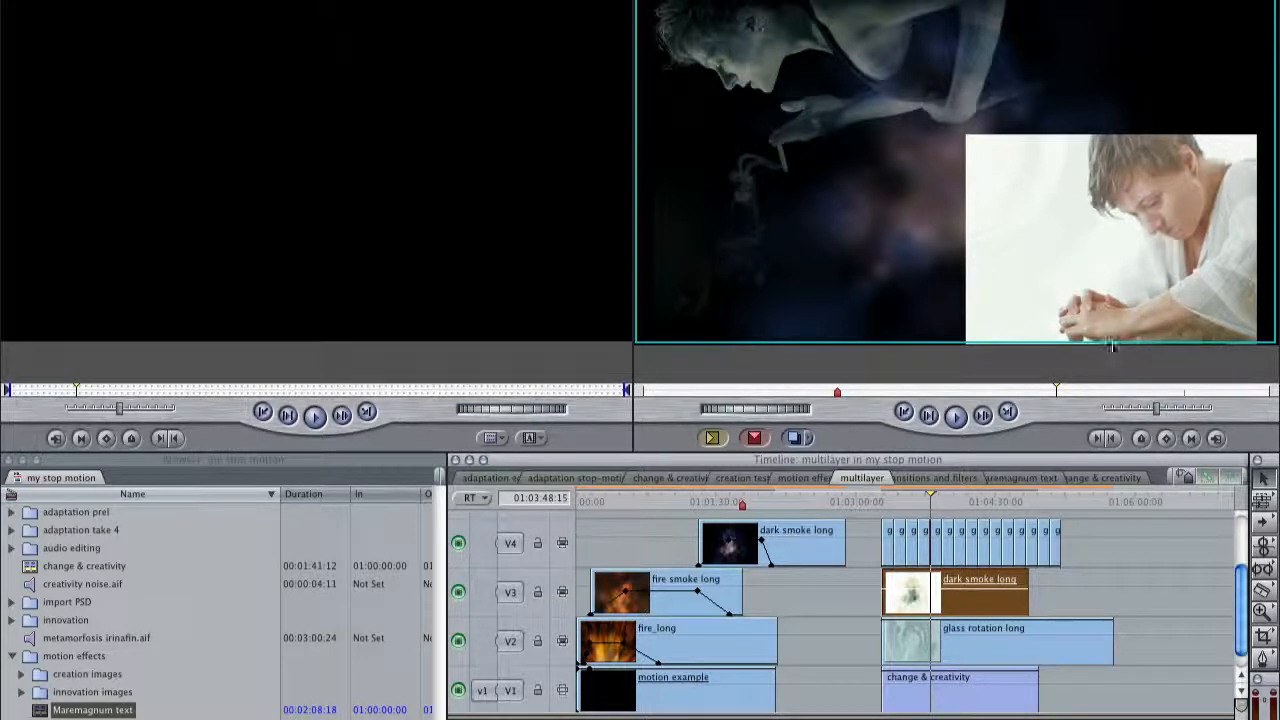
Step: Examine how the dark smoke long clip blends over the layers below between 01:03:24:19 and 01:04:39:15, returning to 01:03:38:22
left_click(912, 499)
left_click(893, 500)
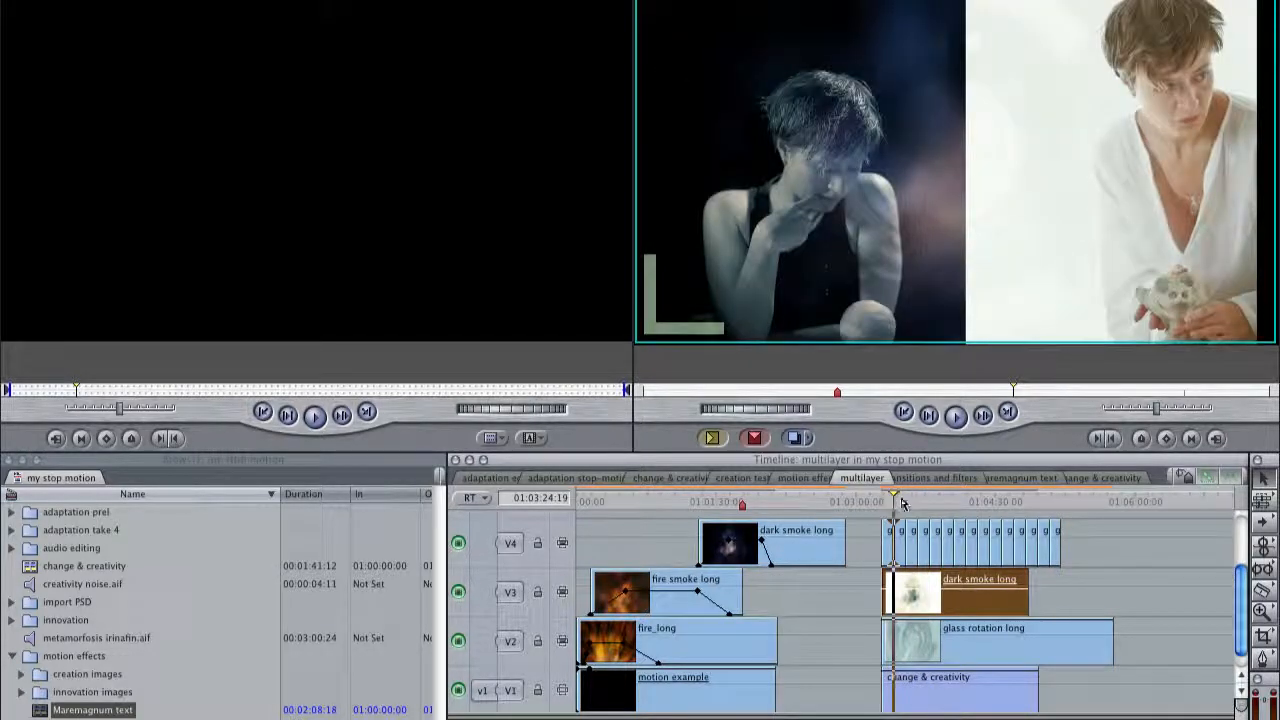
left_click(905, 500)
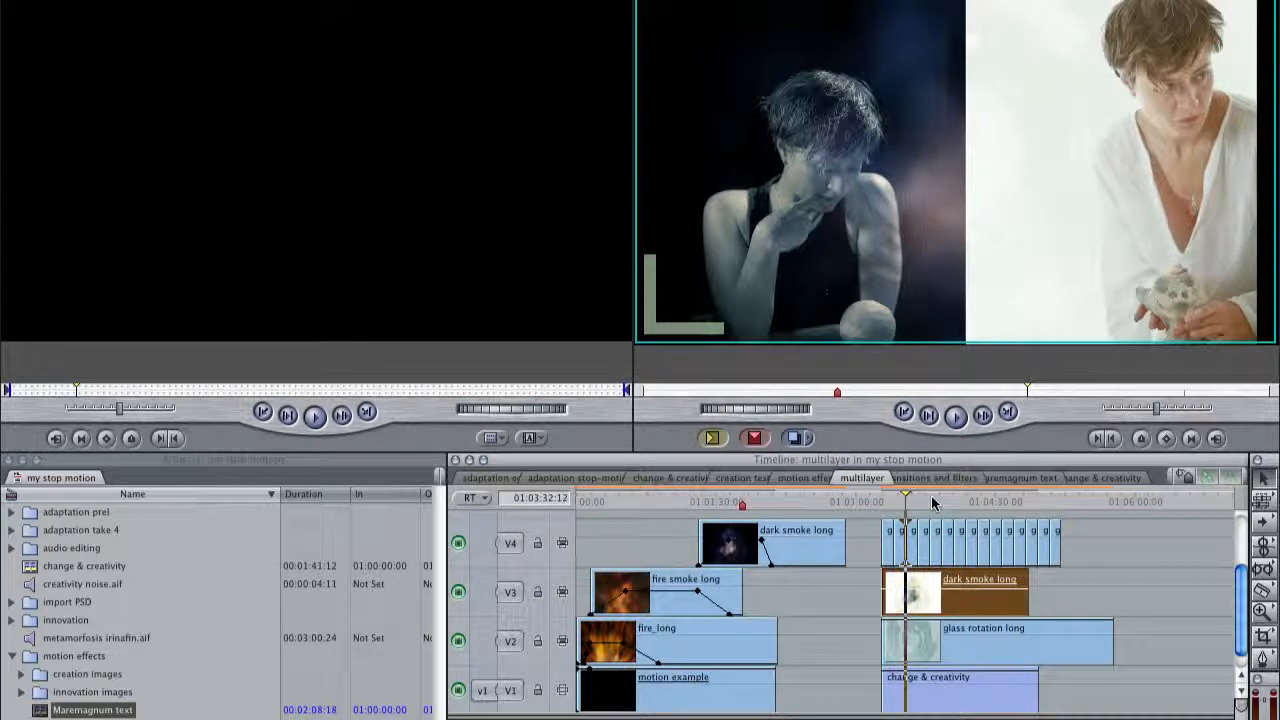
left_click(930, 500)
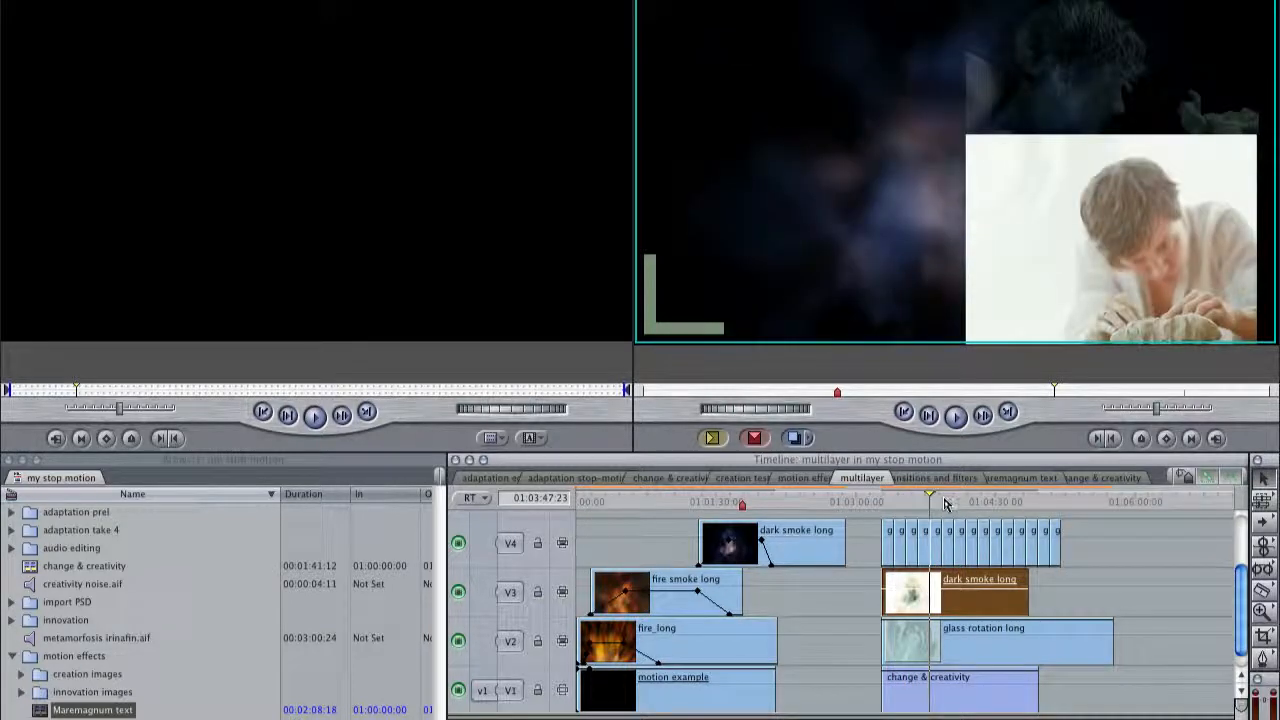
left_click(944, 500)
left_click(966, 503)
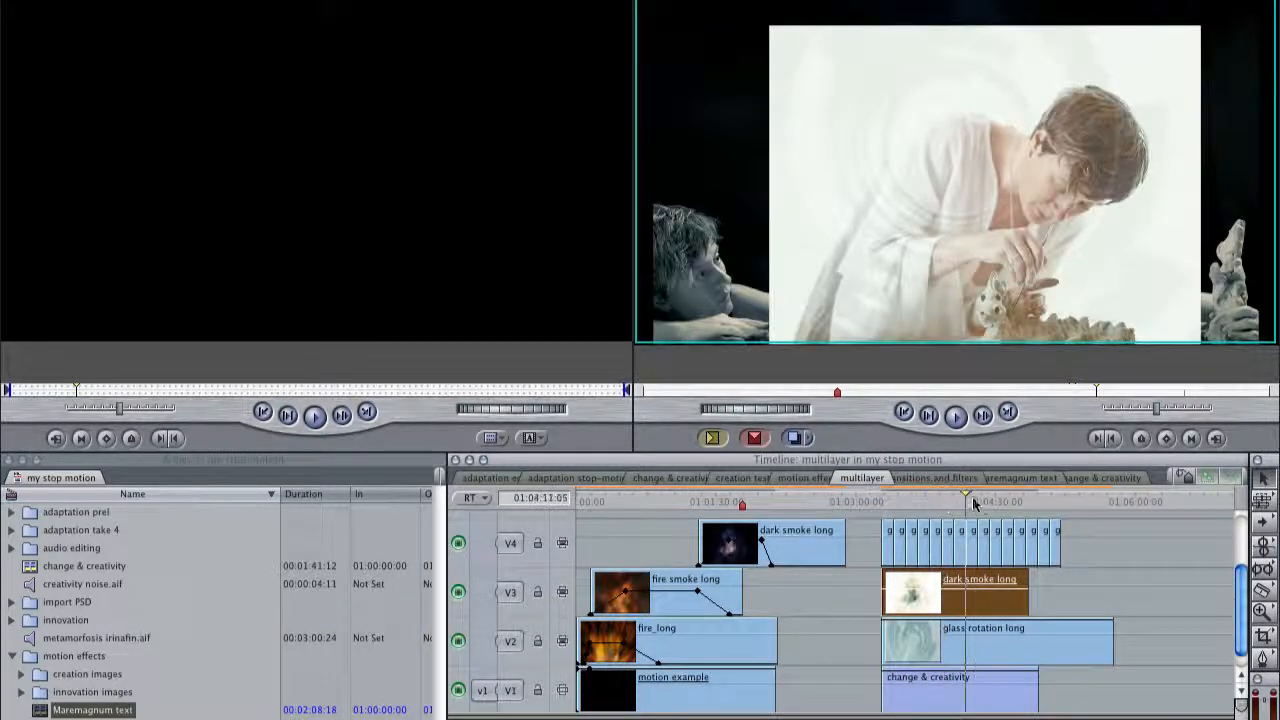
left_click(990, 500)
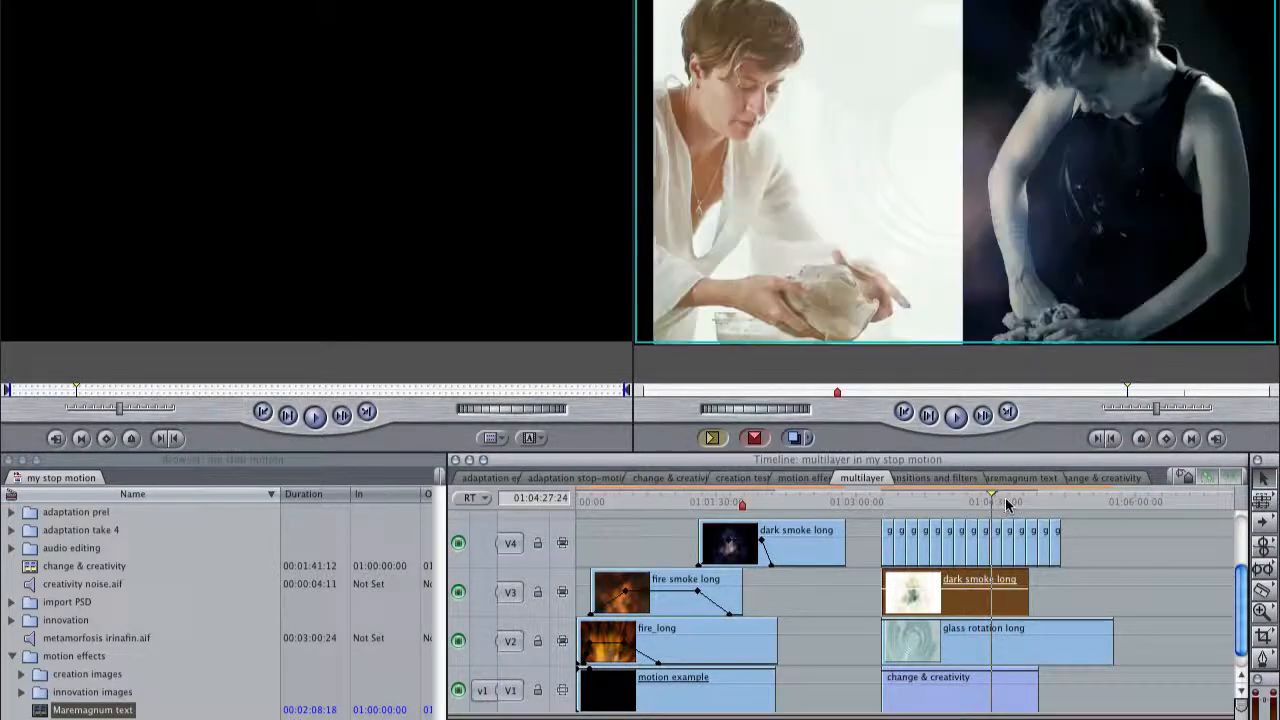
left_click(1010, 503)
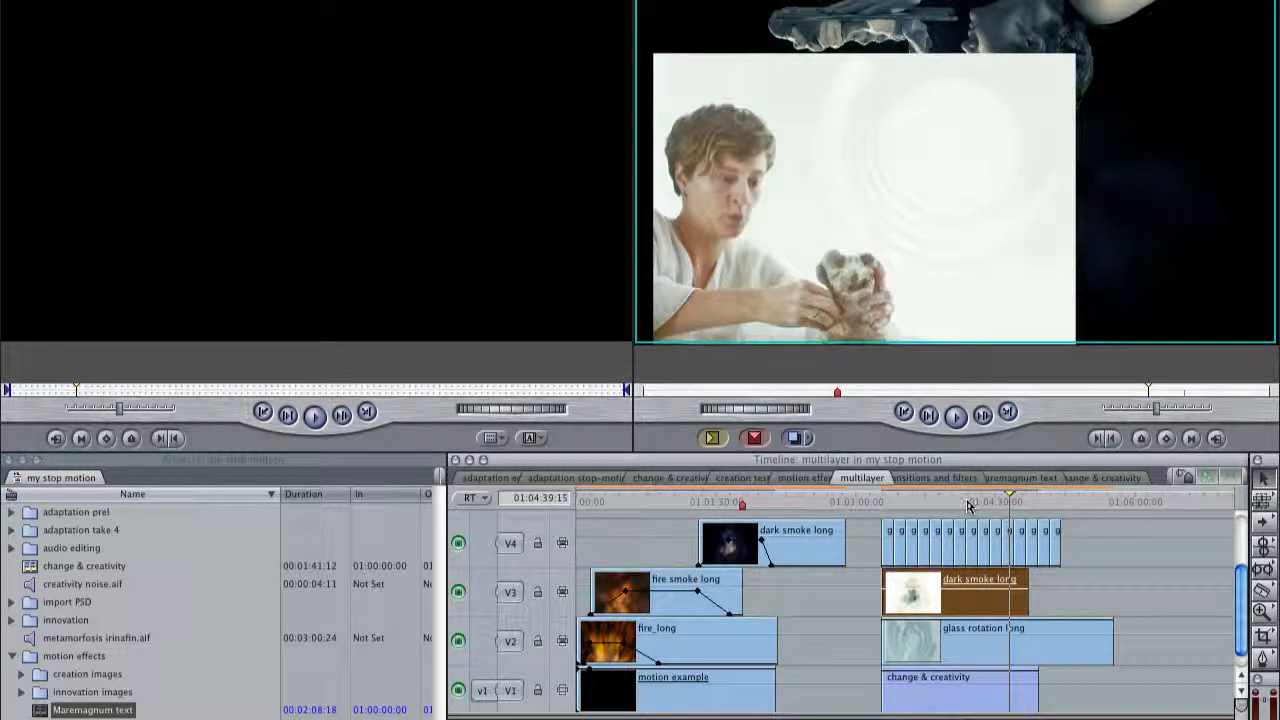
left_click_drag(968, 505, 900, 495)
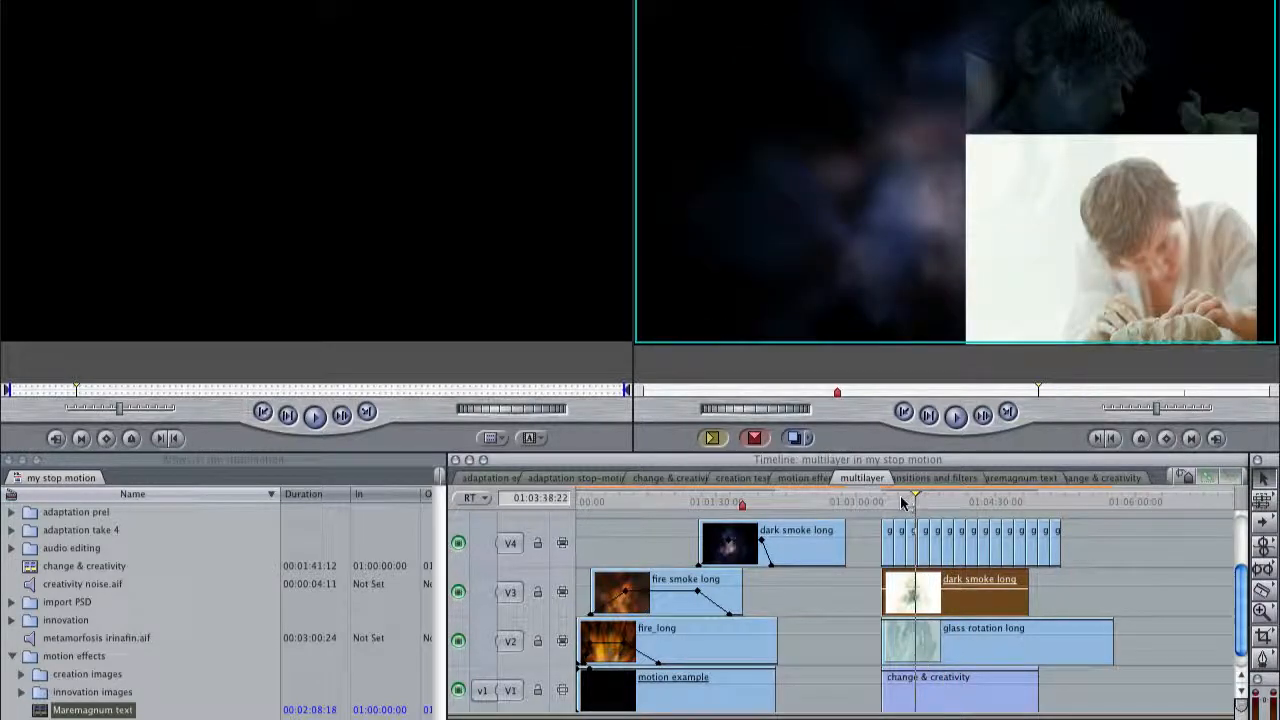